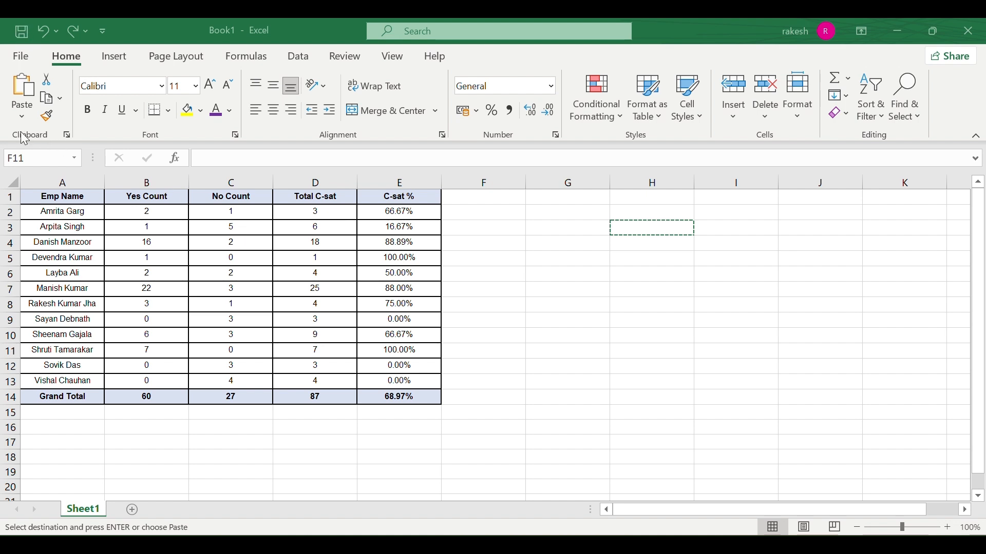
- Copy the employee names in A2:A13 and paste them into column F starting at F2
click(44, 78)
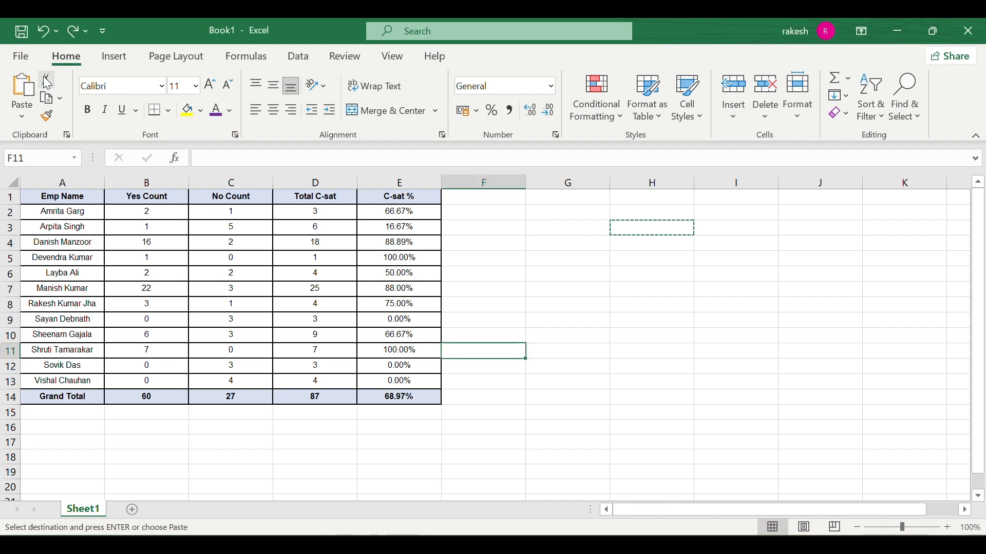
click(121, 250)
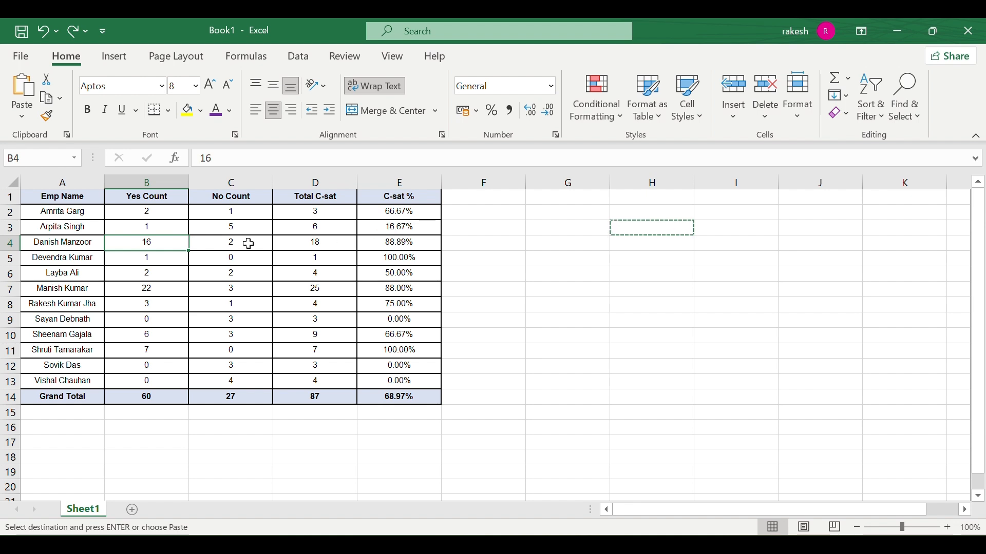
drag(71, 211, 71, 381)
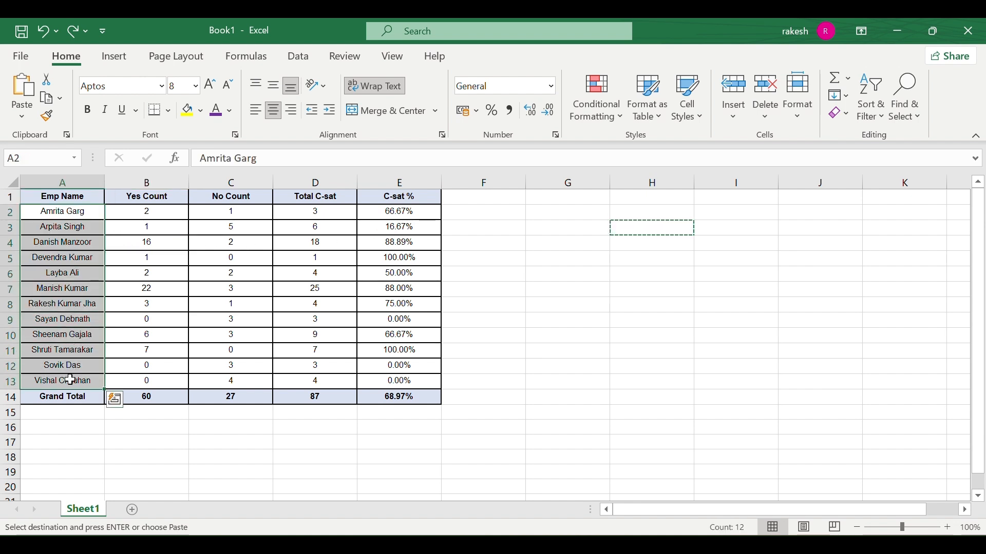
key(ctrl+c)
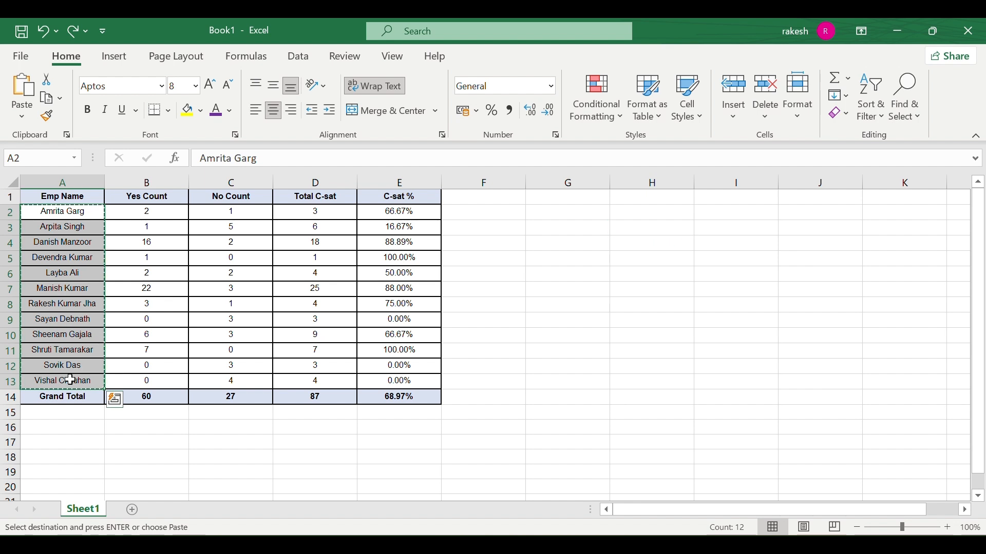
drag(498, 212, 497, 395)
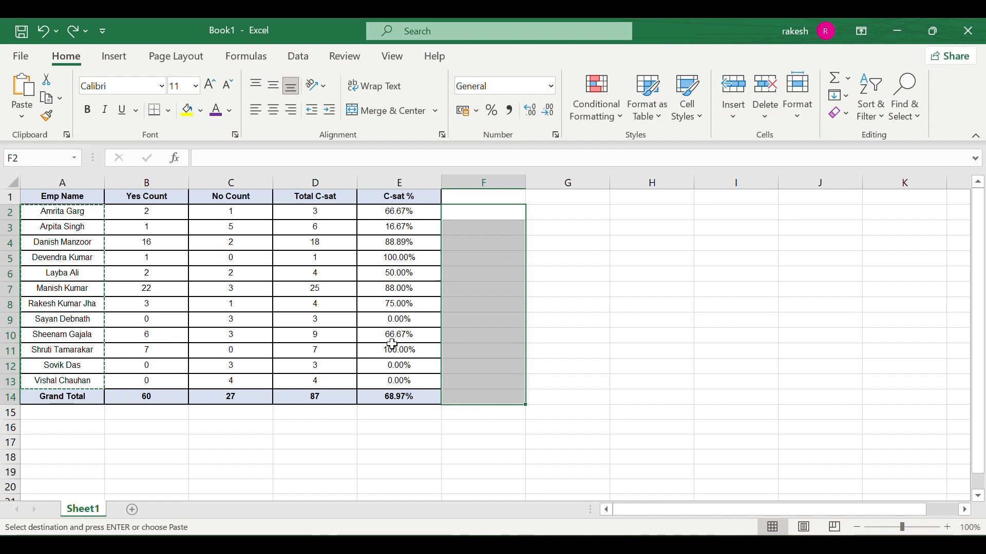
click(19, 92)
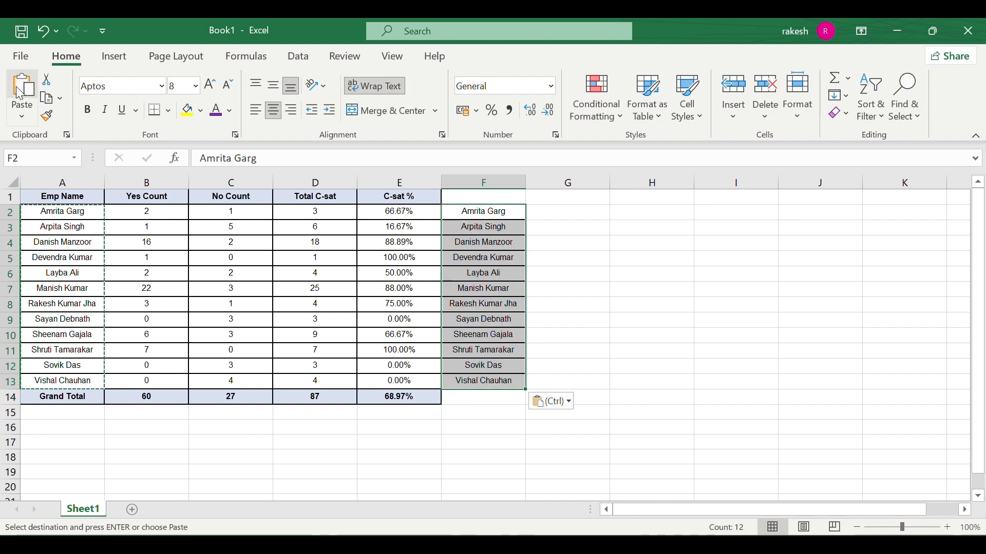
- Cut the Yes Count values in B2:B13 and paste them into column H starting at H8
click(73, 233)
click(75, 213)
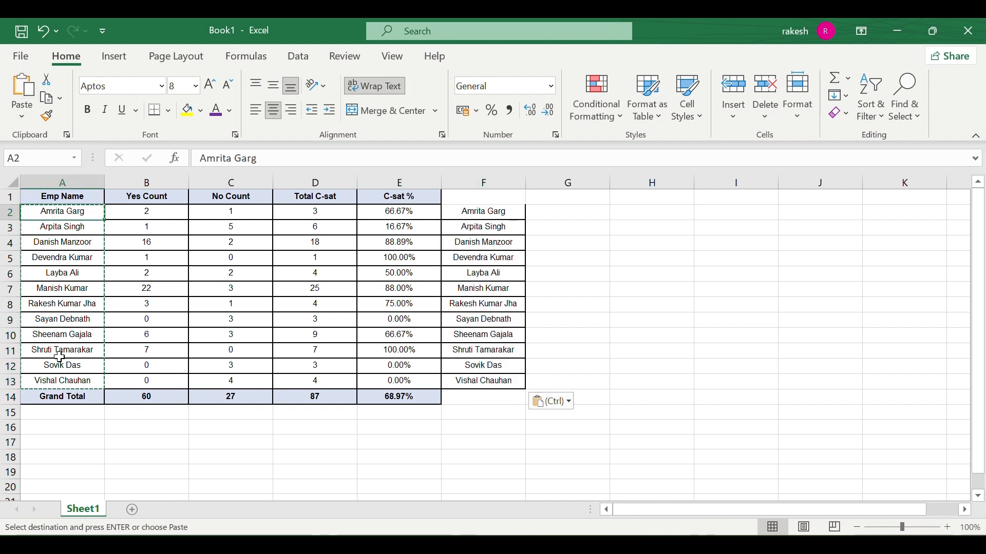
drag(152, 212, 158, 381)
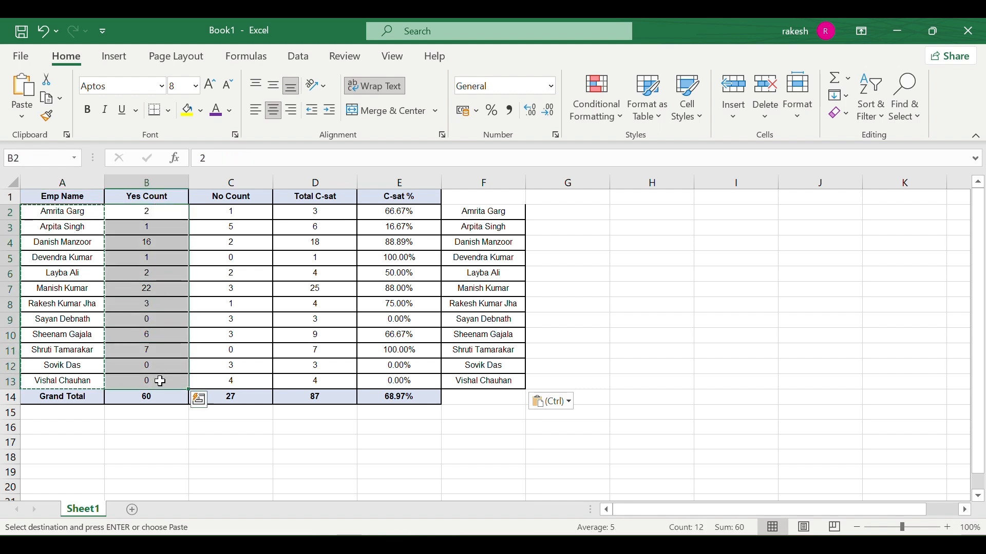
click(47, 81)
click(620, 306)
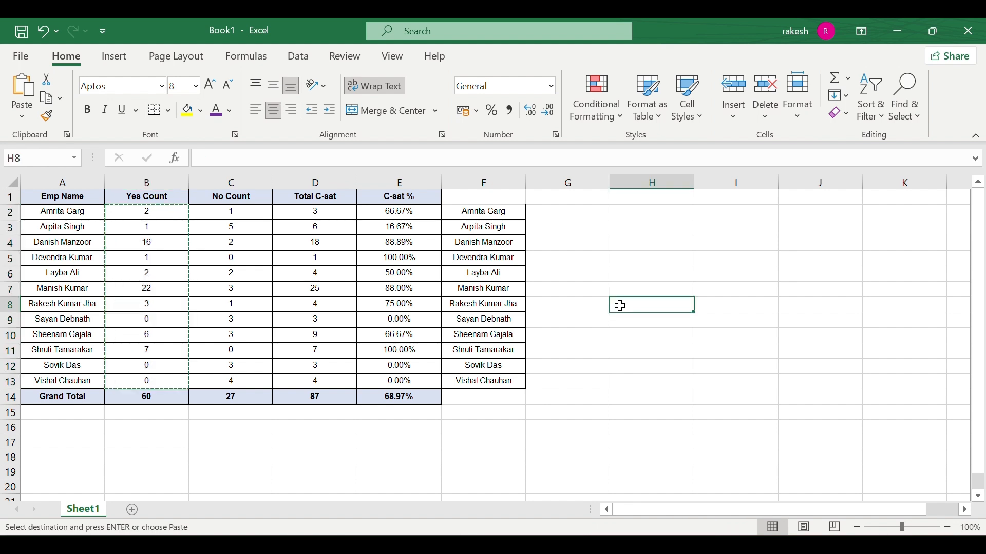
key(ctrl+v)
click(562, 361)
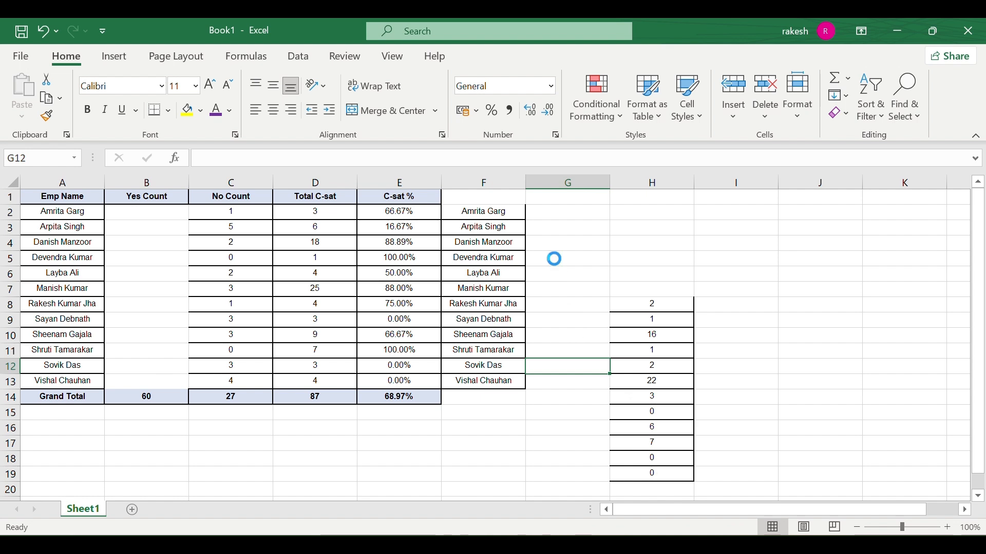
- Undo the move of the Yes Count values and the pasted names in column F, then clear the copy marquee
key(ctrl+z)
key(ctrl+z)
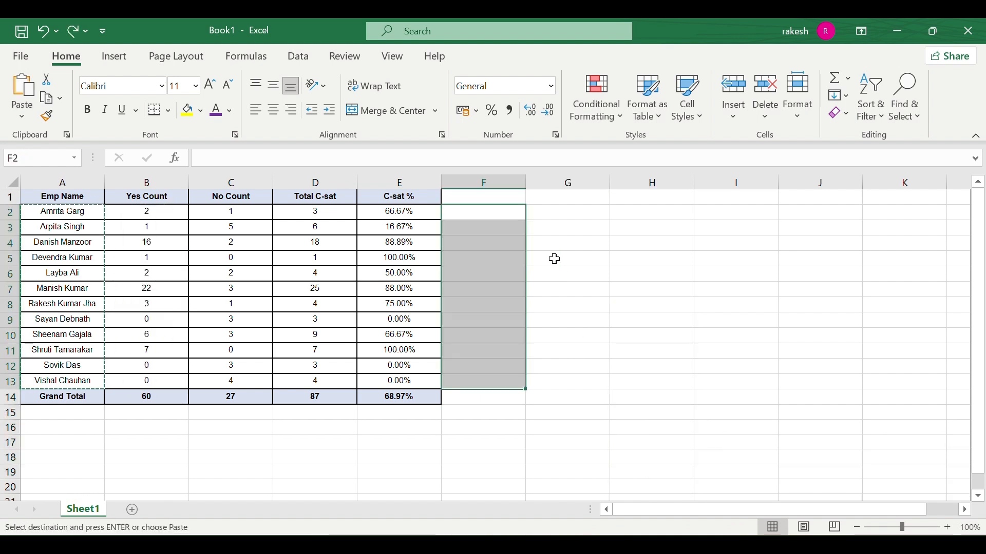
click(78, 225)
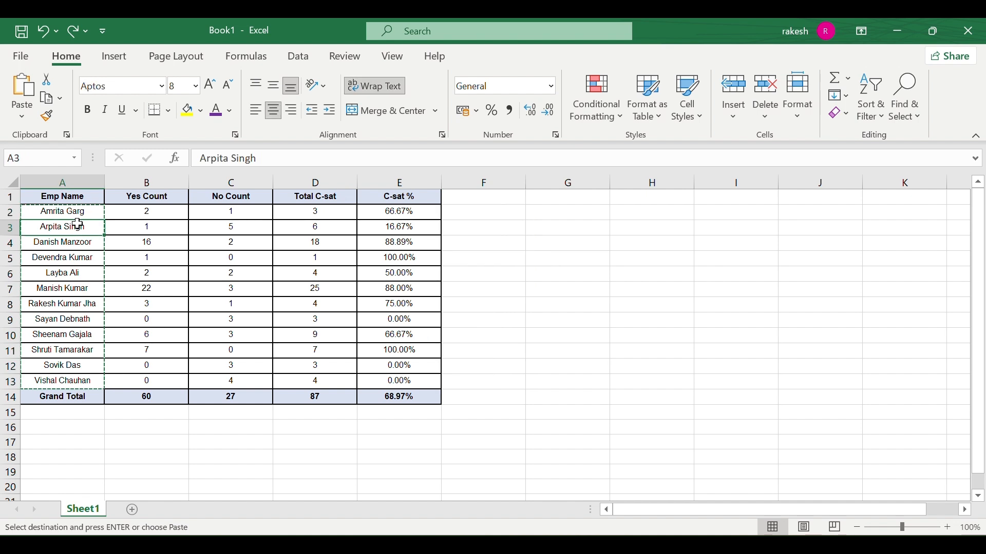
click(124, 215)
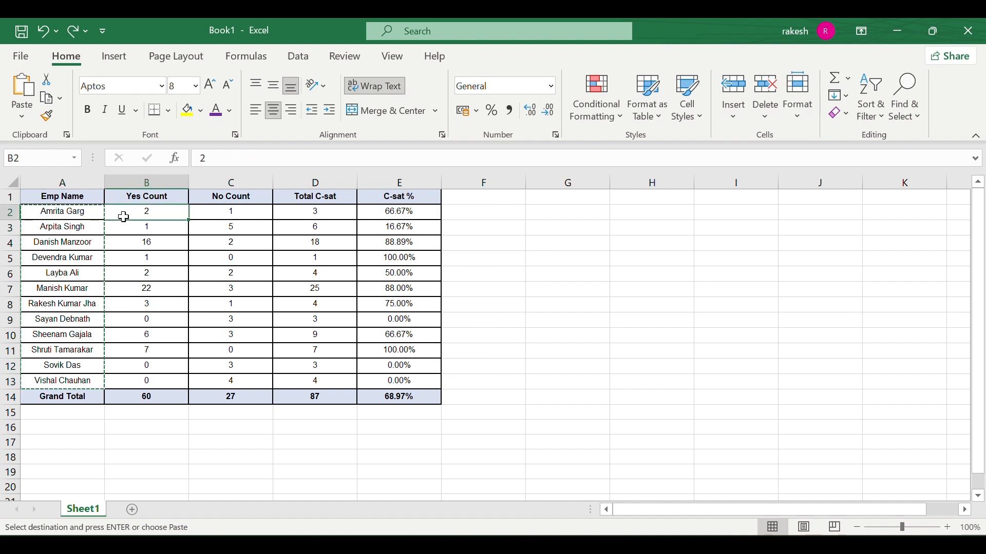
key(Escape)
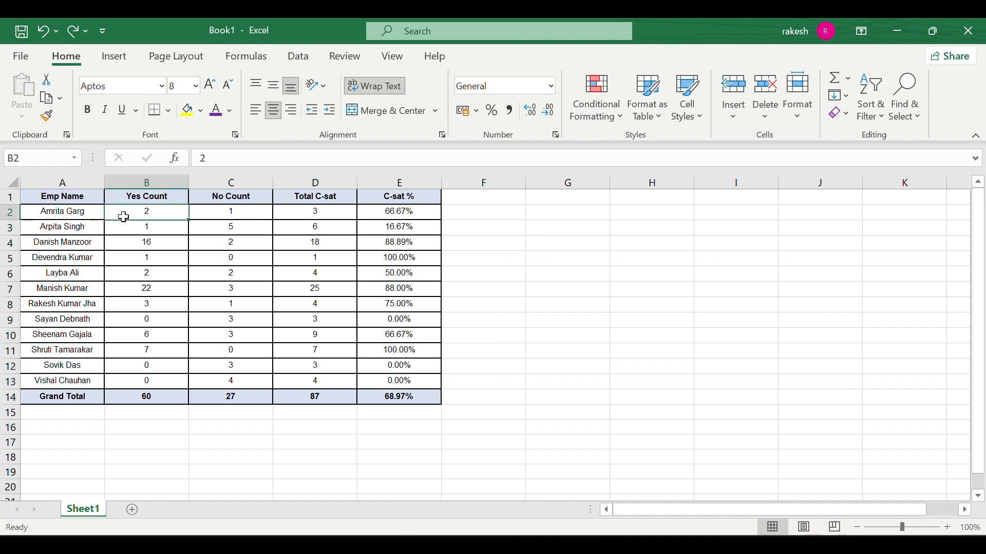
- Copy the employee names in A2:A13 and paste them into column F starting at F3
drag(67, 212, 55, 374)
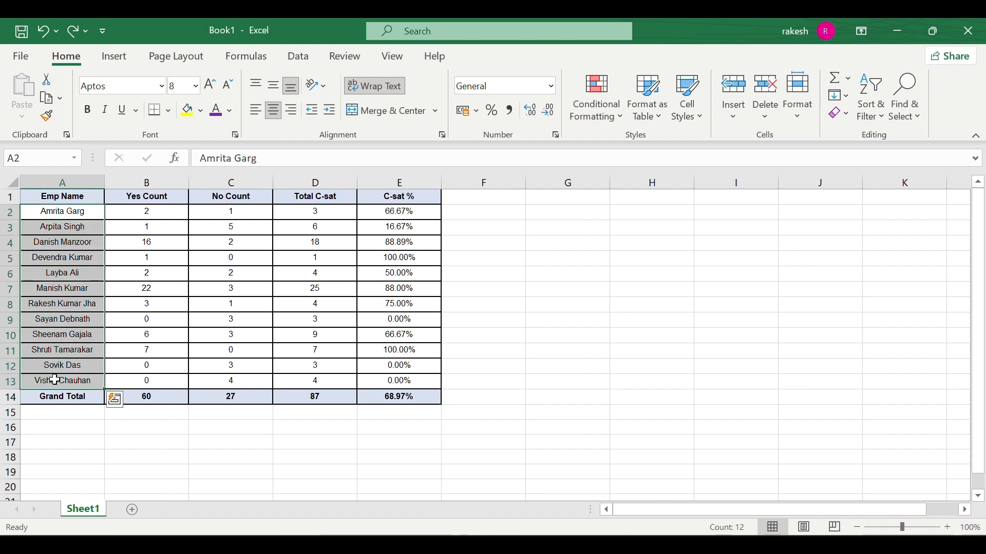
key(ctrl+q)
click(59, 98)
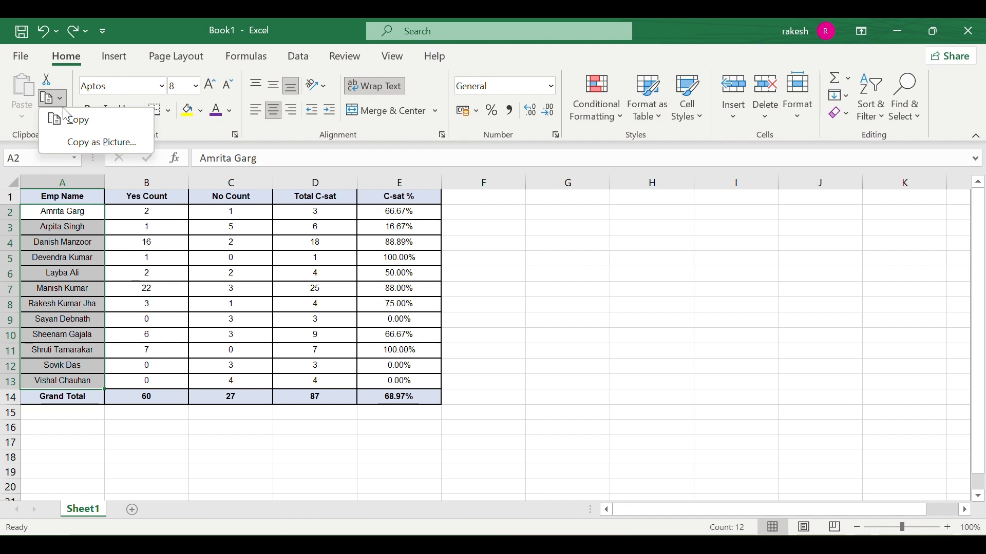
click(69, 117)
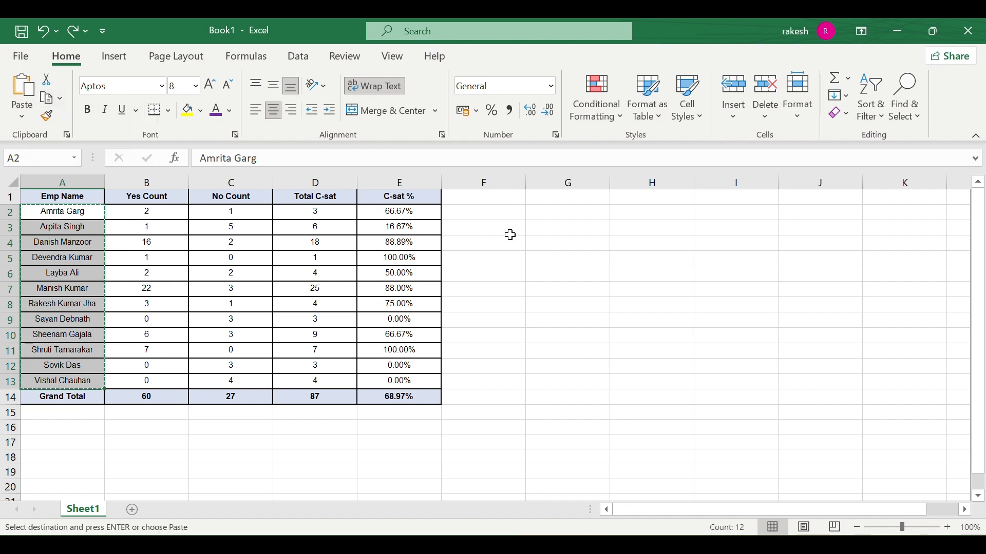
drag(508, 233, 508, 415)
key(ctrl+v)
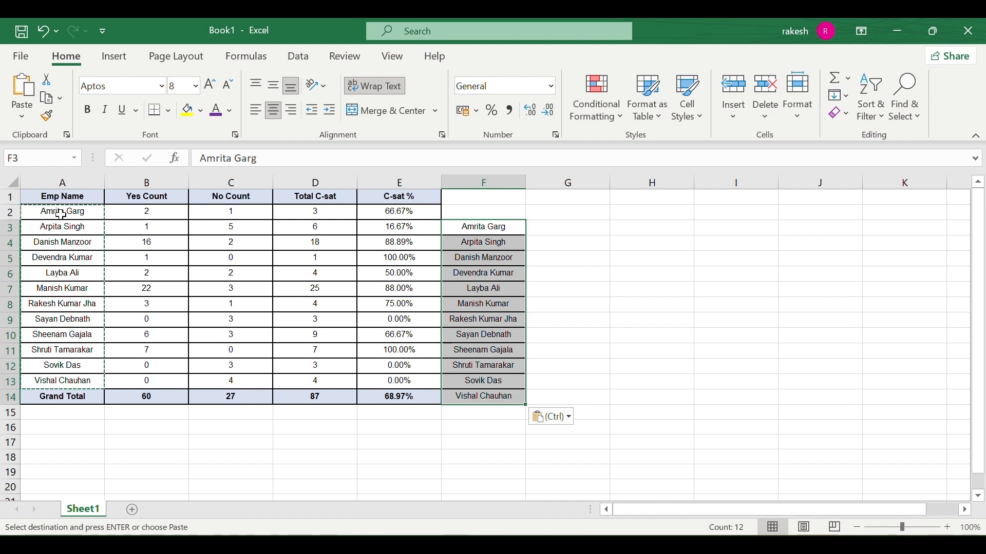
click(530, 286)
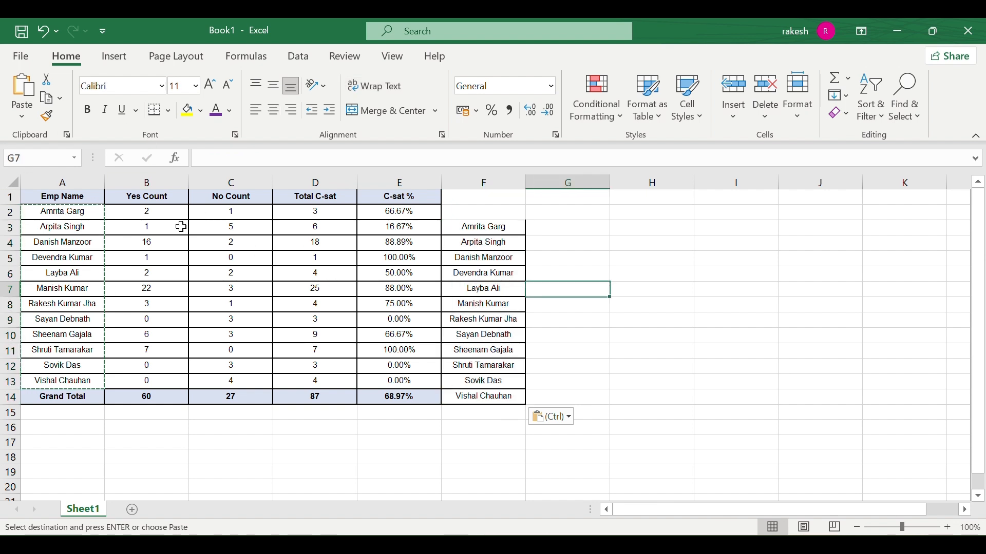
- Copy the Yes Count column B1:B14 as a picture, as shown on screen in Picture format, and paste it at H2
drag(155, 212, 149, 389)
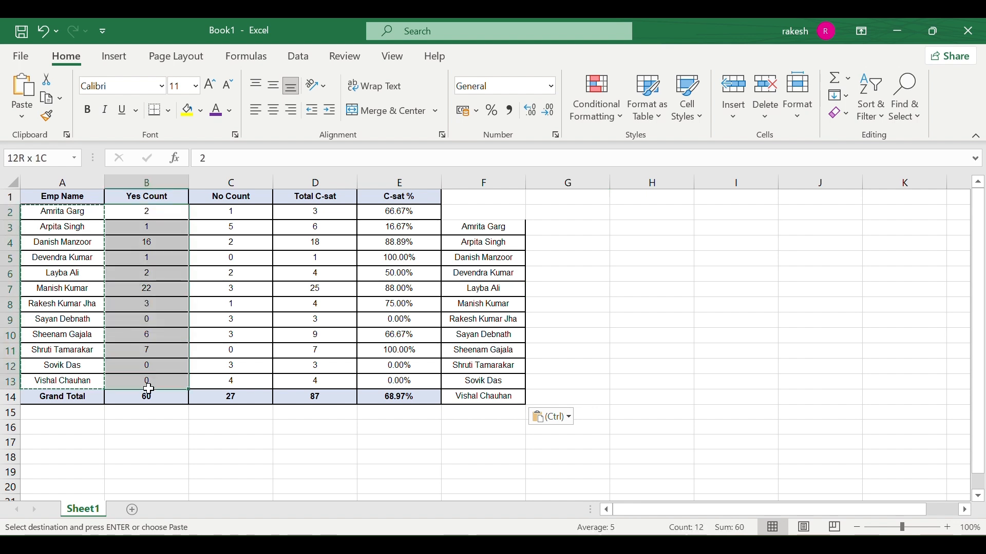
click(200, 193)
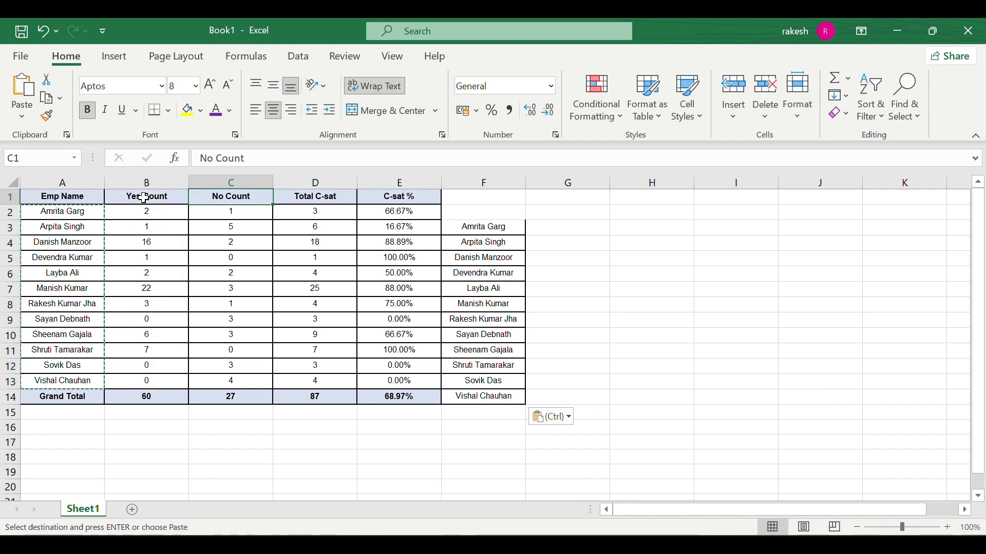
drag(140, 195, 139, 394)
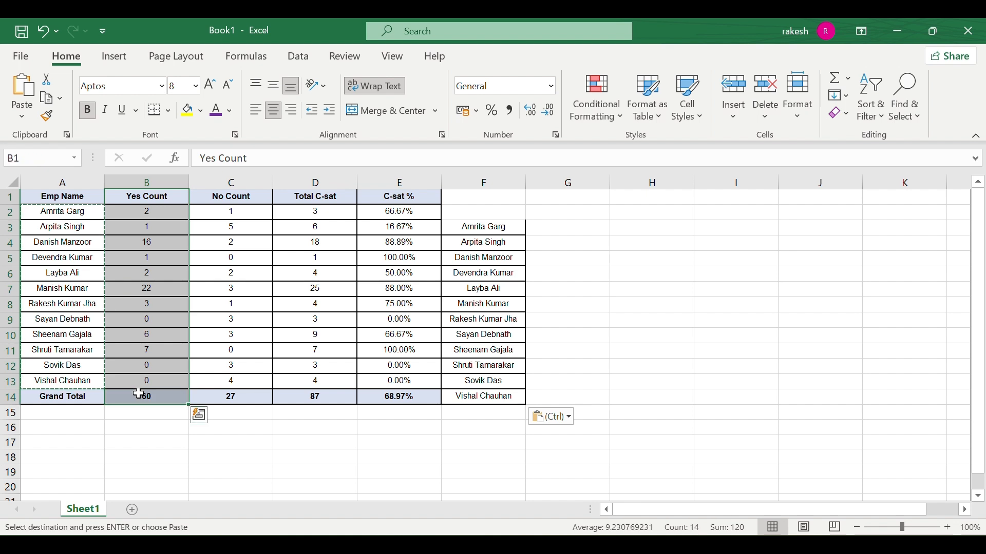
key(ctrl)
click(54, 101)
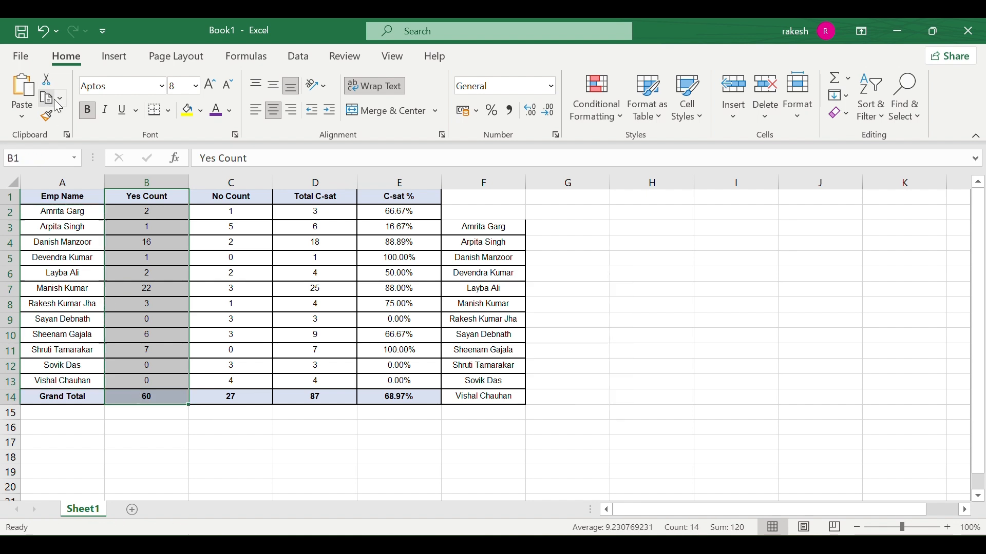
click(55, 100)
click(59, 98)
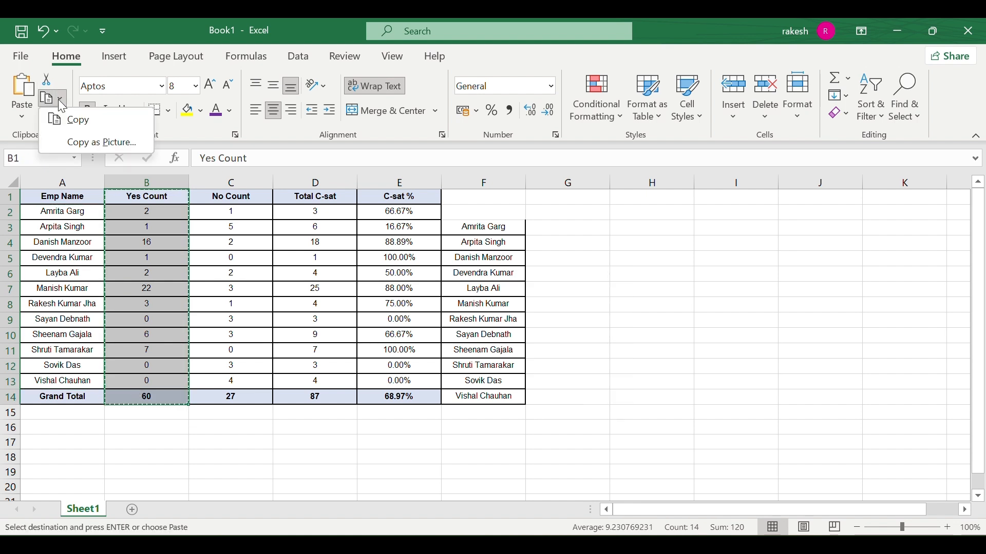
click(83, 145)
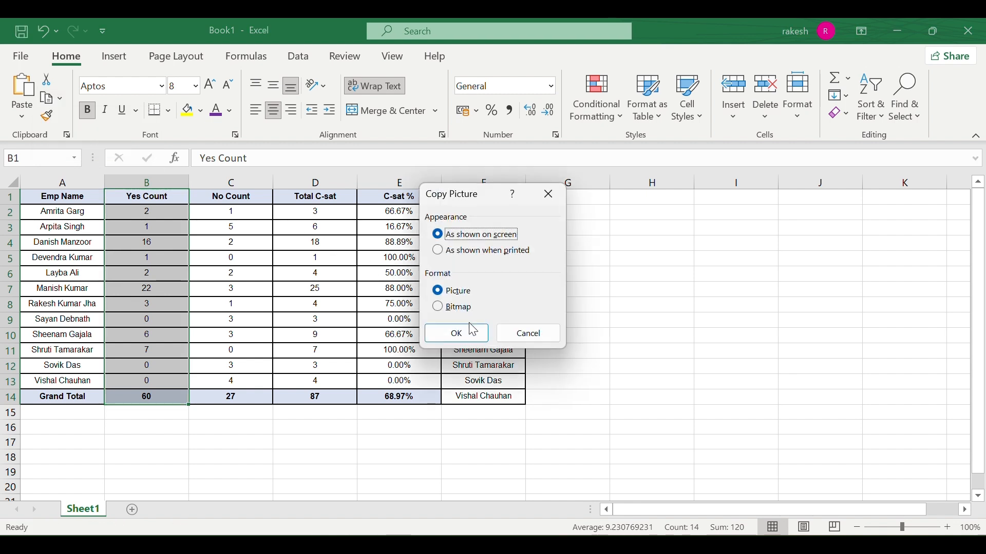
click(464, 338)
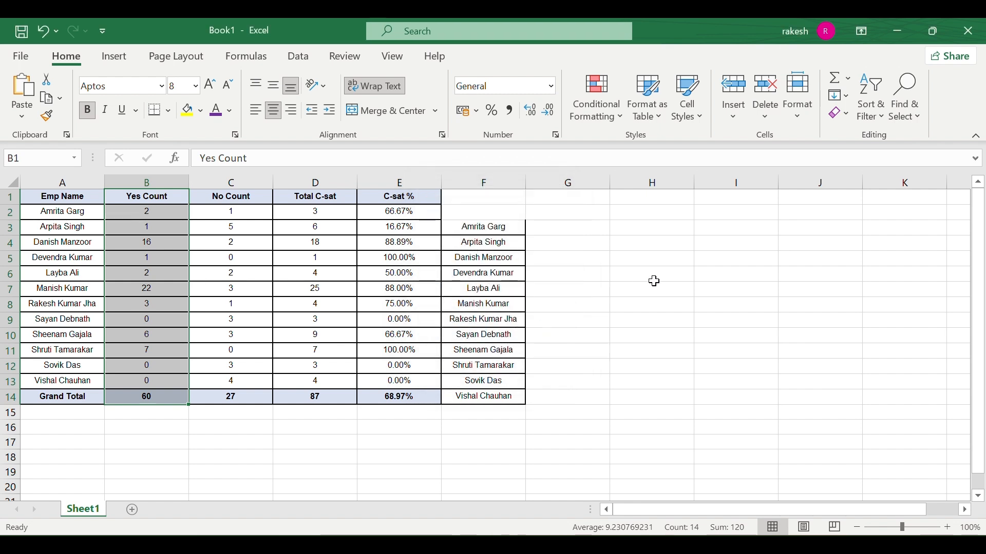
drag(676, 213, 683, 398)
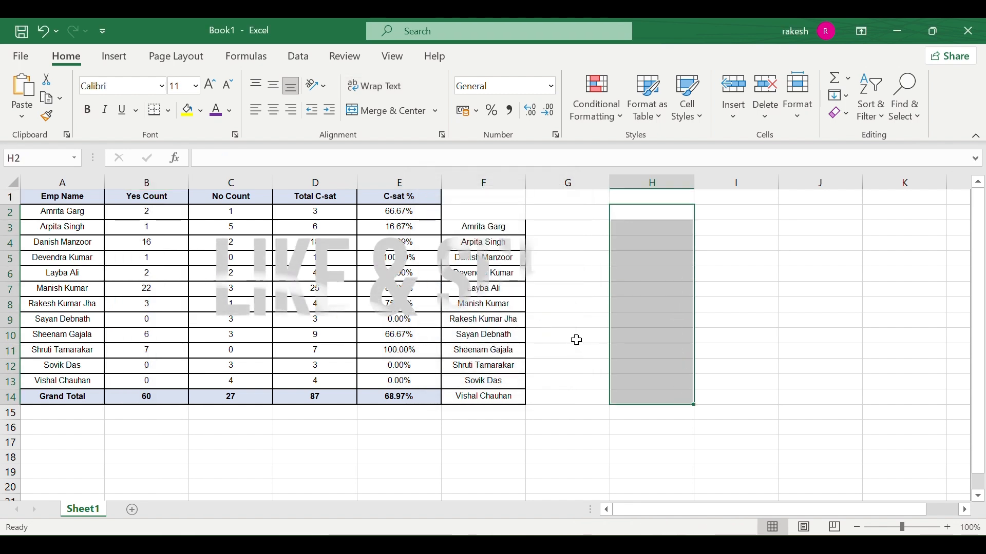
click(23, 92)
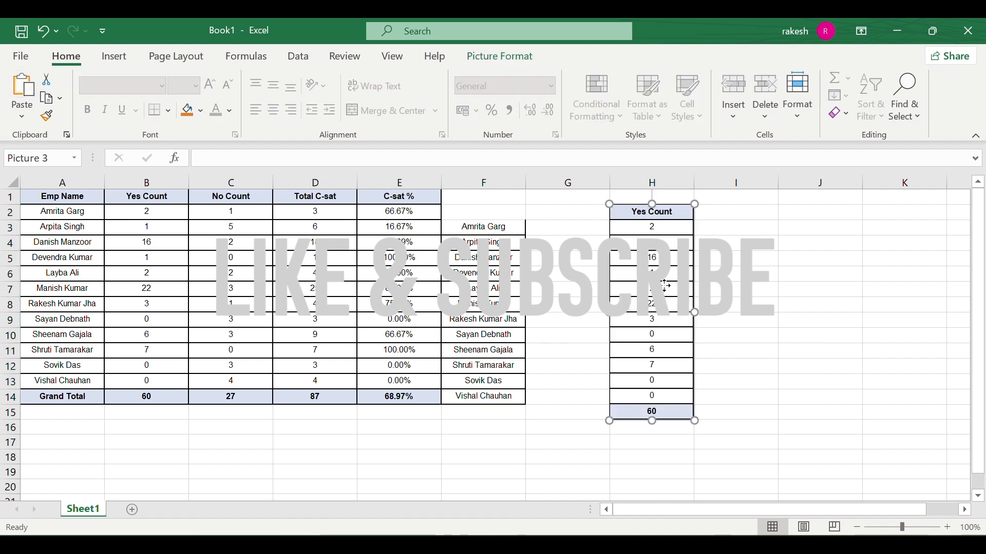
- Move the pasted Yes Count picture down so it straddles columns H and I from row 8, then delete it
drag(666, 285, 738, 186)
drag(744, 242, 689, 365)
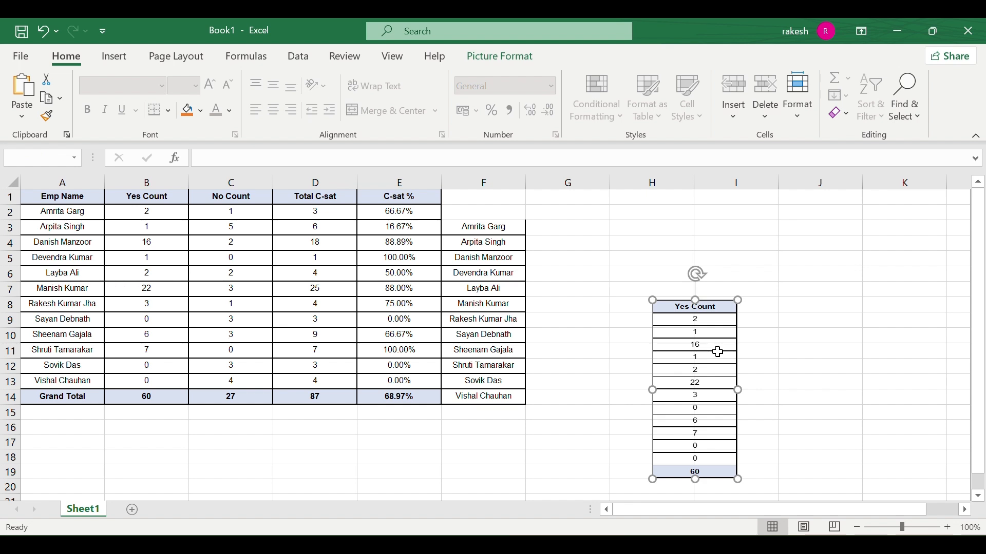
key(Delete)
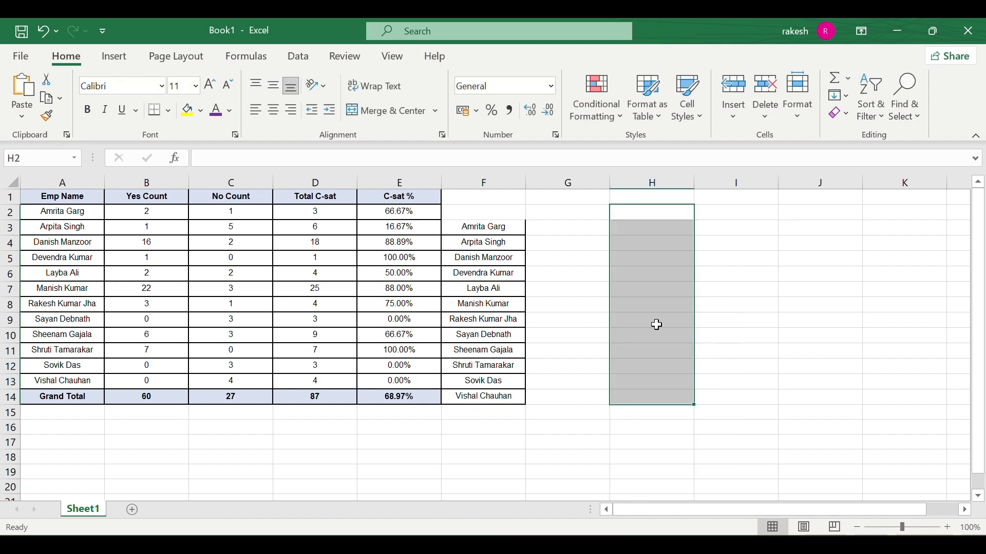
click(58, 101)
click(57, 103)
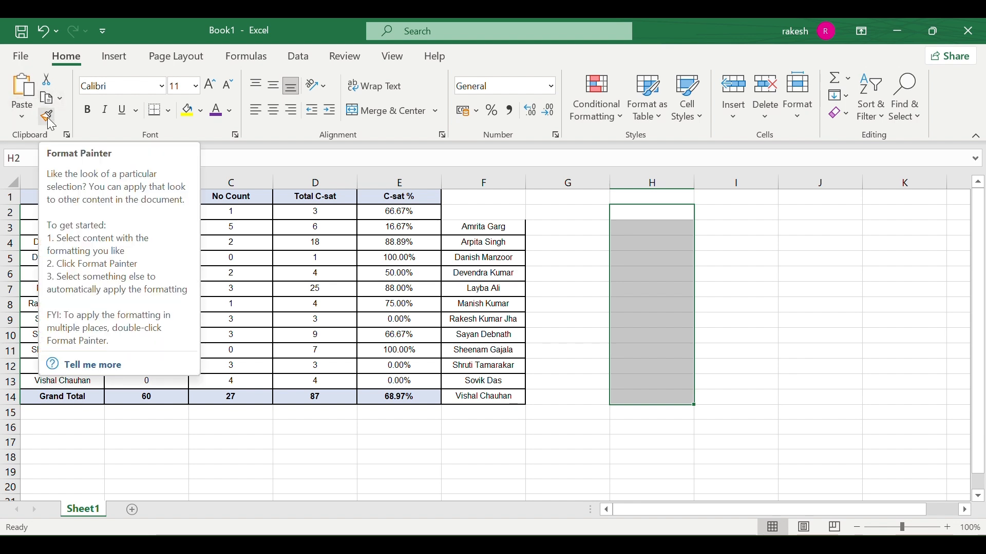
click(288, 294)
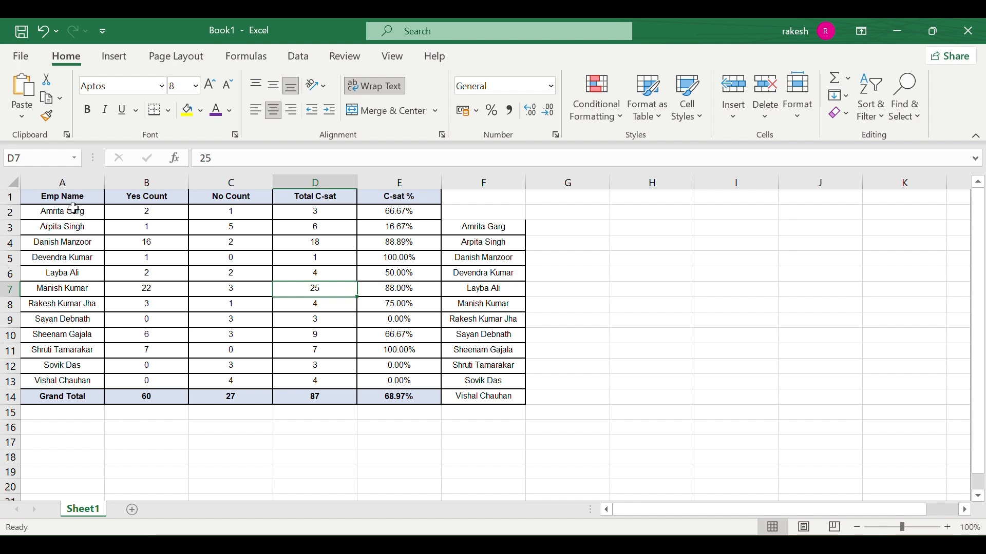
- Make the employee names in A2:A13 bold and underlined
drag(67, 198, 62, 390)
click(61, 392)
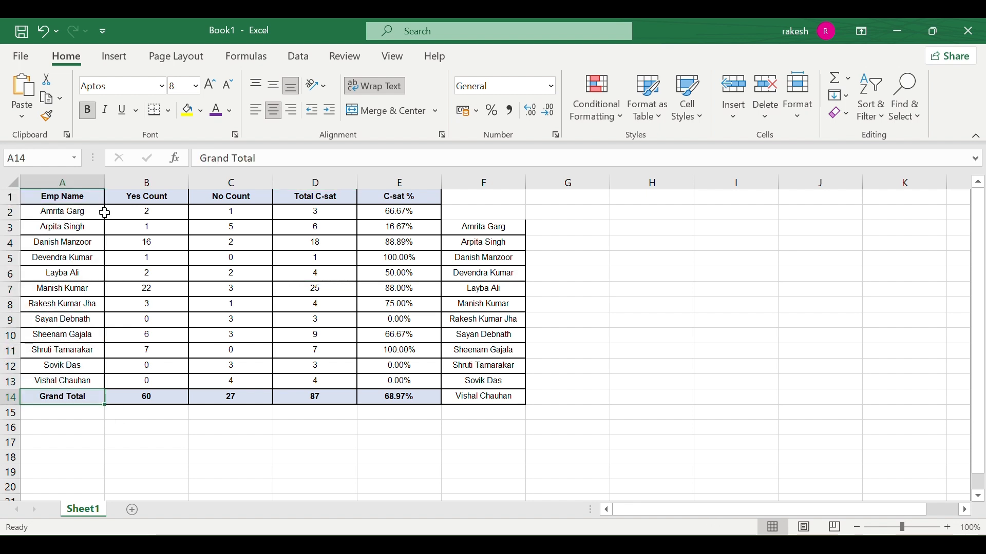
drag(85, 213, 60, 382)
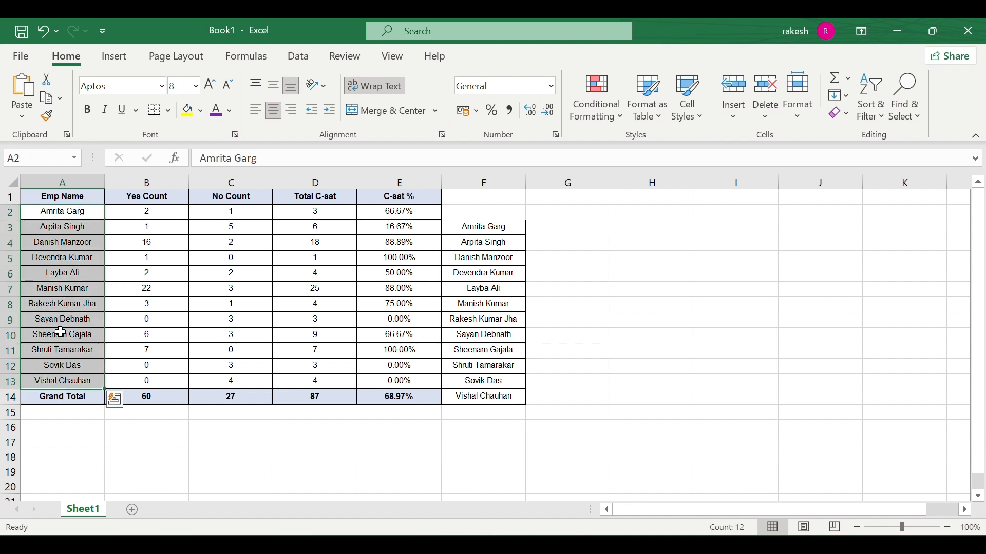
click(91, 115)
click(121, 115)
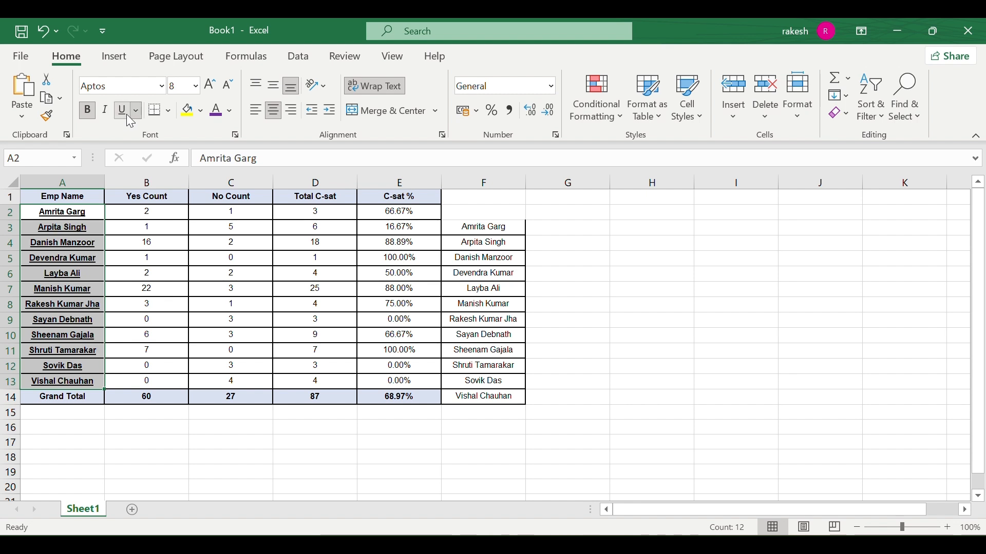
- Fill the employee name cells A2:A13 with yellow and change their font color to purple
click(190, 108)
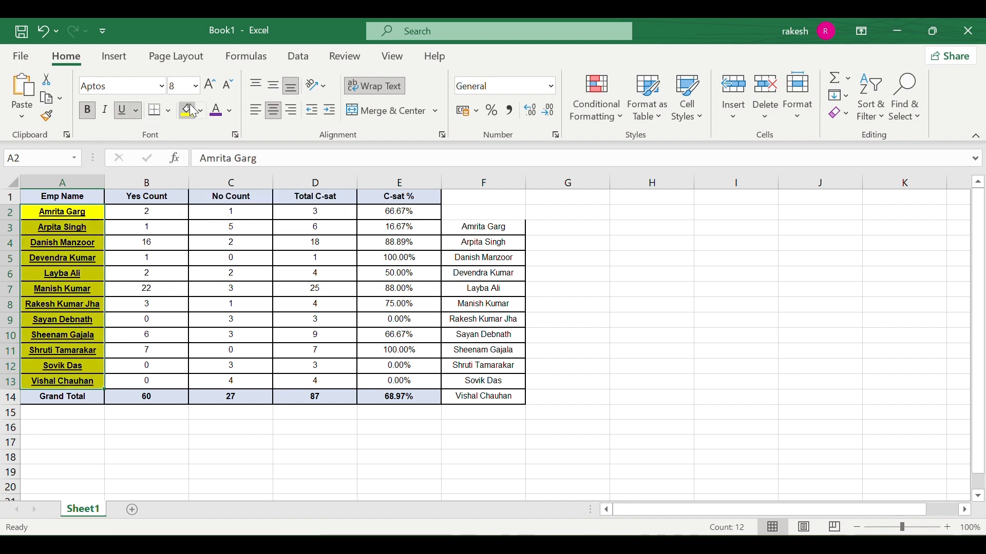
click(216, 114)
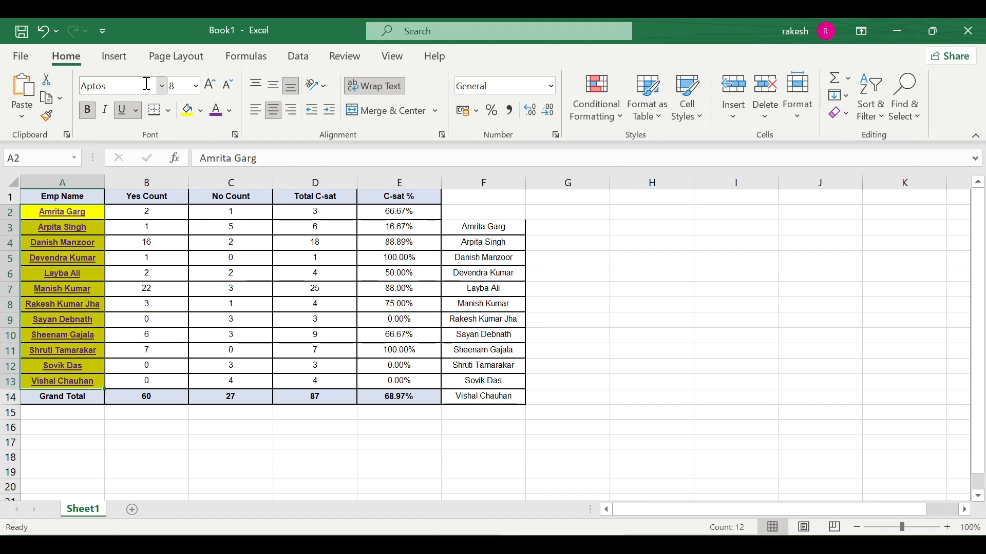
- Change the font of the employee names in A2:A13 to Arial Black
click(164, 86)
click(144, 257)
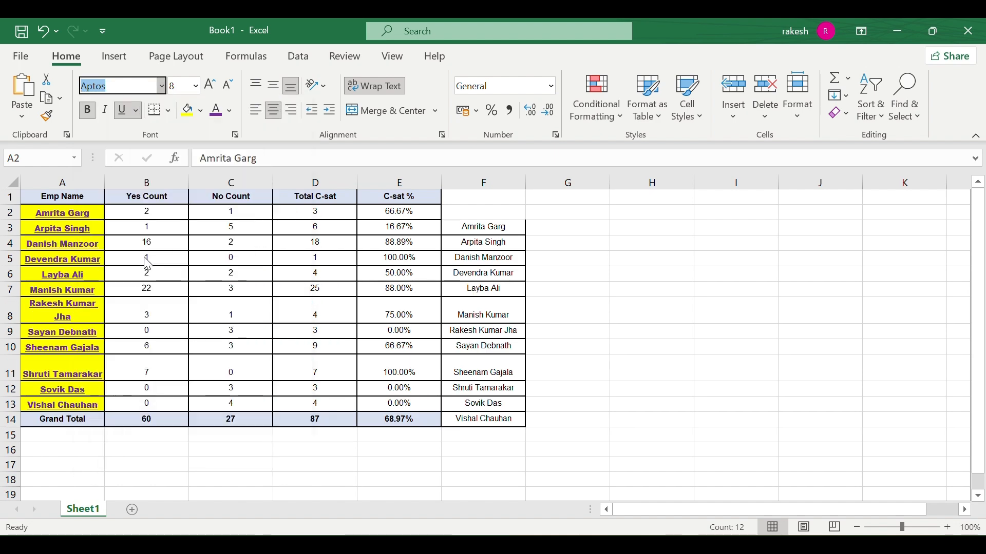
click(133, 371)
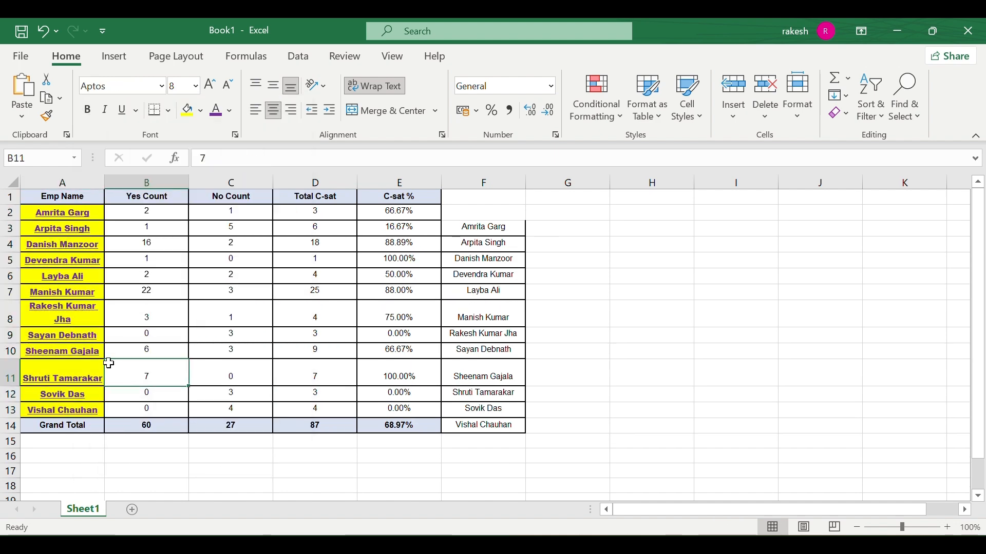
- Widen column A so the longest employee name fits on a single line
drag(40, 220, 40, 411)
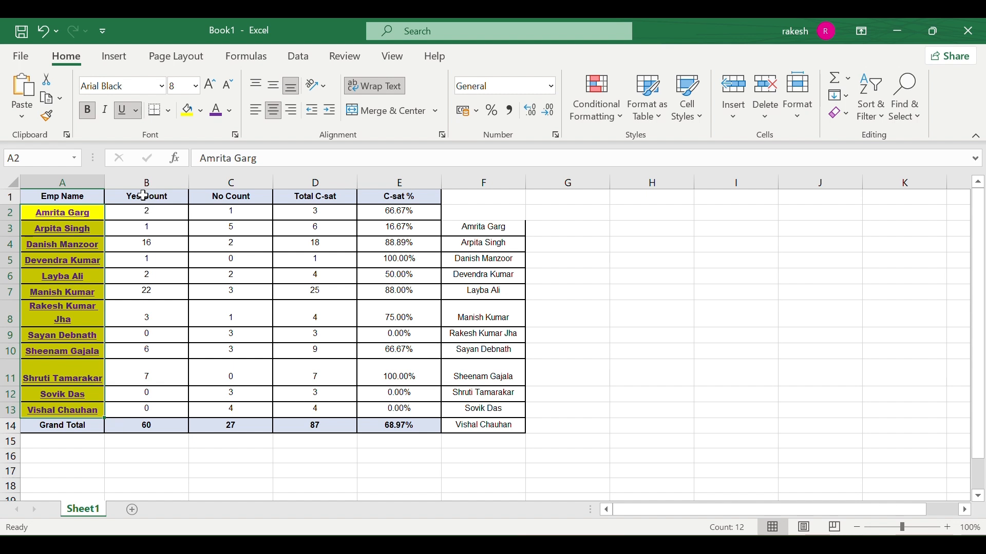
drag(105, 179, 131, 179)
click(220, 244)
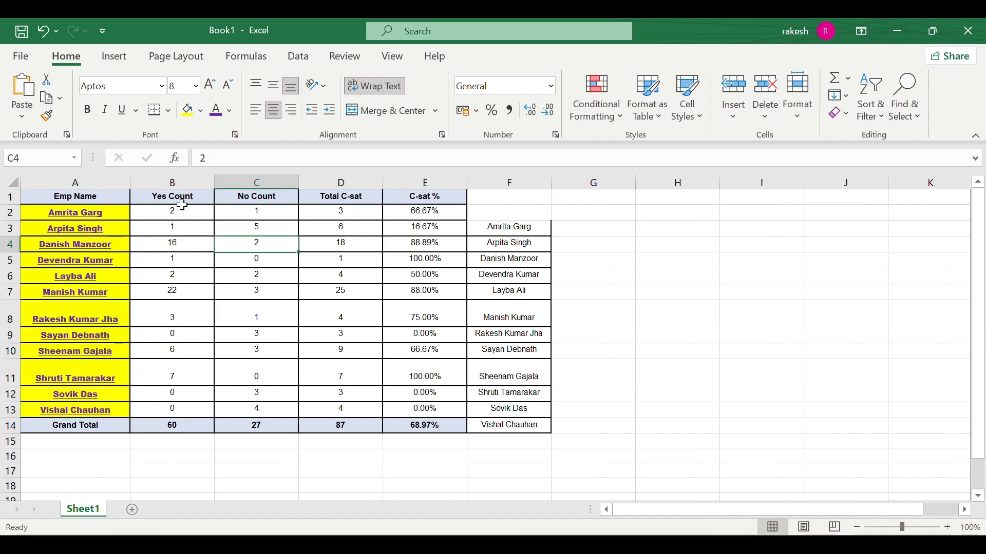
- Copy the formatting of the employee names in A2:A12 onto the Yes Count values B2:B13 with Format Painter
drag(182, 206, 169, 410)
click(167, 416)
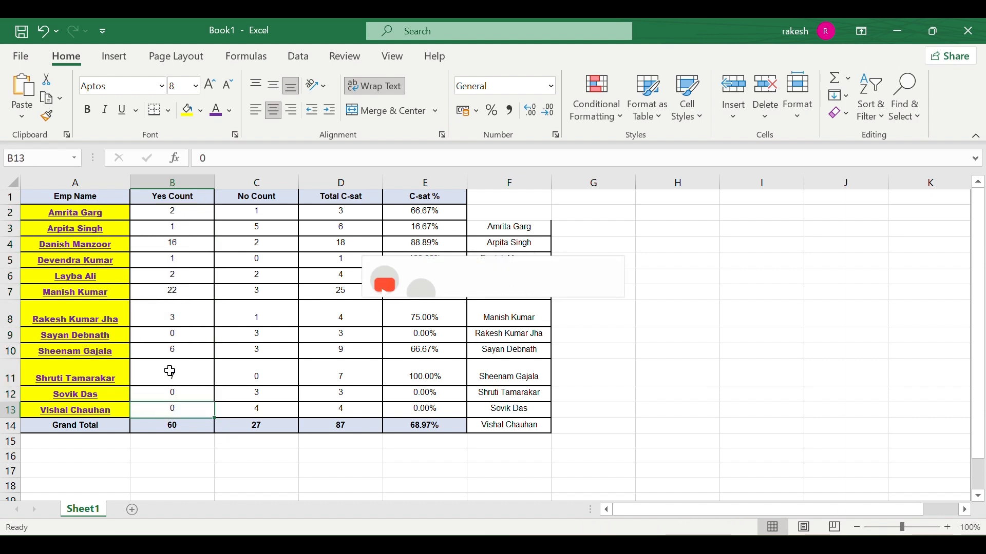
drag(92, 215, 90, 399)
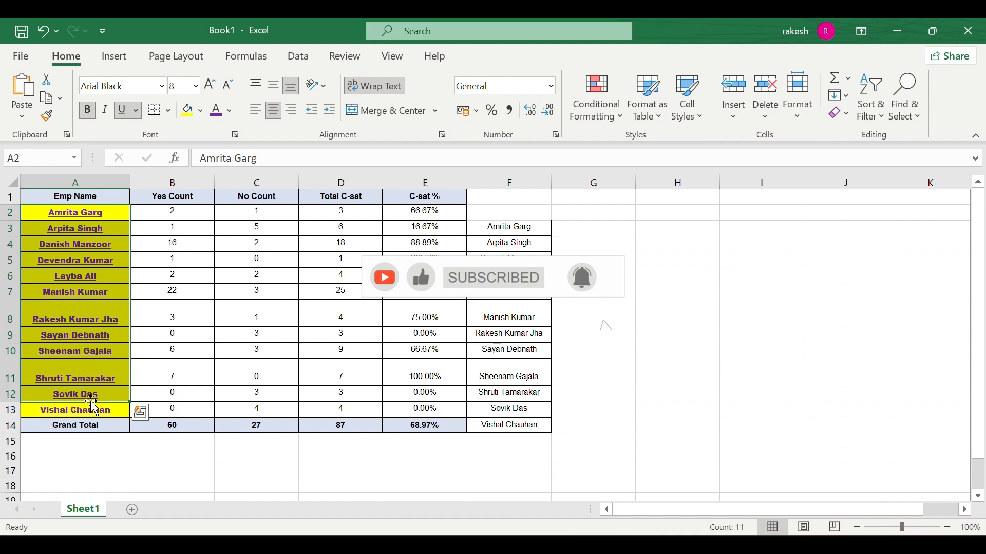
click(53, 121)
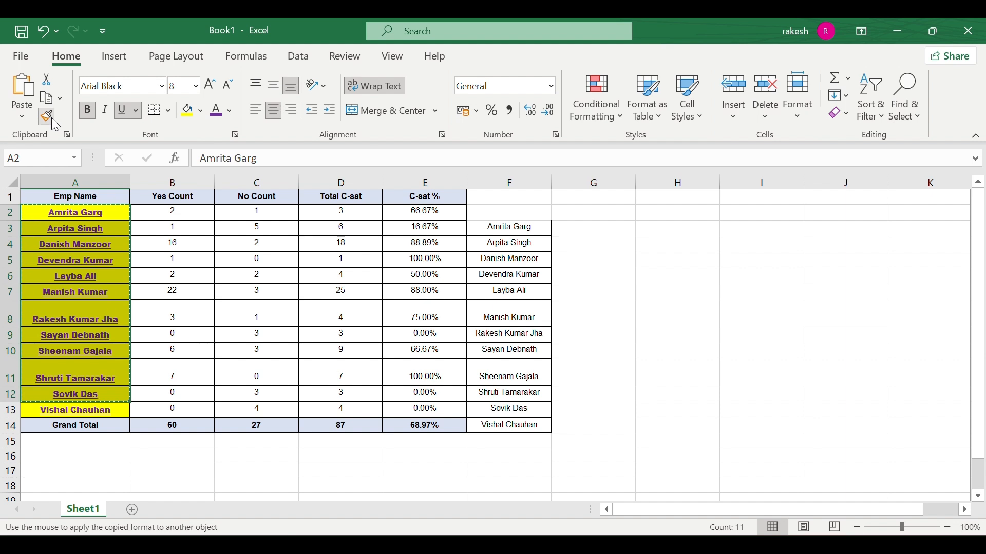
drag(190, 212, 189, 417)
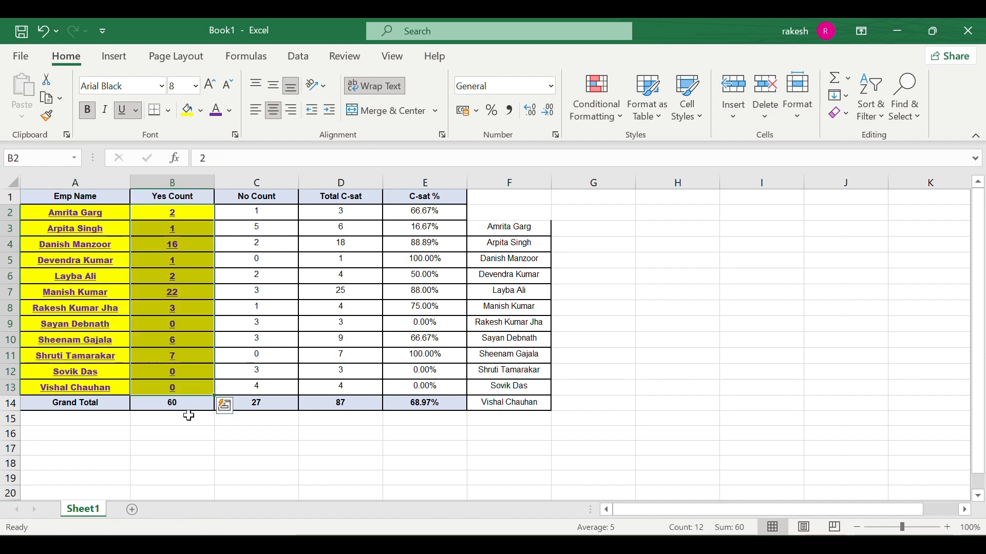
- Copy the plain formatting of blank cell B16 onto cell F4 with Format Painter
click(195, 429)
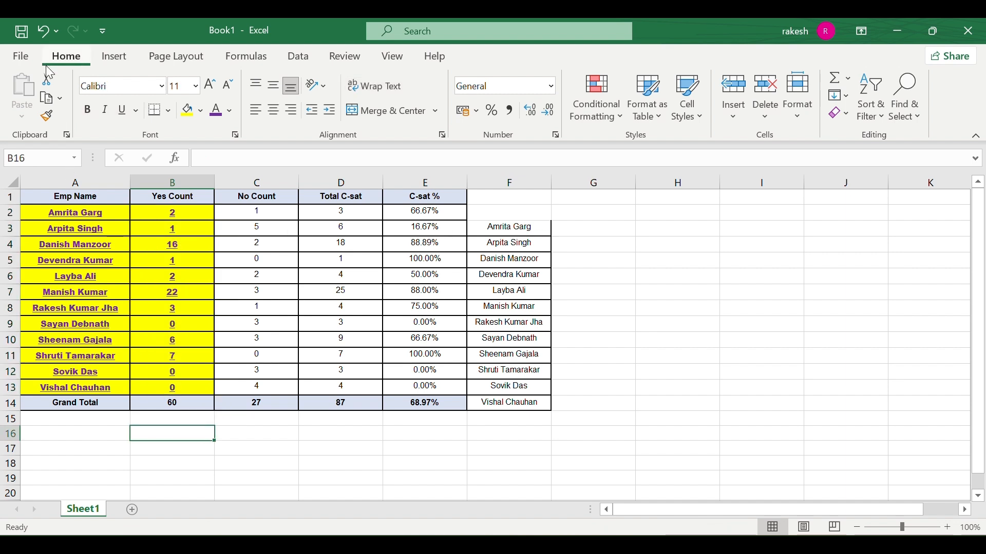
click(46, 122)
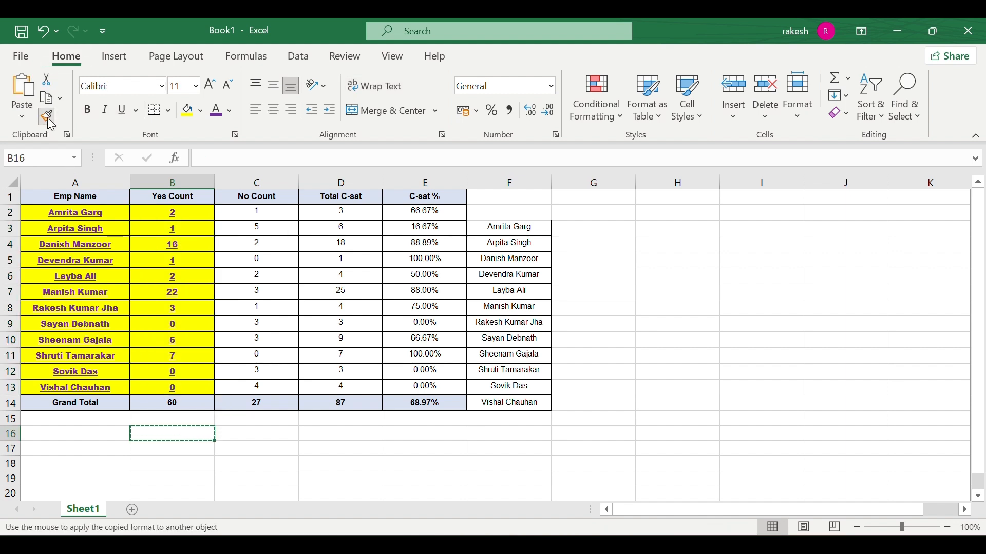
click(515, 247)
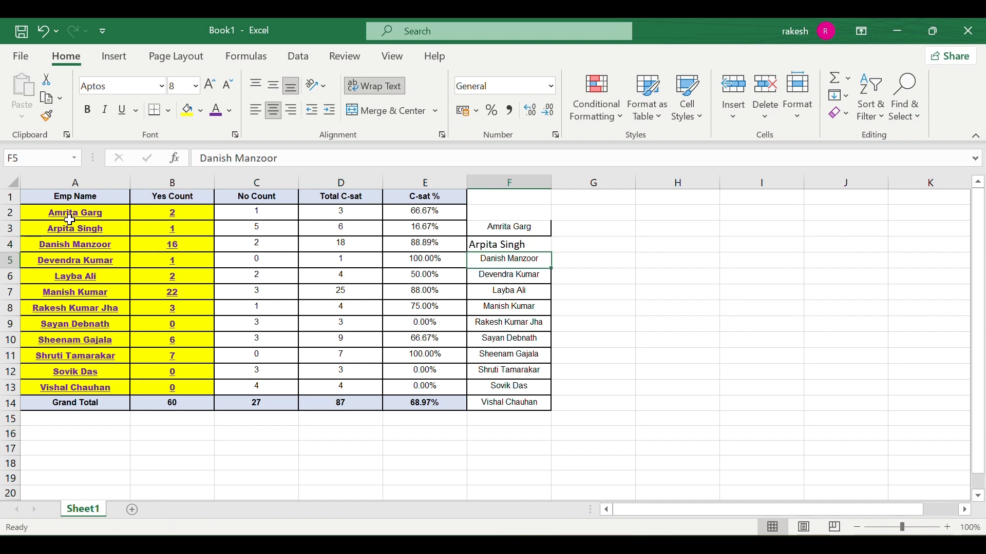
drag(74, 213, 74, 381)
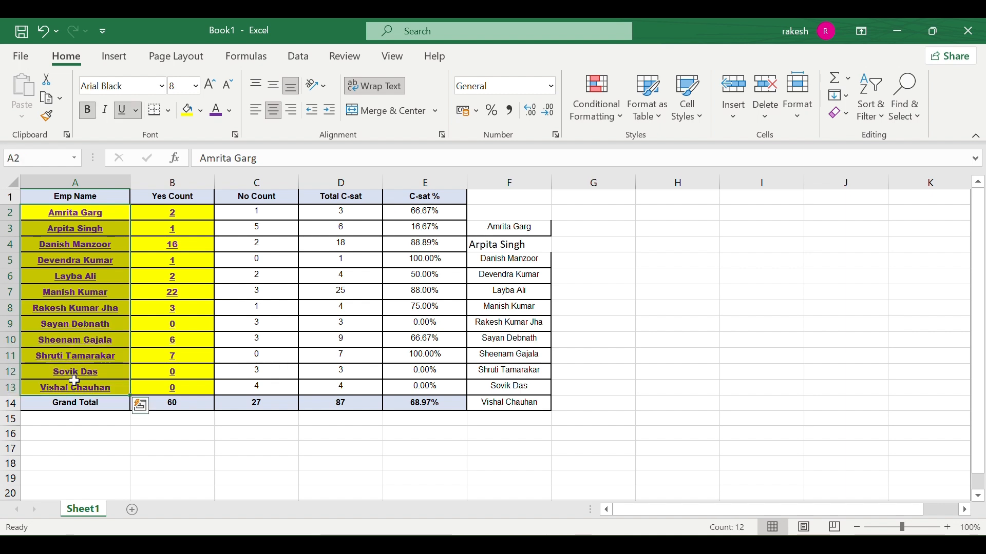
click(140, 406)
click(324, 304)
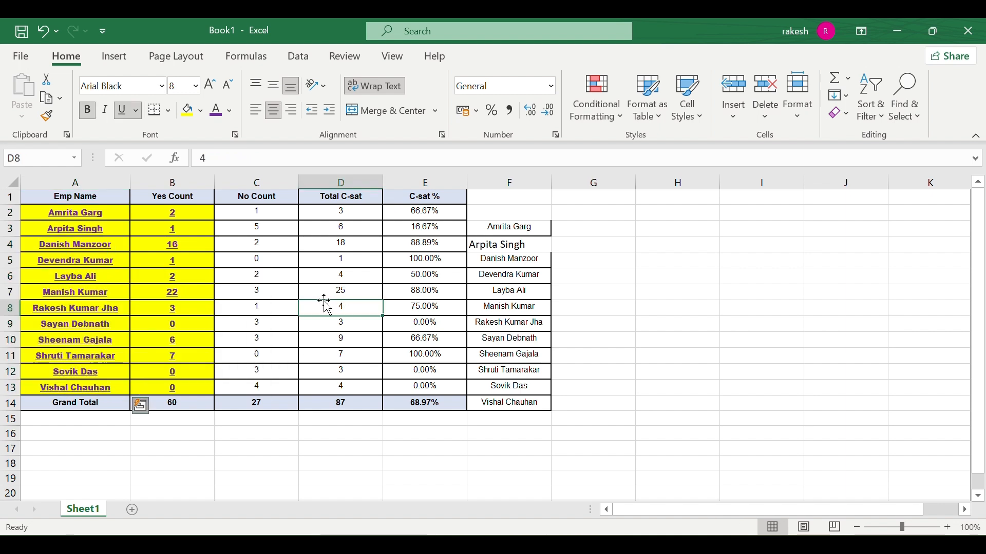
drag(75, 212, 74, 388)
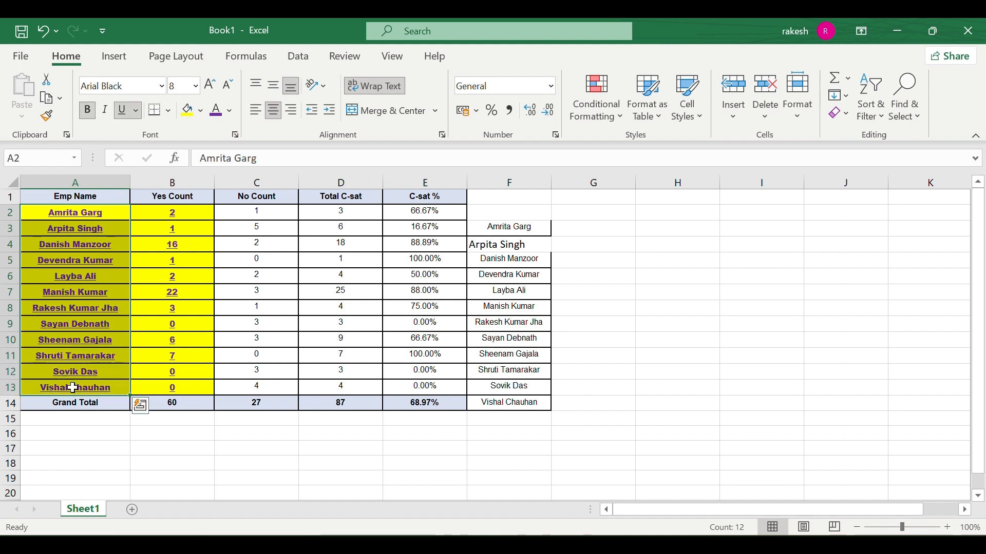
click(140, 406)
click(55, 99)
click(49, 117)
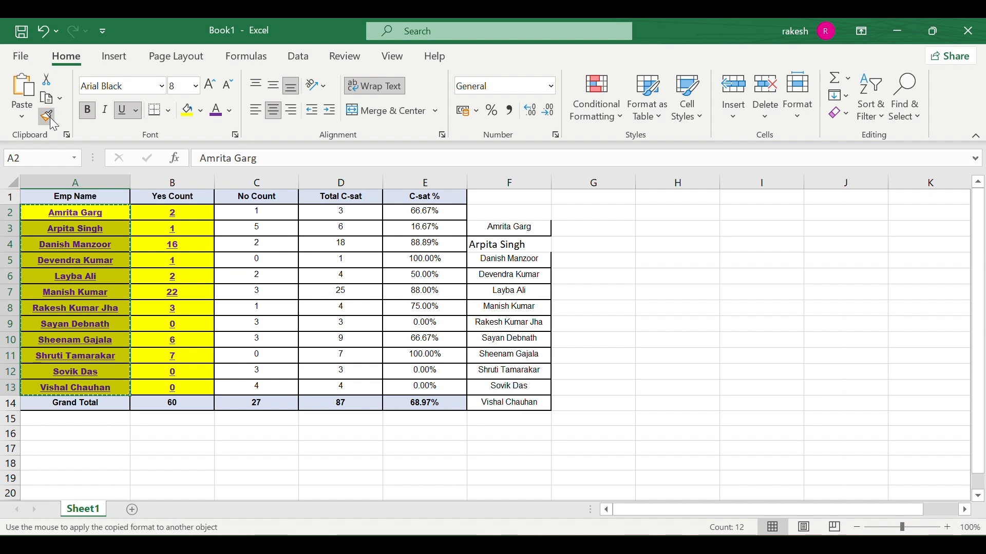
click(50, 117)
drag(276, 216, 266, 383)
click(266, 385)
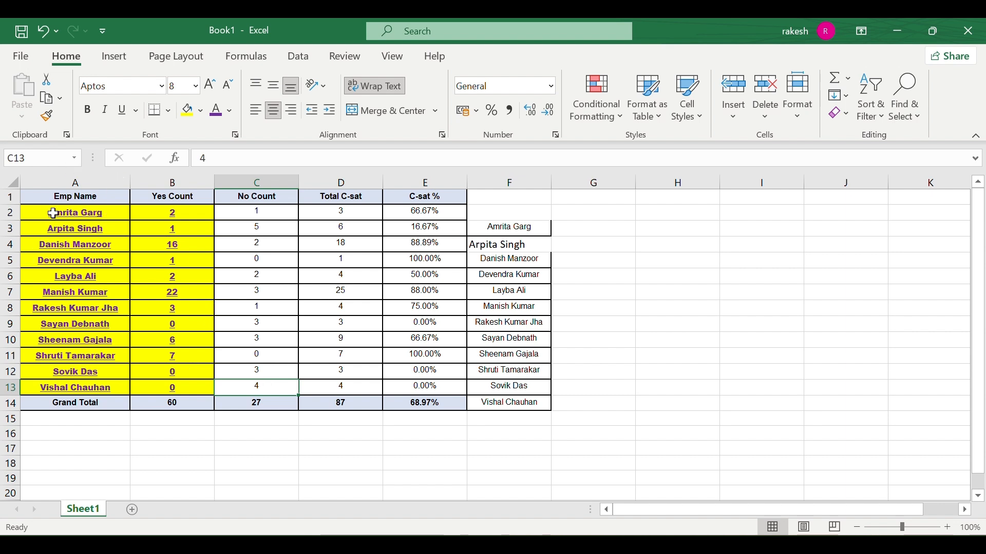
- Copy the formatting of the employee names in A2:A13 onto the No Count values C2:C13 with Format Painter
drag(65, 215, 92, 388)
key(ctrl+c)
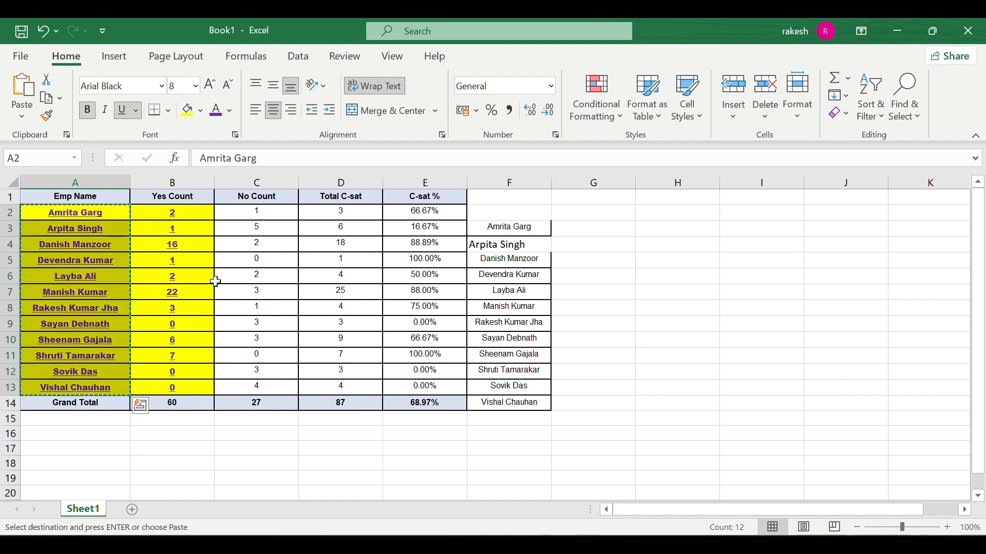
click(47, 116)
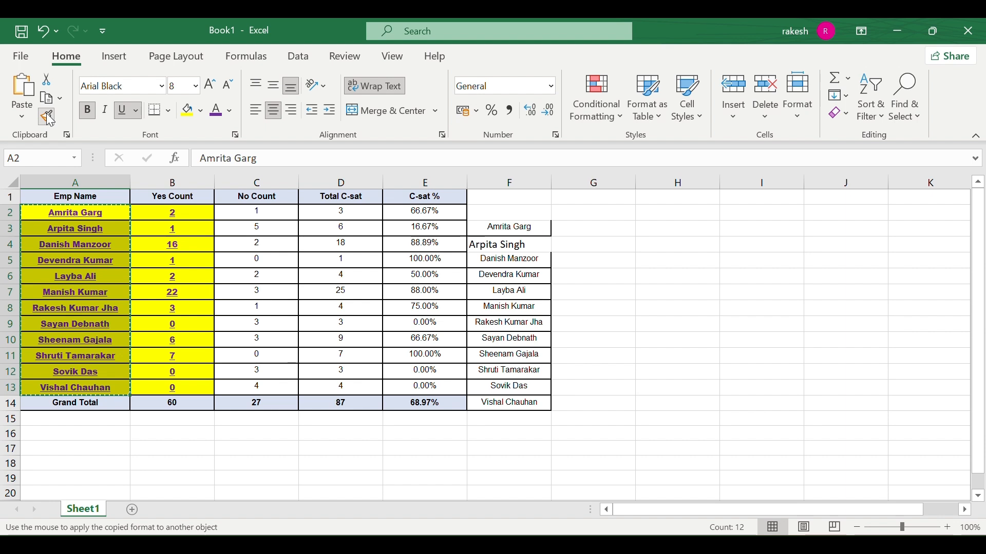
click(250, 210)
- Copy the formatting of Total C-sat cell D2 onto cell D4 with Format Painter
click(331, 213)
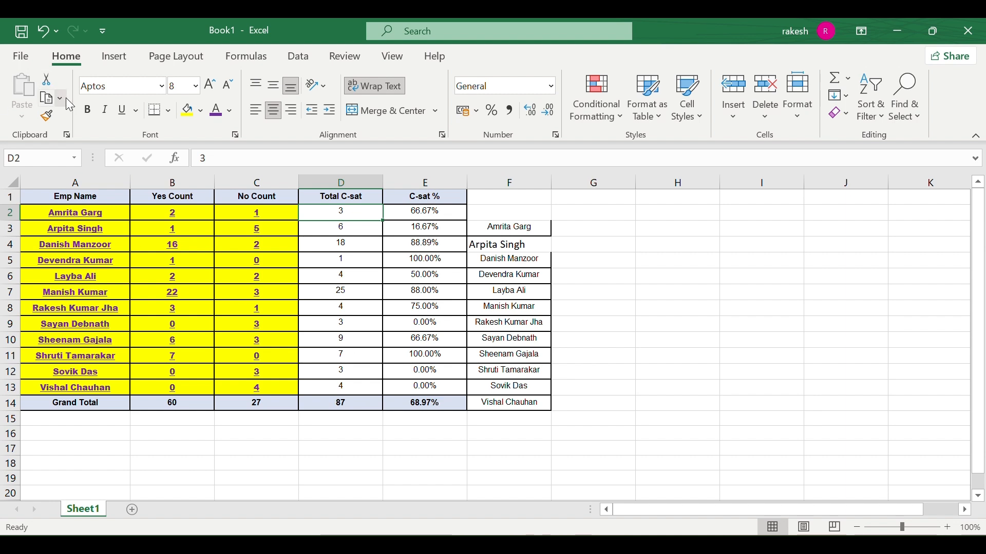
click(50, 117)
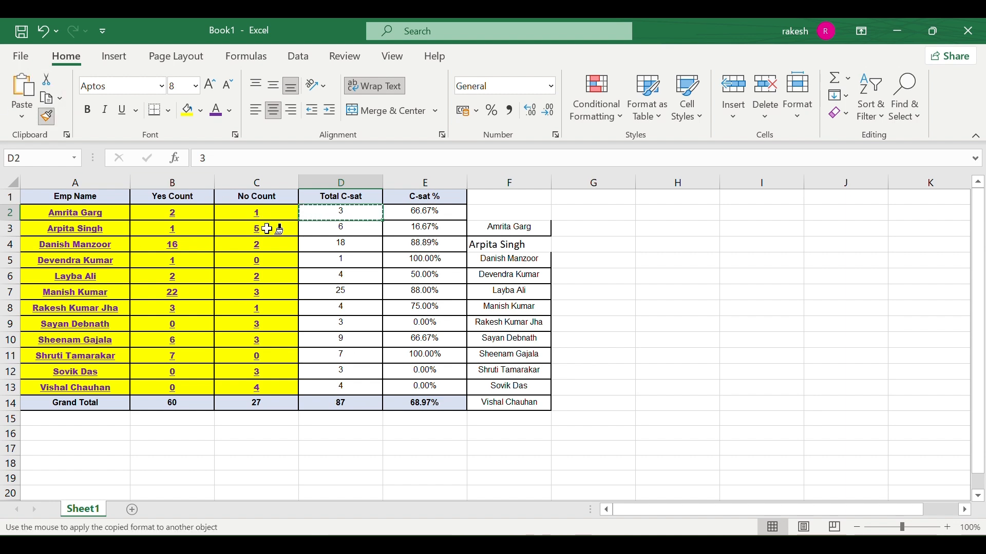
click(341, 246)
click(359, 291)
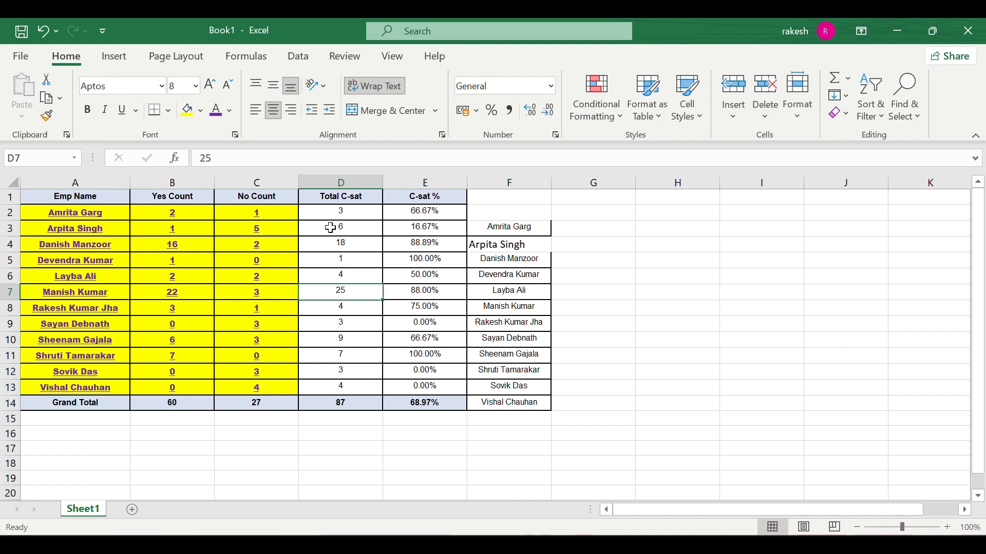
drag(334, 210, 338, 406)
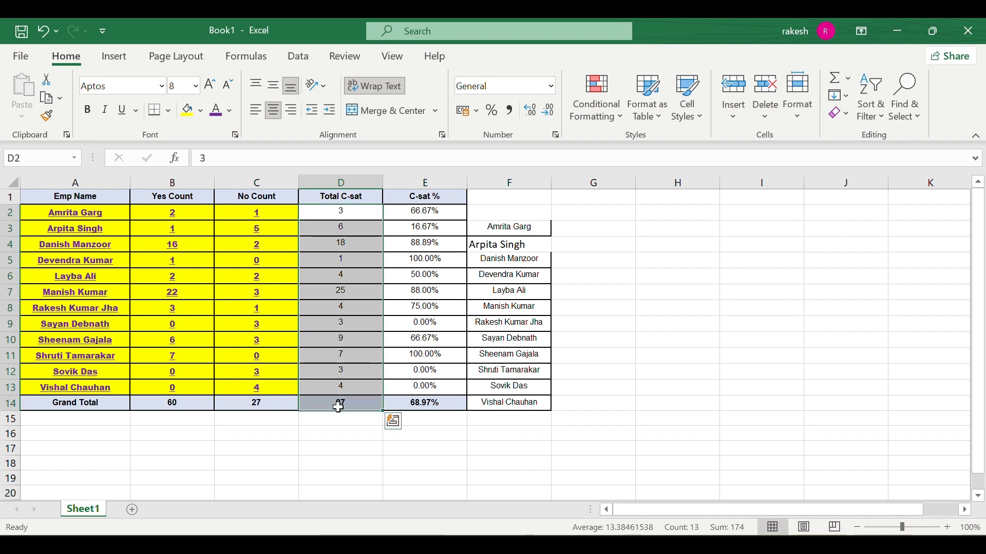
click(351, 379)
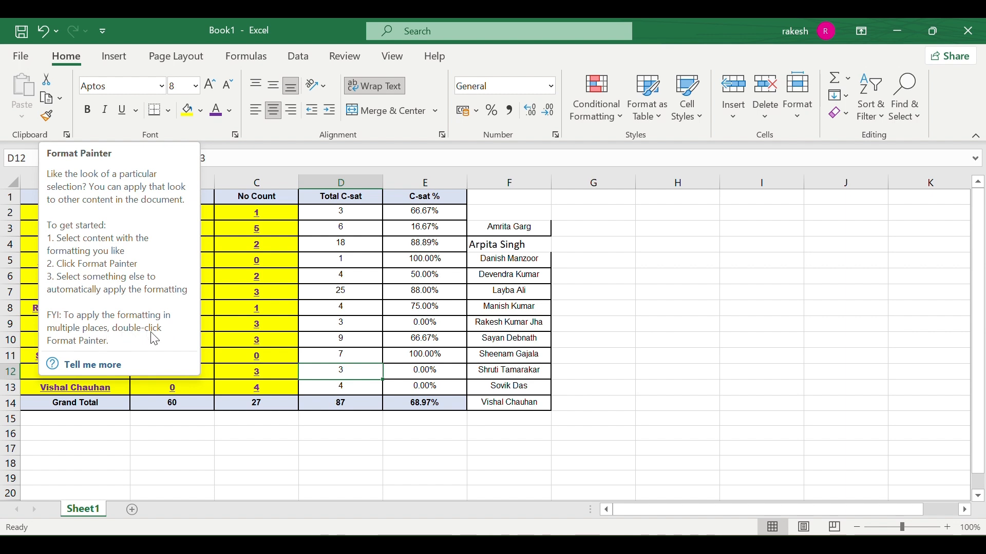
click(249, 328)
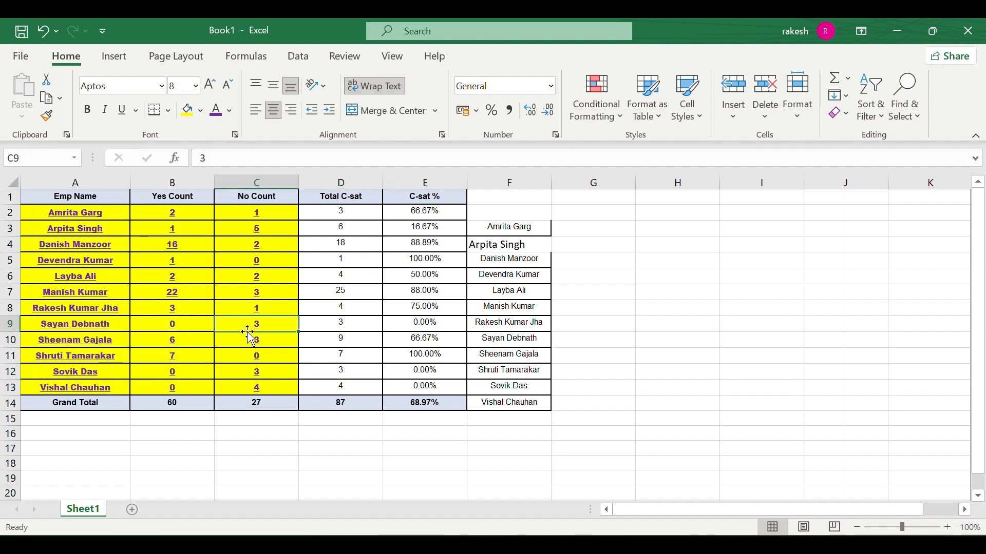
click(200, 303)
key(ctrl+c)
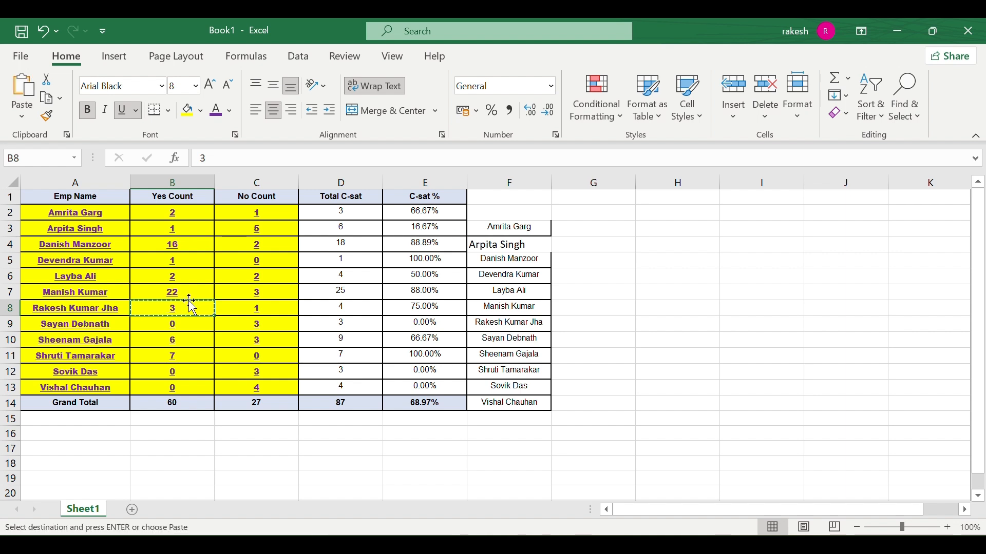
key(Escape)
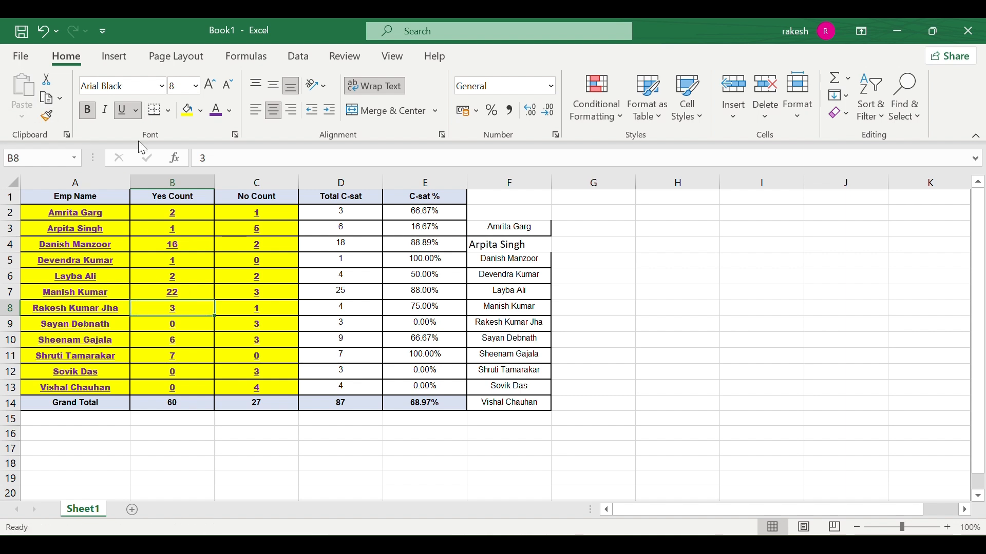
click(389, 242)
- Copy the formatting of No Count cell C6 onto Total C-sat cell D5 with Format Painter
click(222, 282)
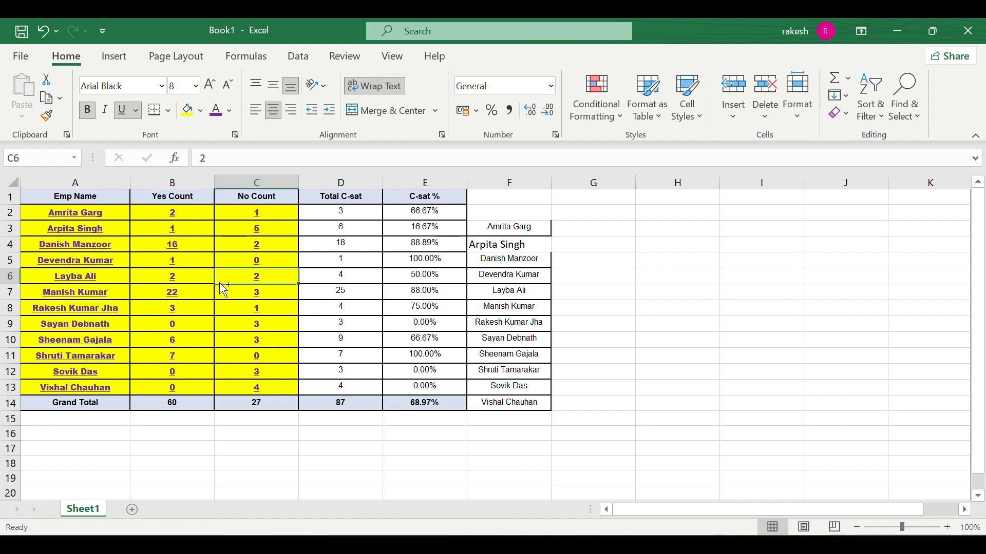
key(ctrl+c)
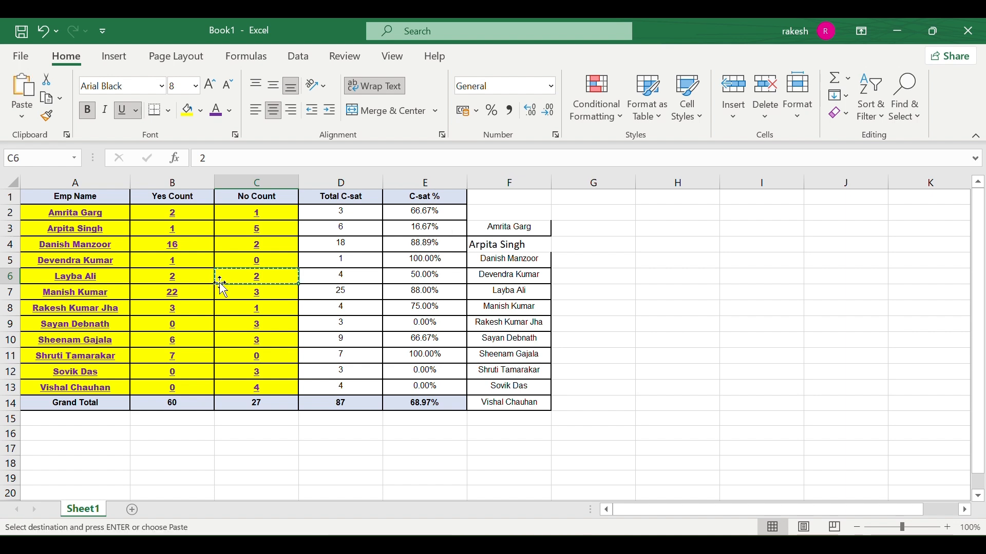
click(43, 117)
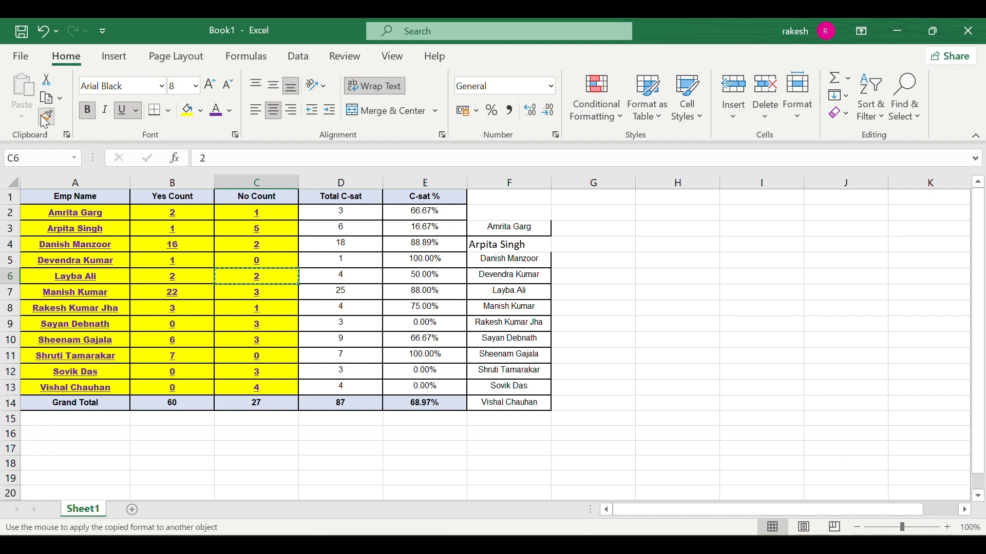
click(342, 264)
click(342, 290)
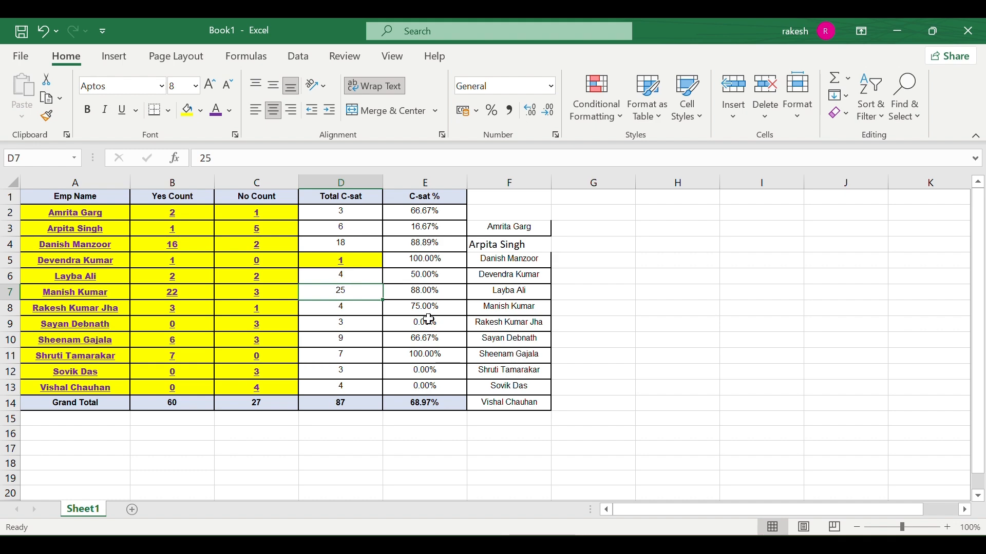
- Open the Clipboard pane beside the worksheet
scroll(429, 319, down, 1)
scroll(429, 320, right, 1)
scroll(505, 384, left, 1)
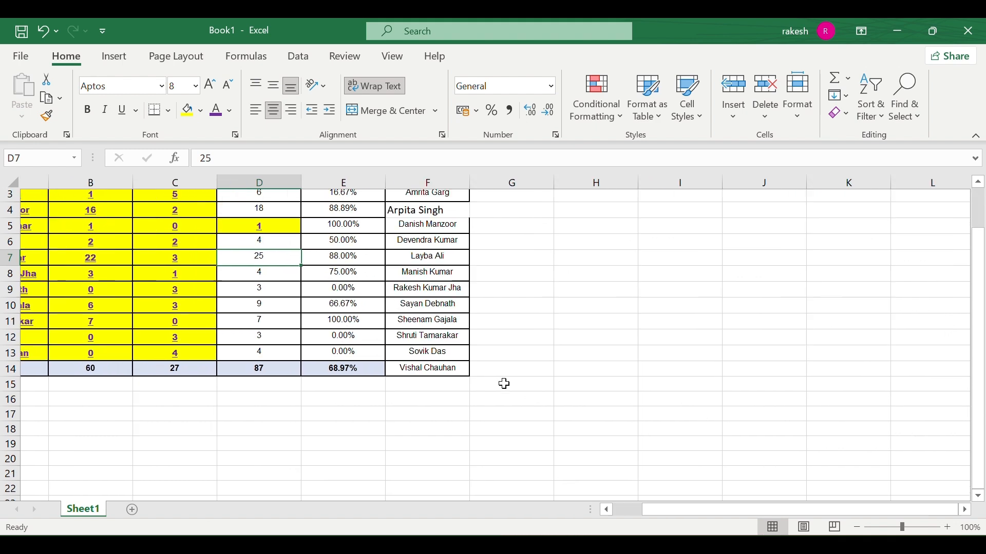
scroll(504, 380, up, 1)
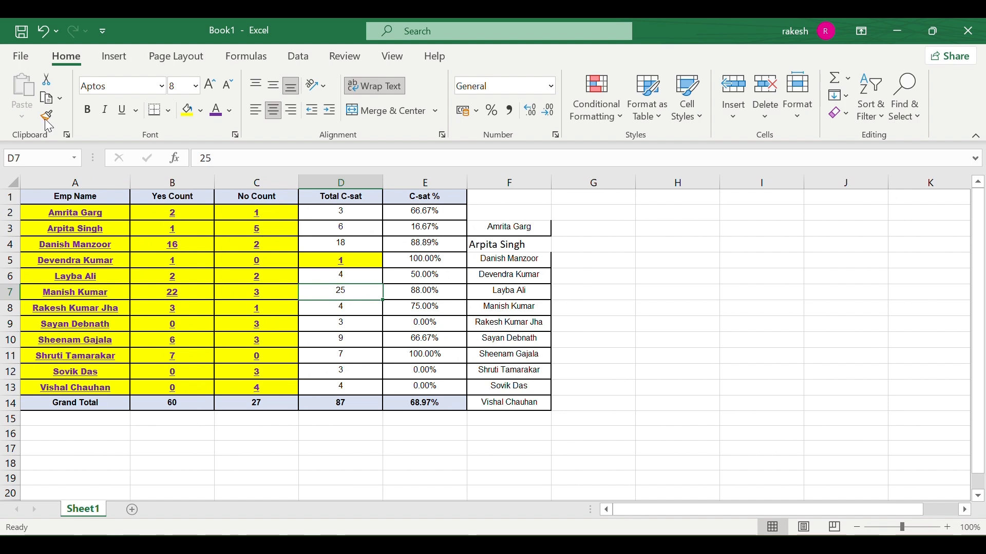
click(67, 136)
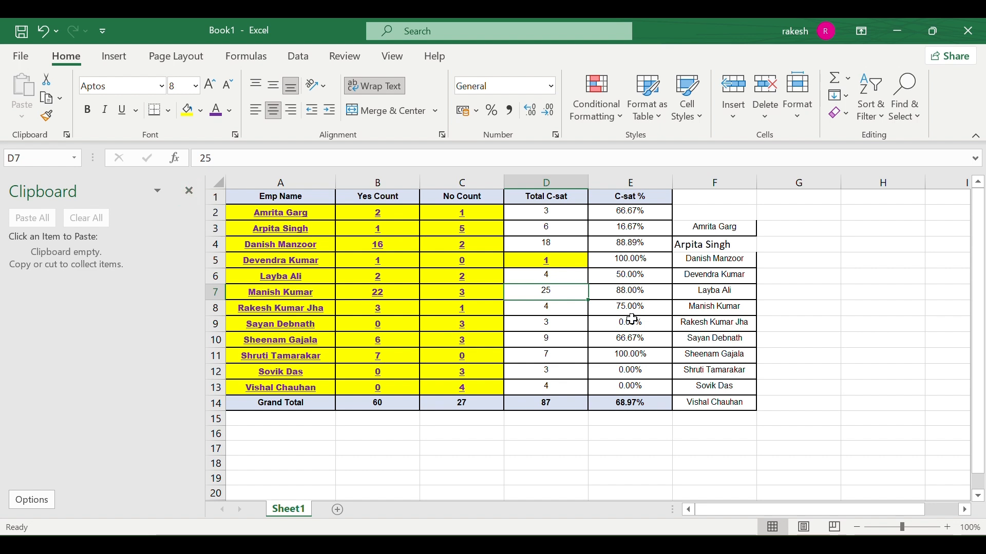
- Copy the employee names in F4:F12 so they are collected in the Clipboard pane, and close the pane
drag(729, 251, 717, 378)
key(ctrl+c)
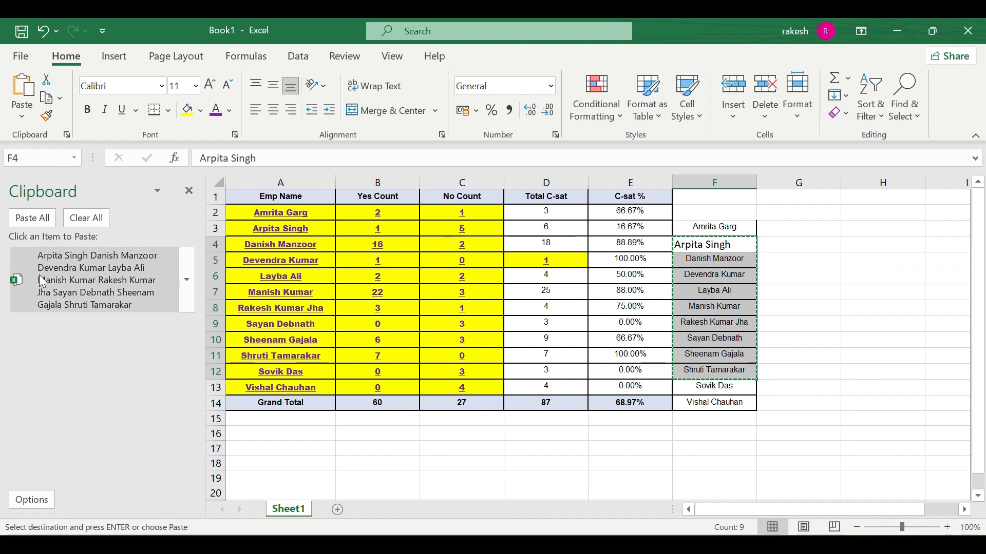
click(358, 418)
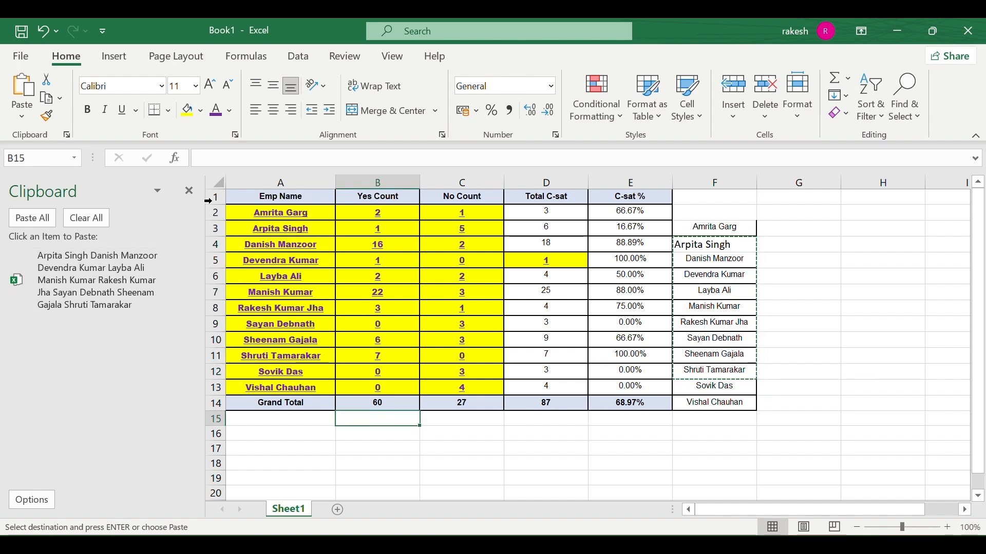
click(190, 191)
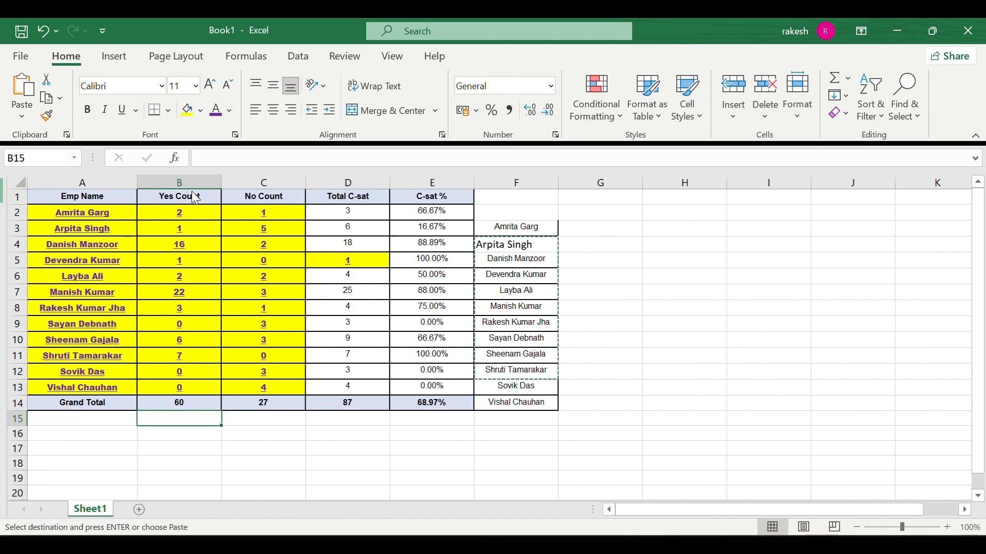
- Paste the collected employee names from the Clipboard pane into A1 of a new worksheet, close the pane and return to Sheet1
click(132, 510)
scroll(88, 464, down, 1)
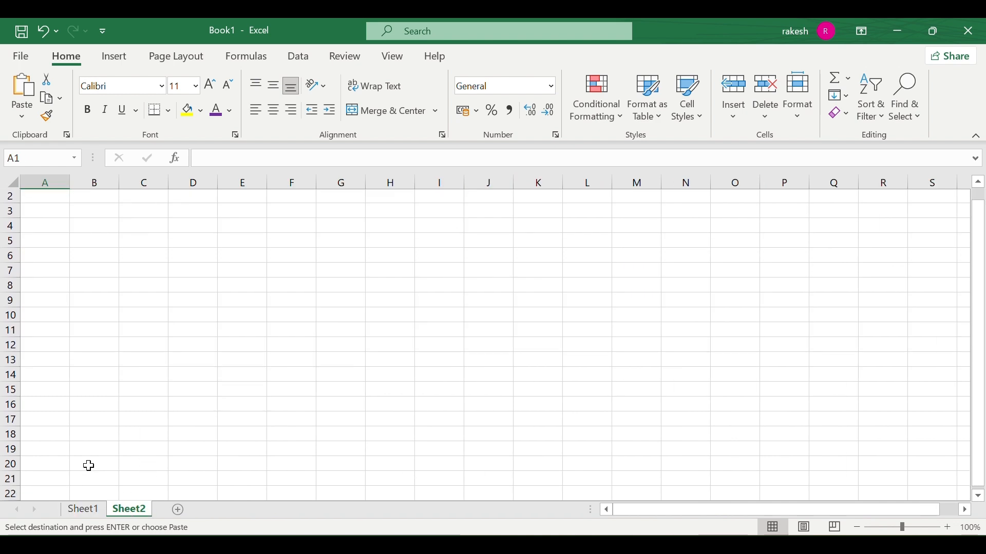
scroll(74, 315, up, 1)
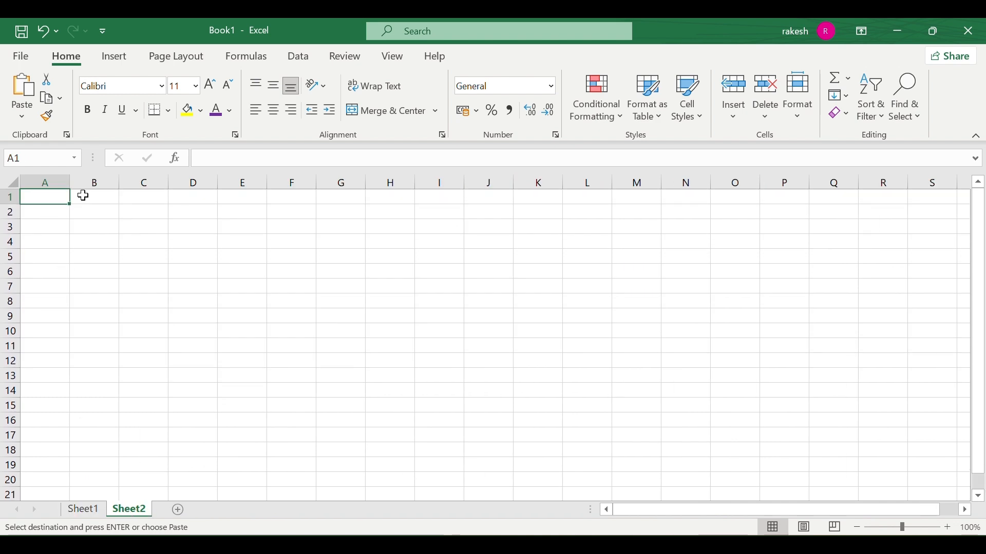
click(67, 135)
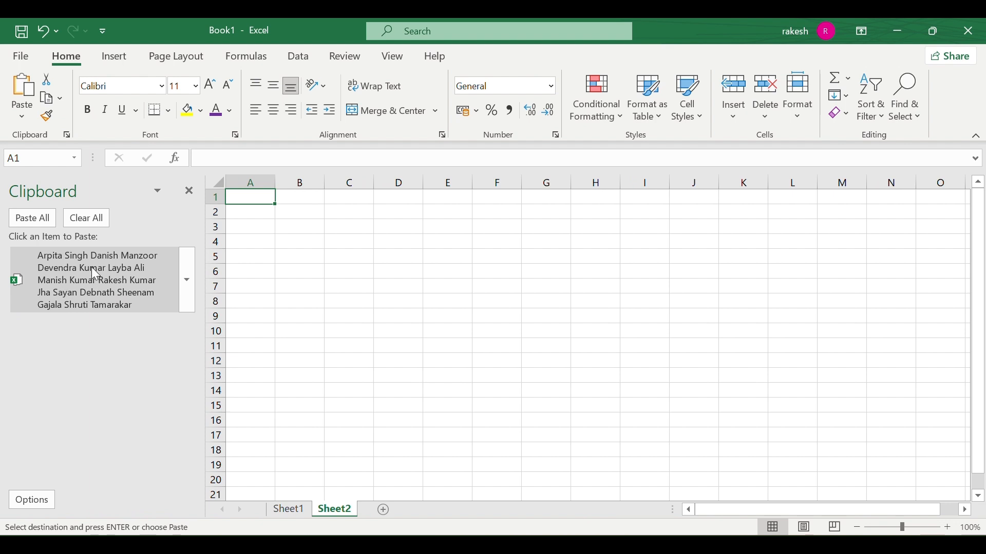
click(69, 287)
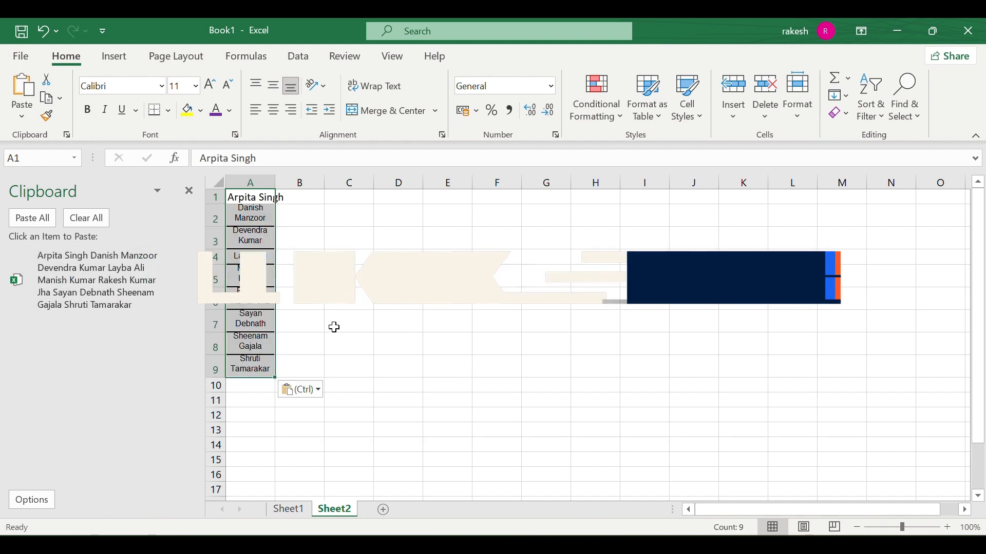
click(334, 324)
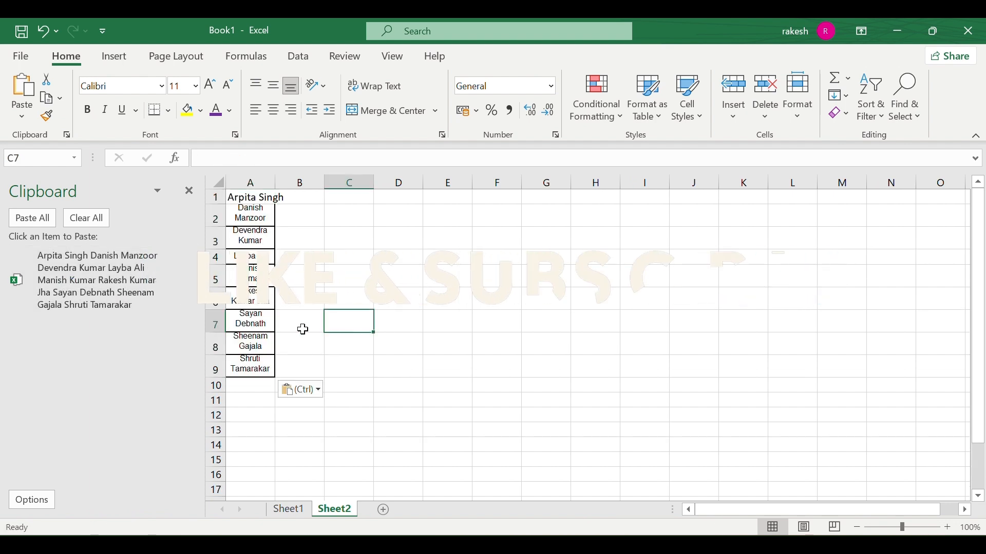
click(189, 190)
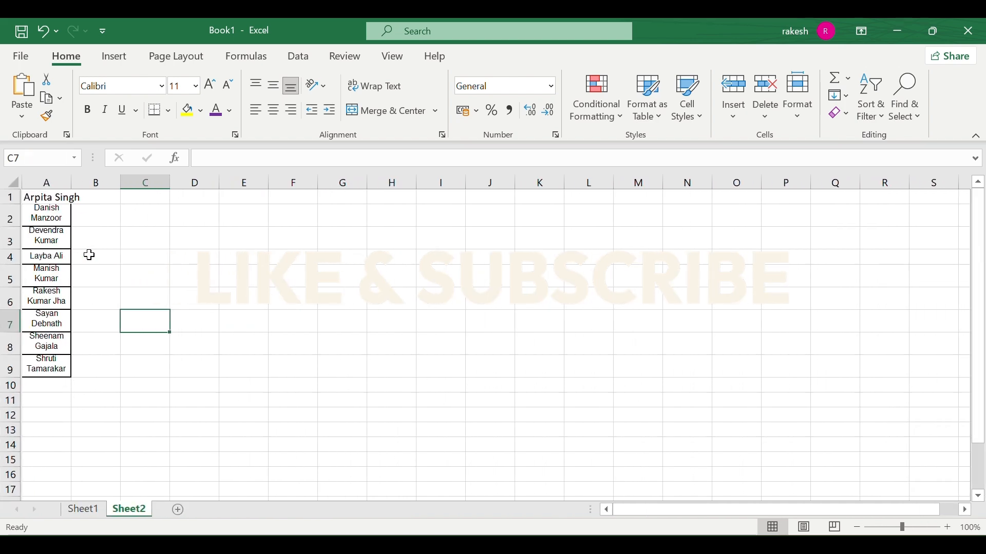
click(85, 510)
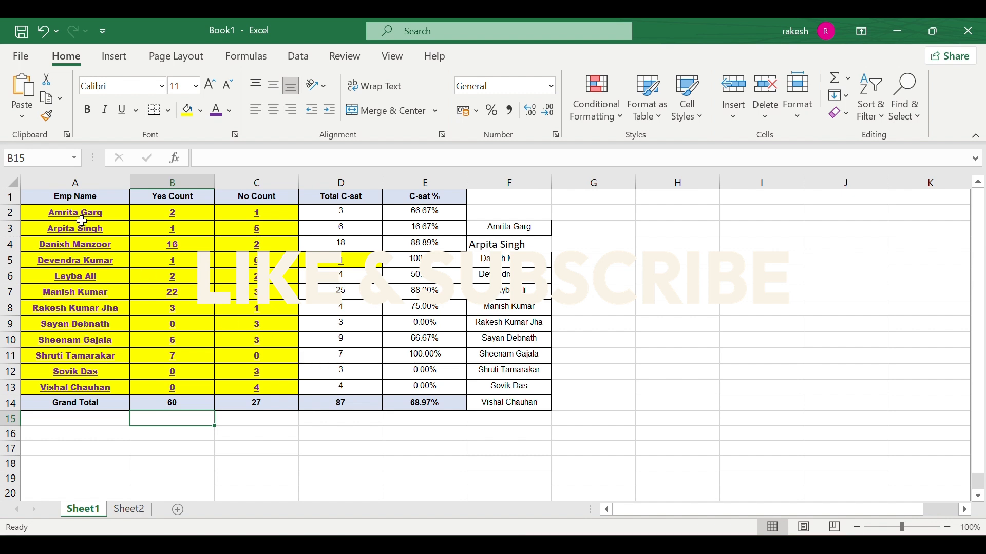
drag(79, 212, 481, 392)
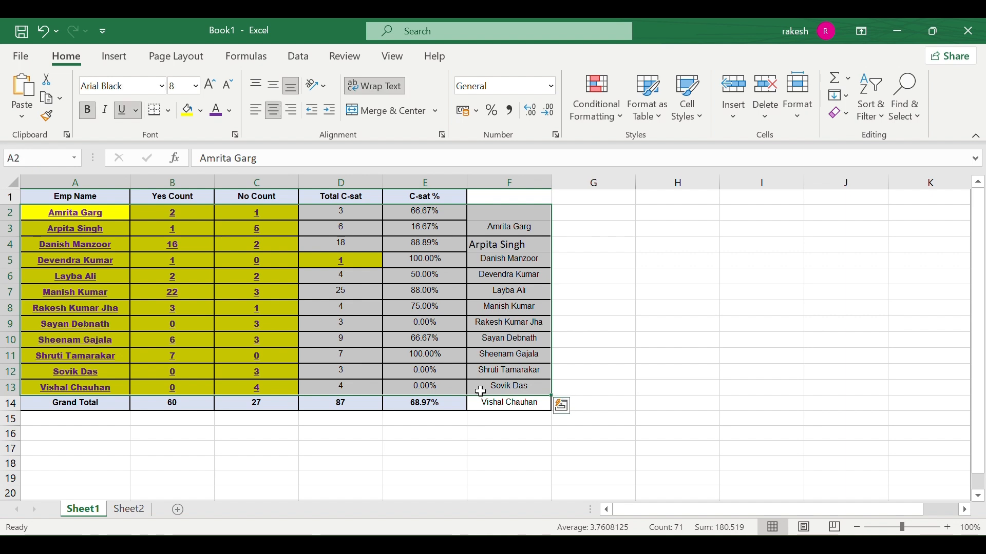
click(347, 461)
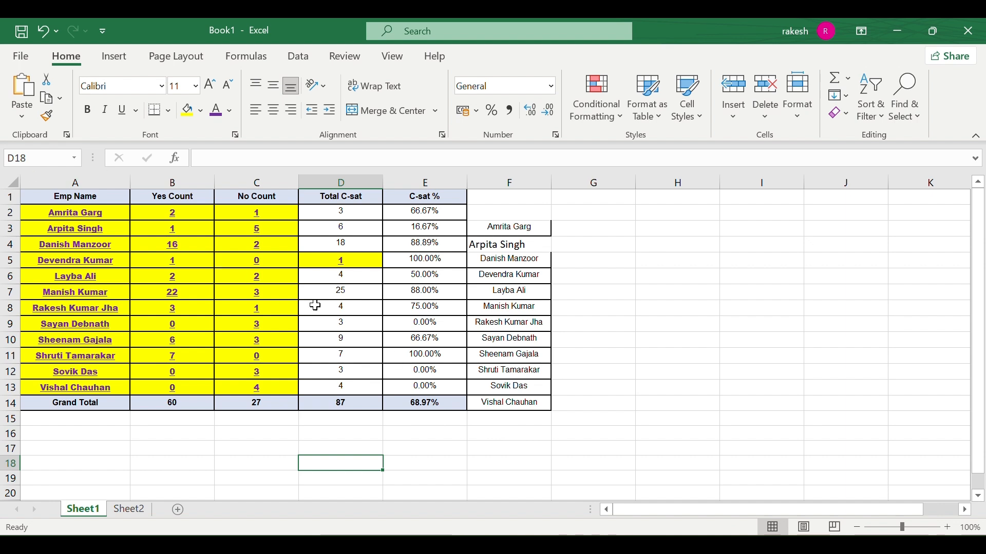
click(734, 319)
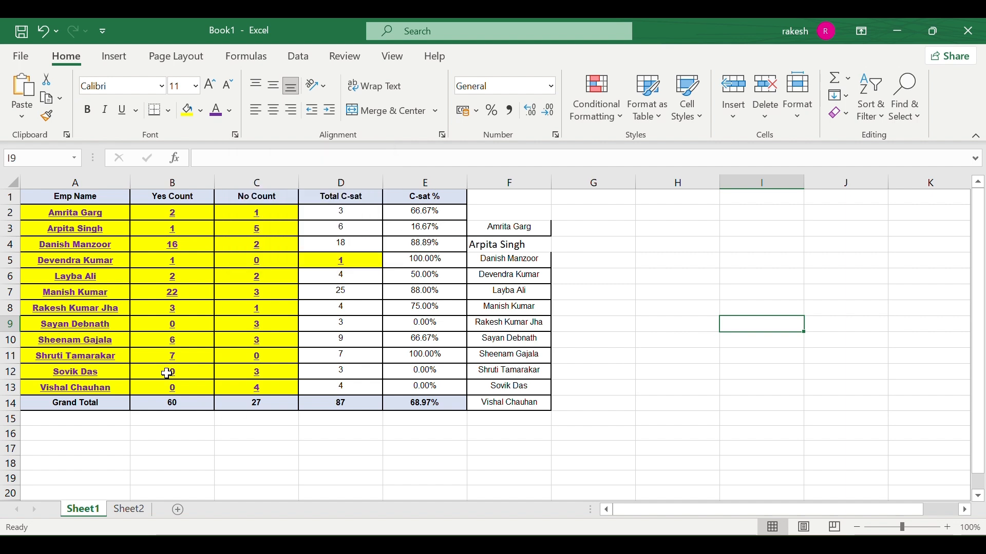
click(521, 339)
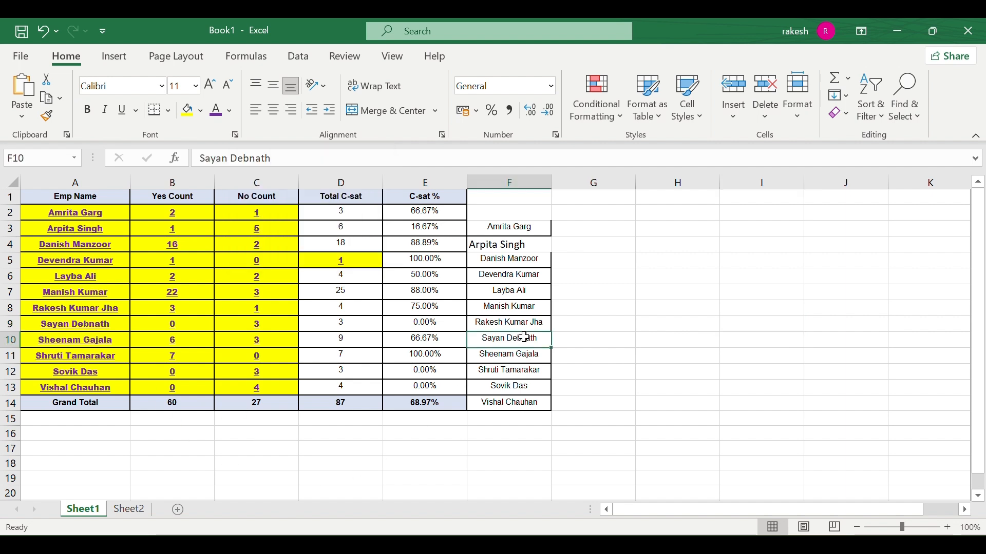
click(430, 340)
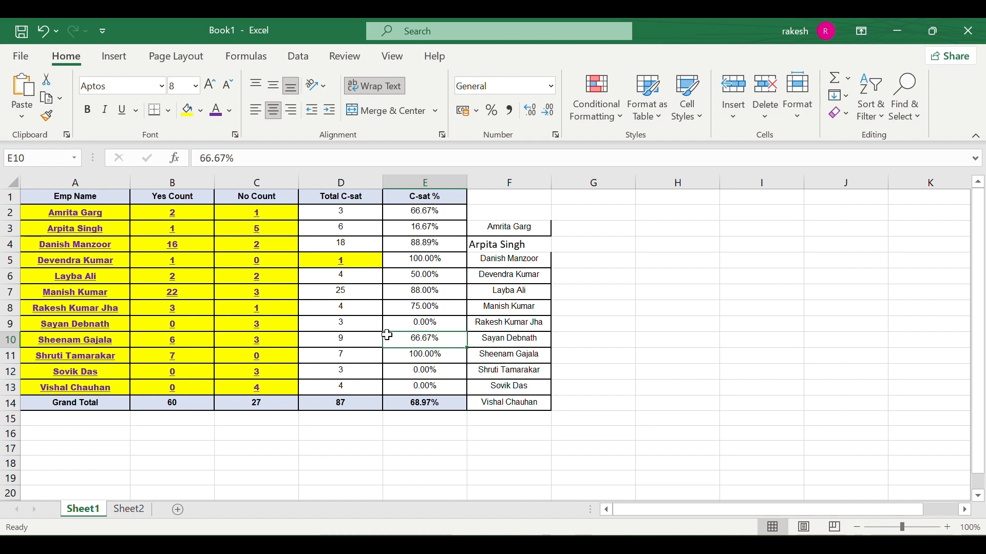
- Copy the plain formatting of name cell F9 onto the table range A2:E14 with Format Painter
click(508, 322)
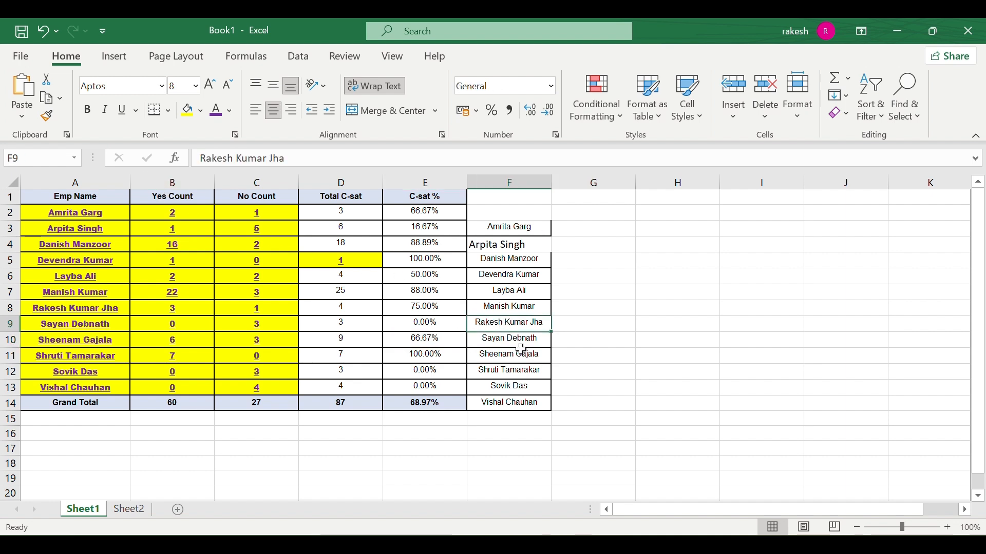
click(47, 116)
mouse_move(38, 215)
mouse_down()
mouse_move(392, 389)
mouse_move(476, 399)
mouse_move(434, 397)
mouse_up()
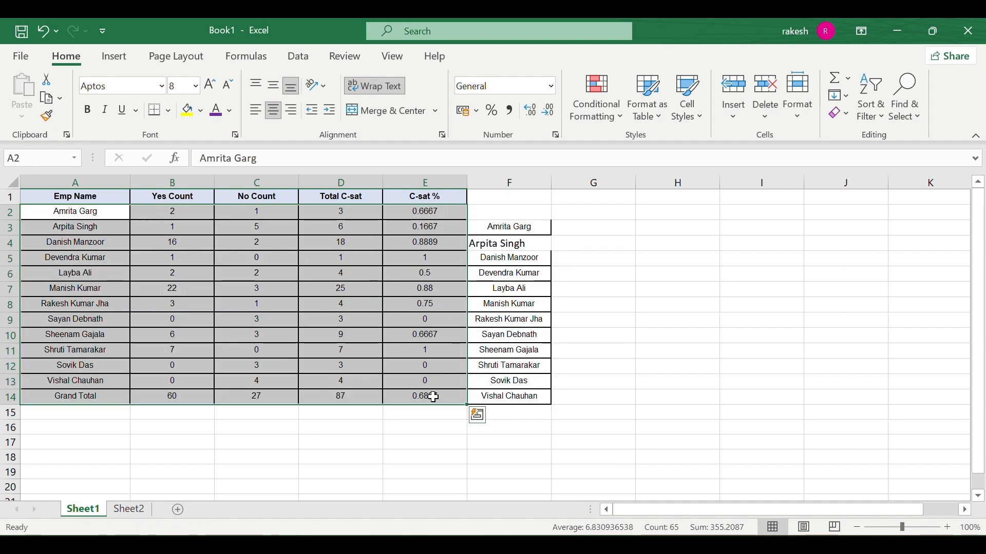
click(293, 424)
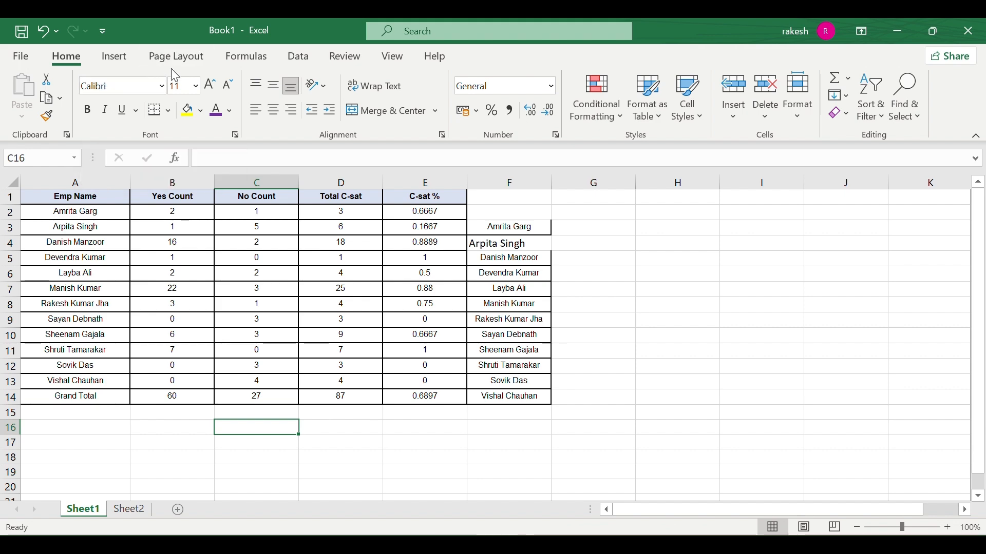
click(160, 85)
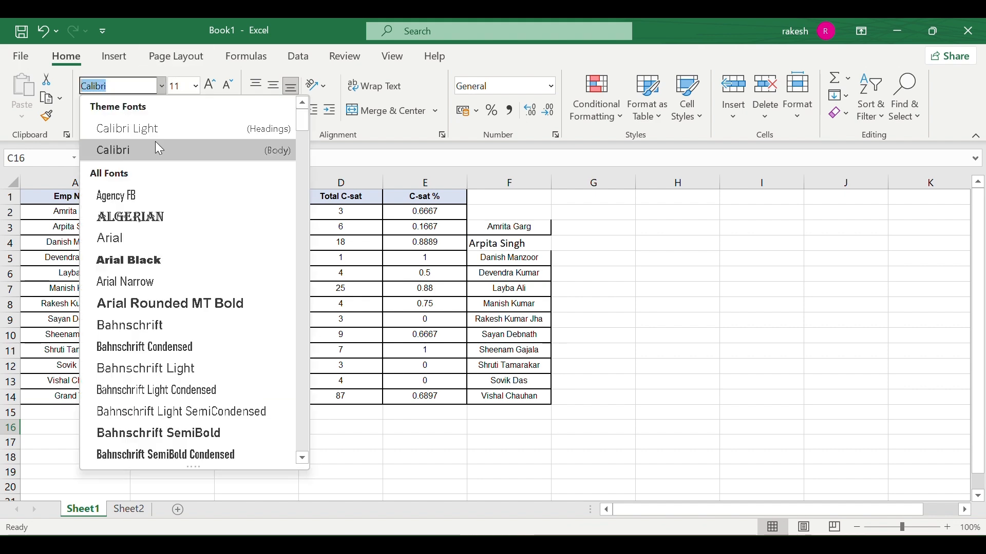
scroll(168, 326, down, 20)
scroll(168, 327, up, 20)
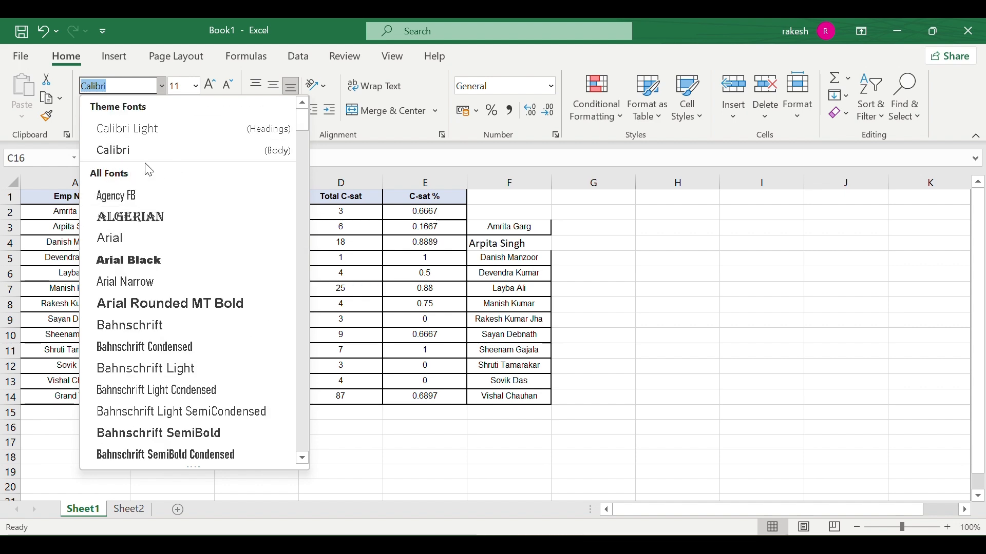
click(161, 157)
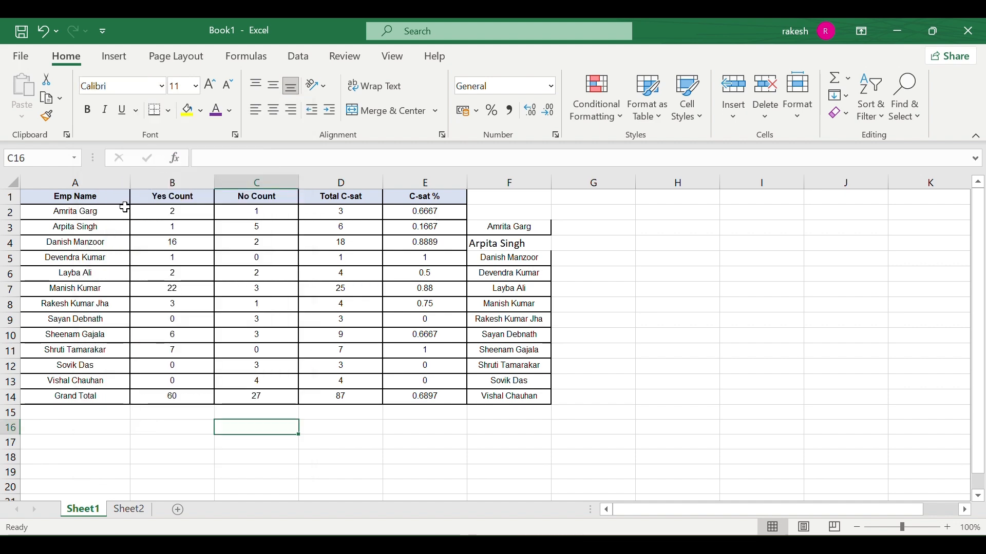
- Change the font of the Emp Name entries in A2:A14 to Broadway
drag(77, 213, 78, 393)
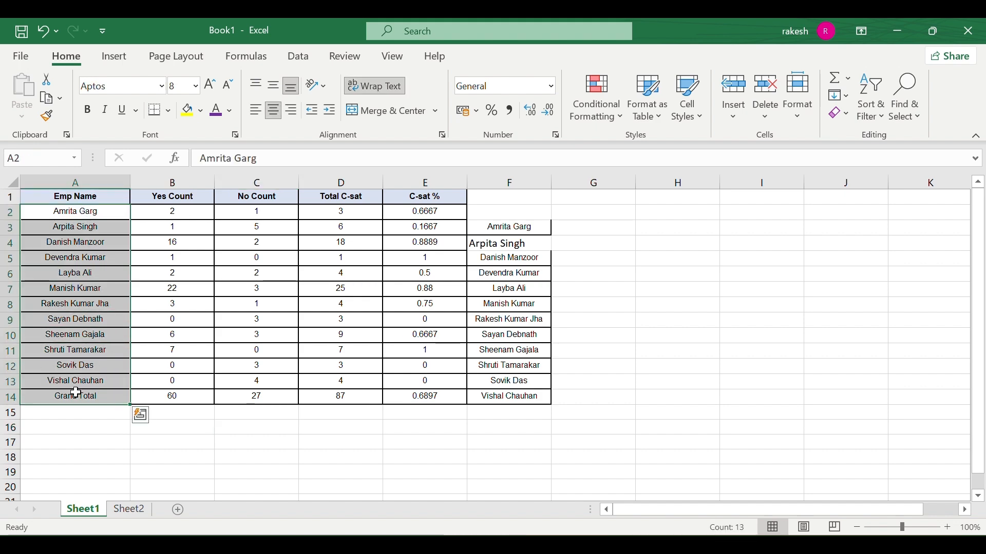
click(159, 91)
scroll(171, 390, down, 7)
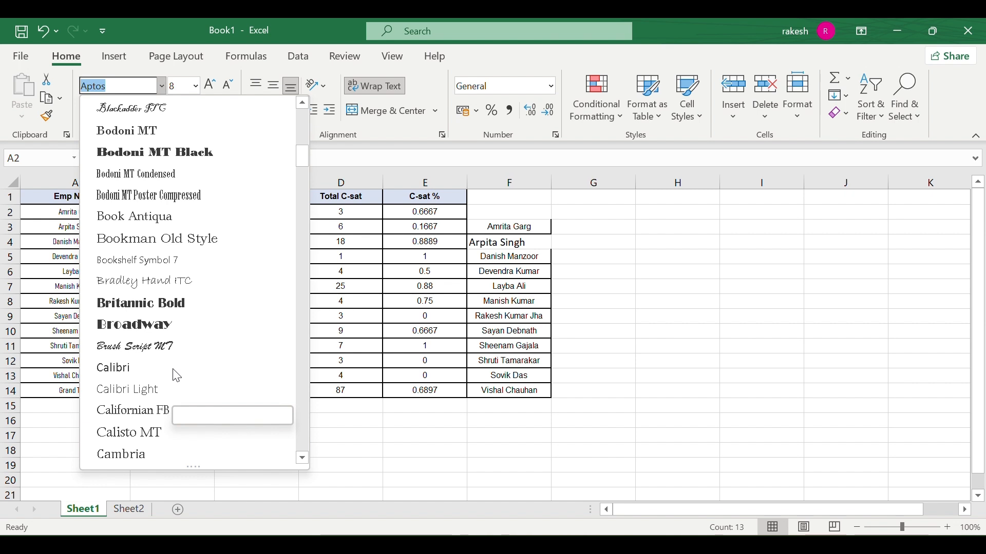
click(180, 323)
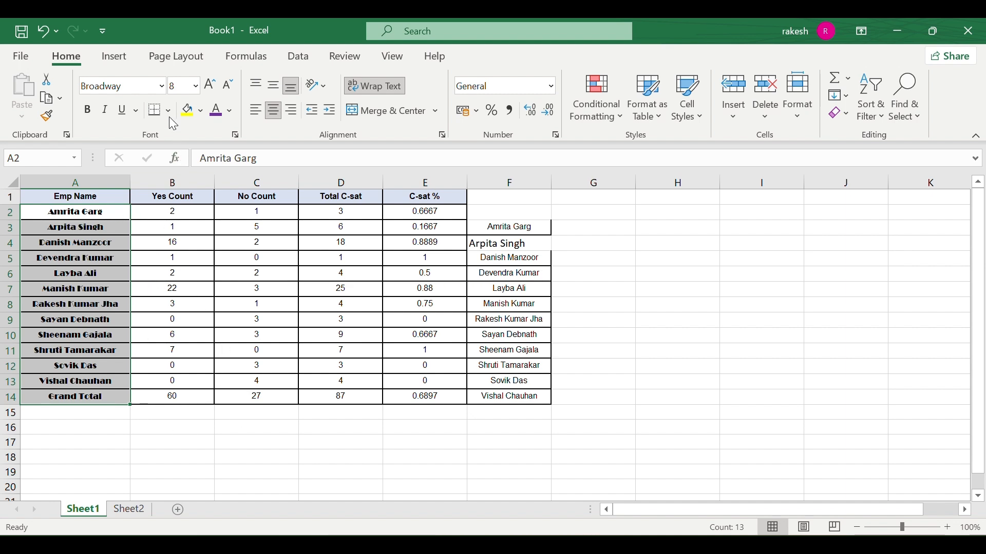
- Set the font of the Emp Name entries in A2:A14 to Calibri
click(159, 86)
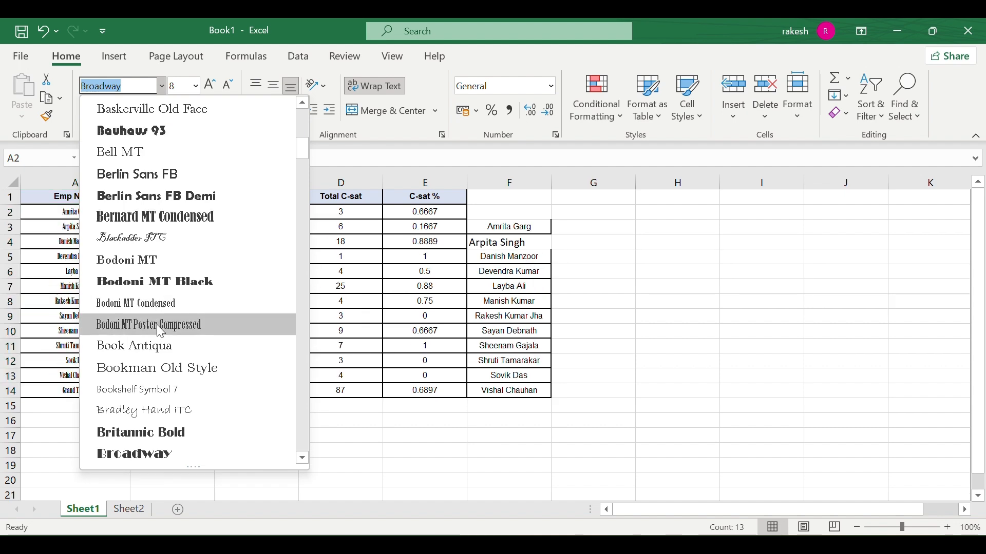
scroll(193, 141, up, 7)
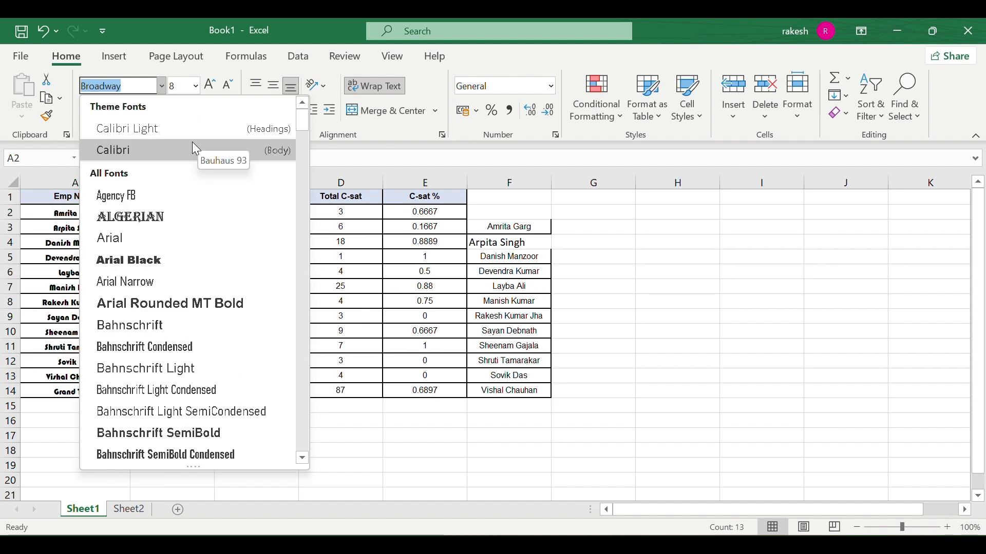
click(165, 151)
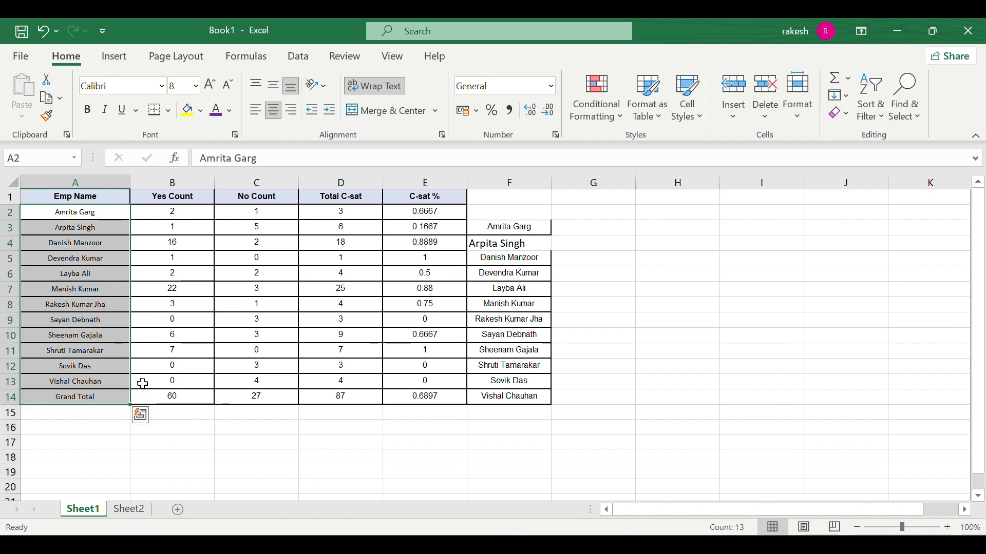
click(137, 367)
drag(77, 219, 77, 385)
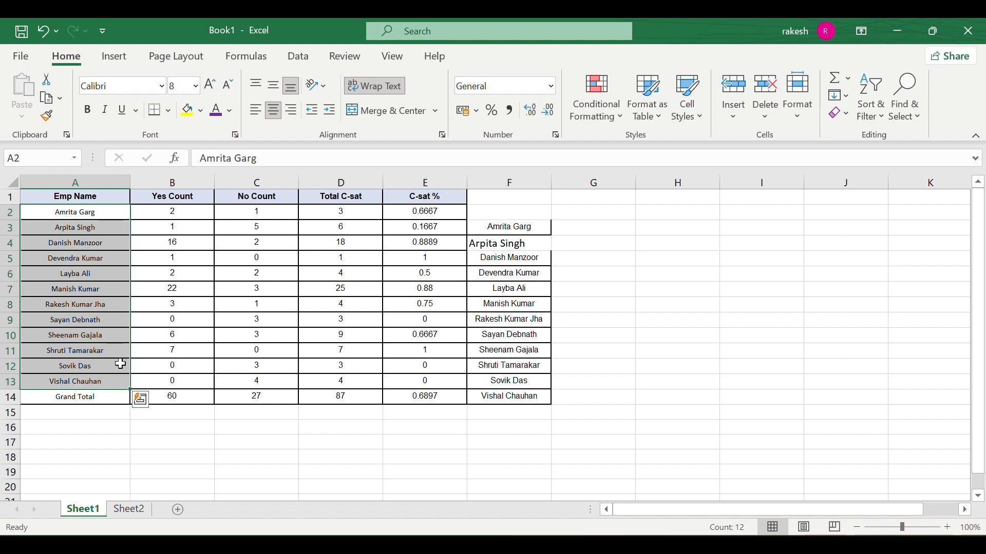
click(170, 341)
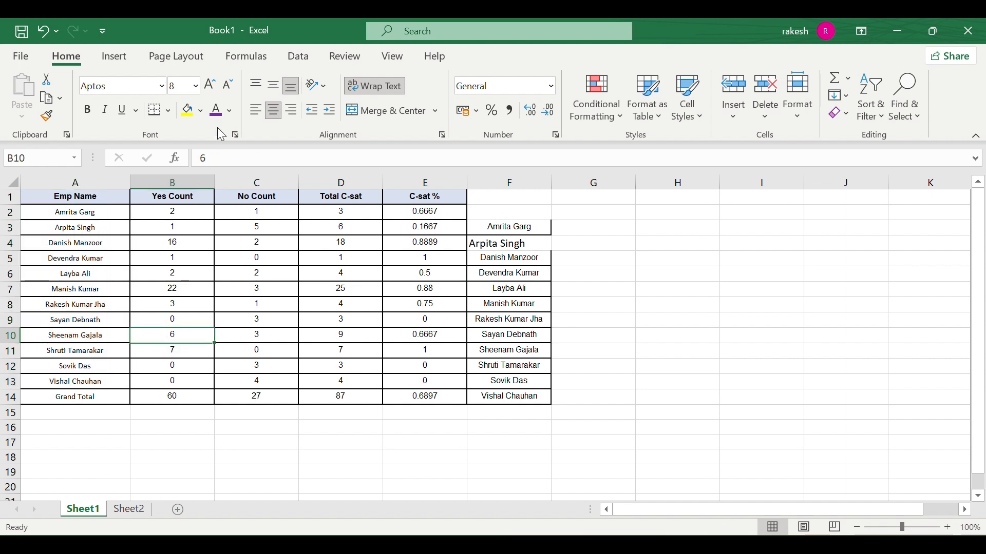
click(196, 87)
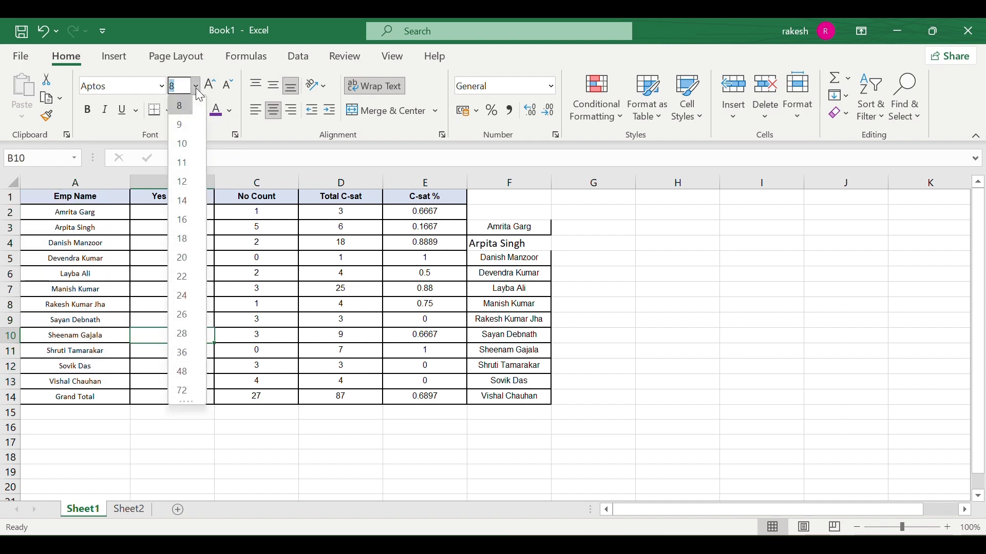
click(146, 303)
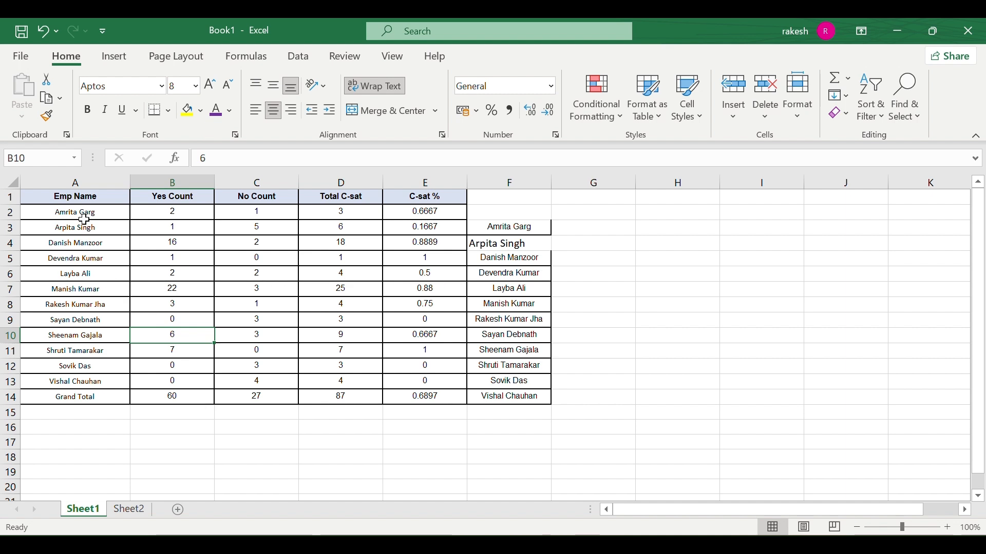
drag(85, 219, 70, 305)
drag(65, 369, 77, 342)
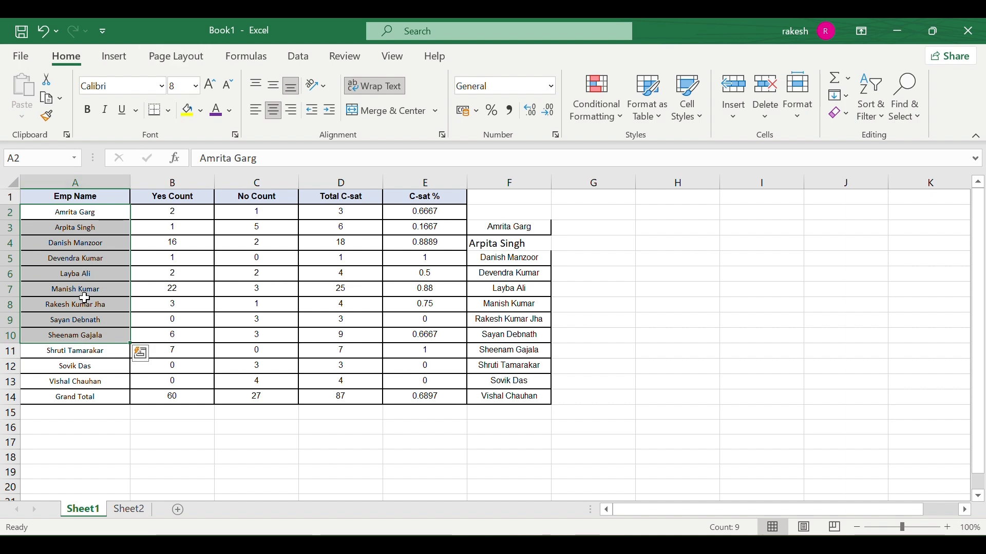
key(ctrl+c)
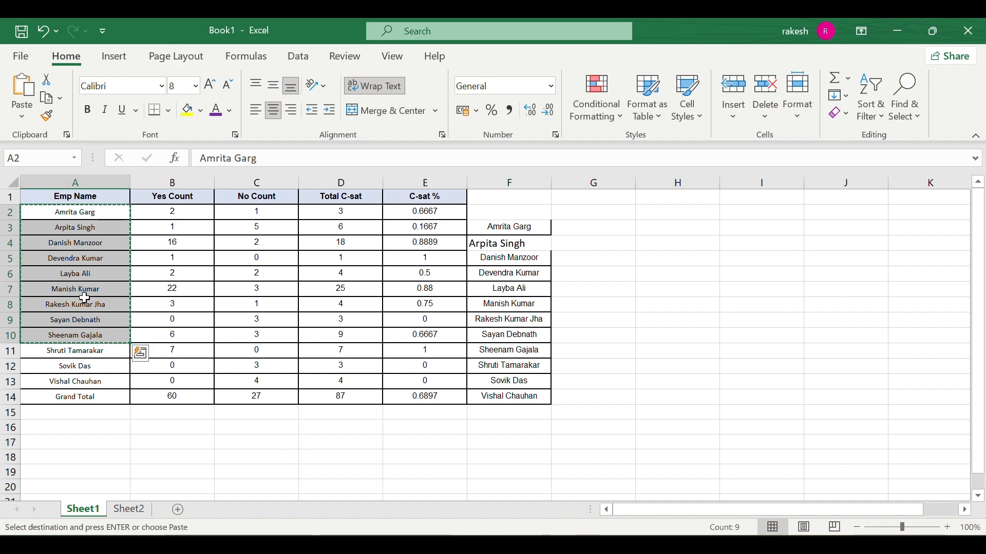
click(85, 300)
click(237, 286)
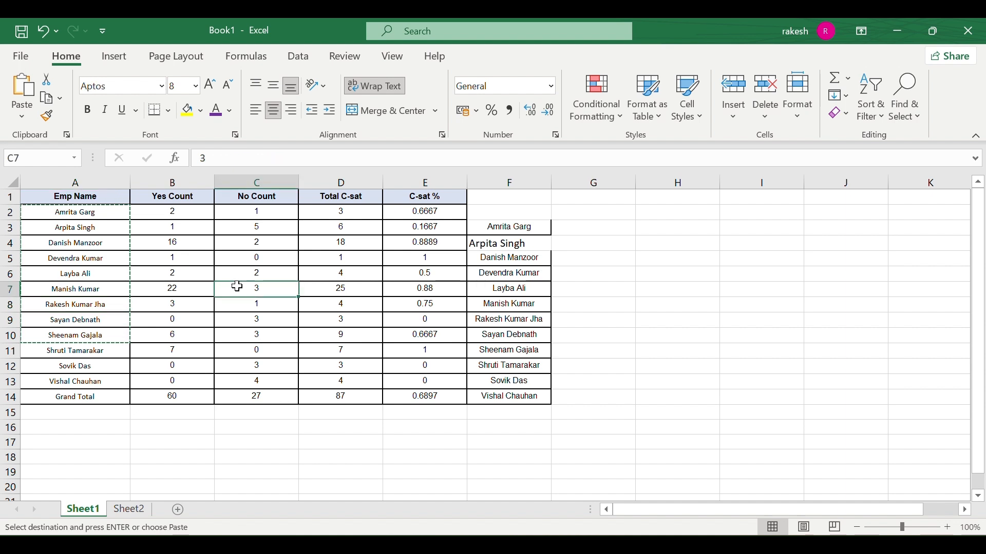
key(Escape)
- Set the font size of the Emp Name entries in A2:A14 to 11
drag(112, 208, 82, 397)
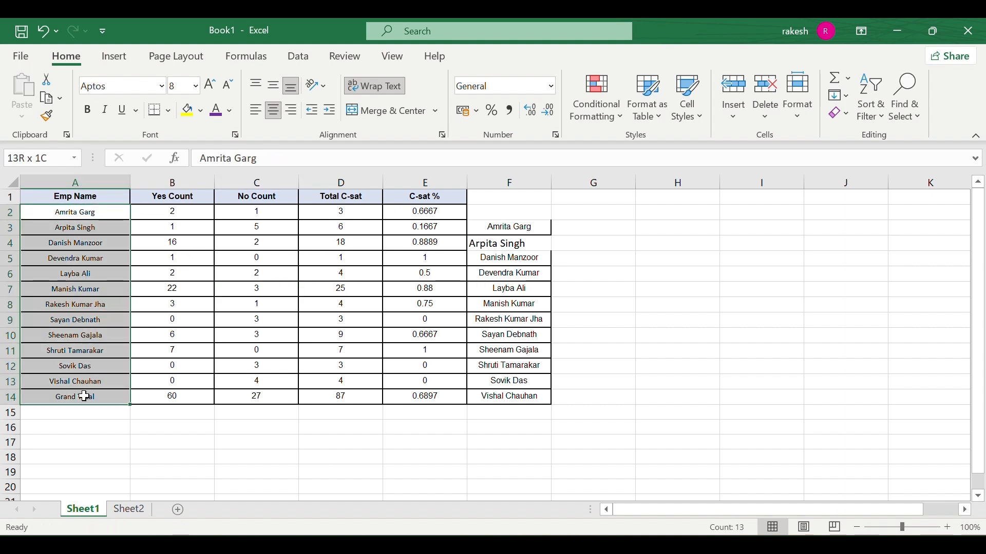
click(196, 86)
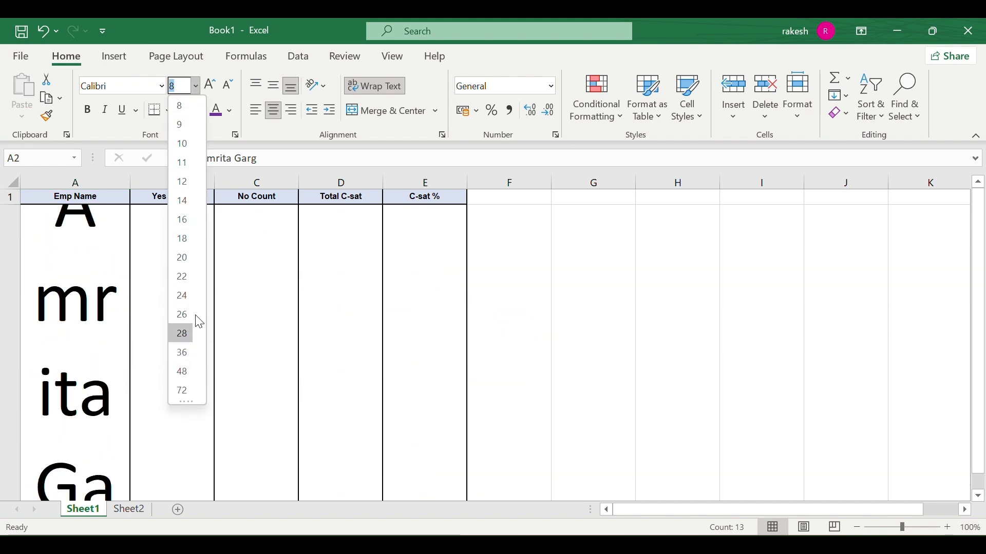
click(185, 160)
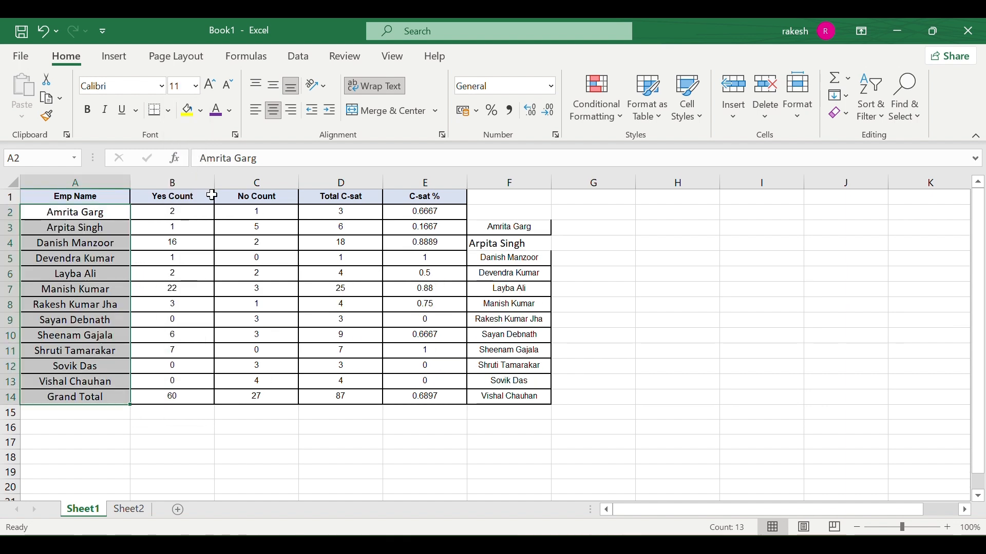
- Increase the font size of the Emp Name entries in A2:A14 stepwise to 24
click(210, 85)
click(210, 85)
click(210, 84)
click(210, 85)
click(209, 84)
click(210, 85)
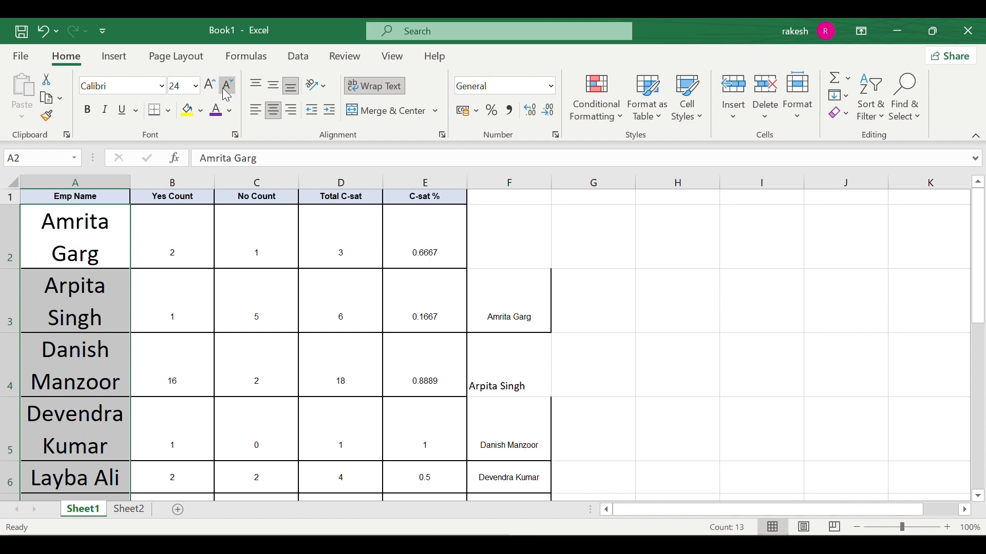
- Decrease the font size of the Emp Name entries in A2:A14 stepwise to 10
click(226, 85)
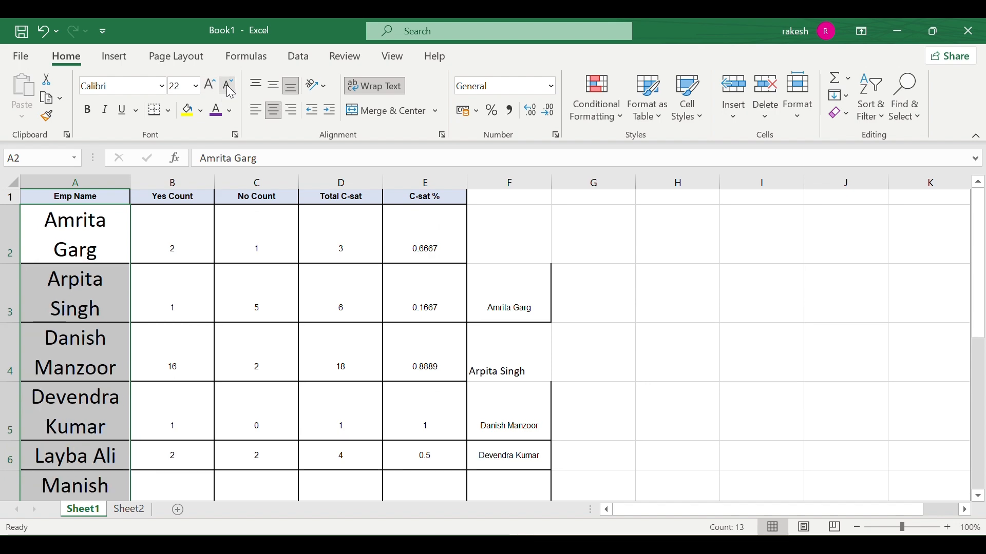
click(232, 83)
click(232, 84)
click(233, 84)
click(232, 84)
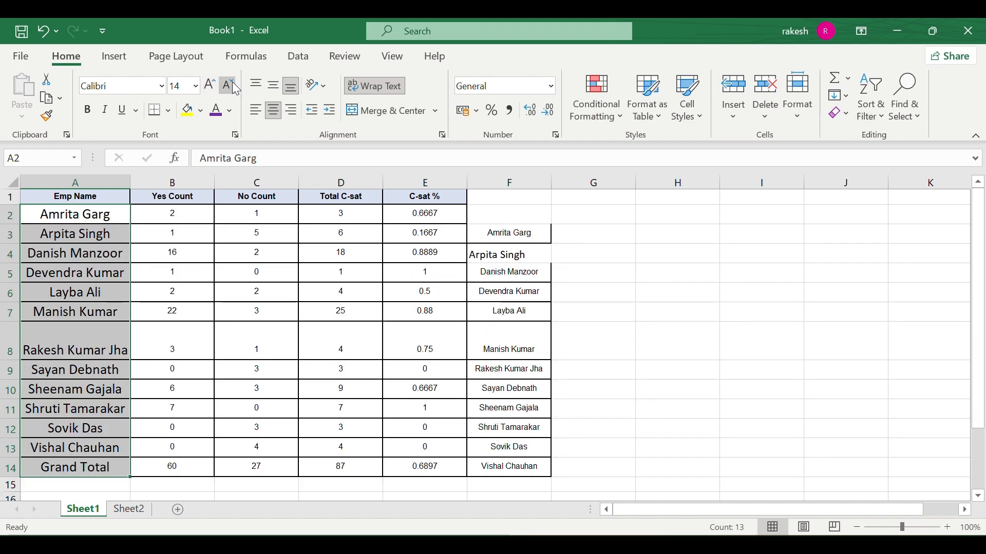
click(233, 84)
click(233, 84)
click(232, 84)
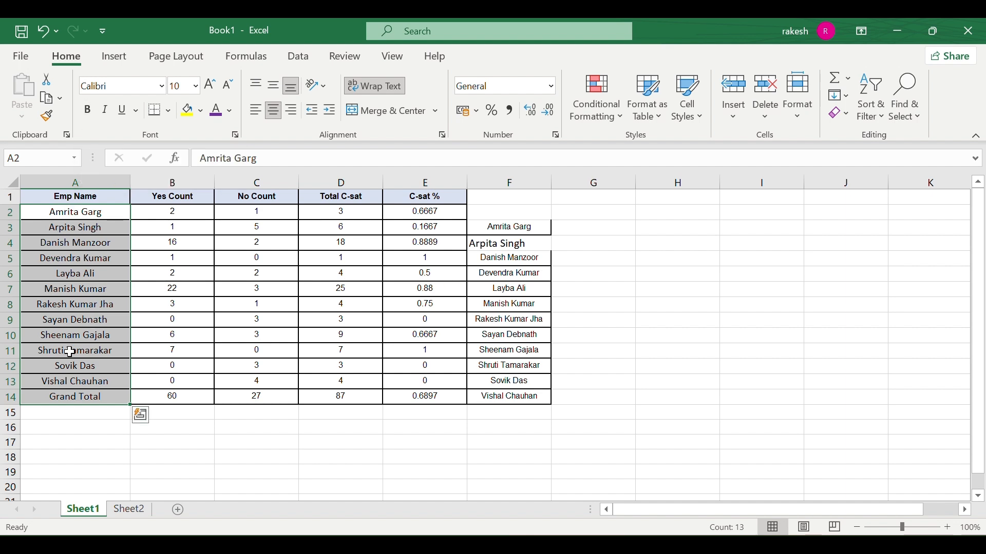
- Format the Emp Name entries in A2:A14 as bold, italic and underlined
click(96, 114)
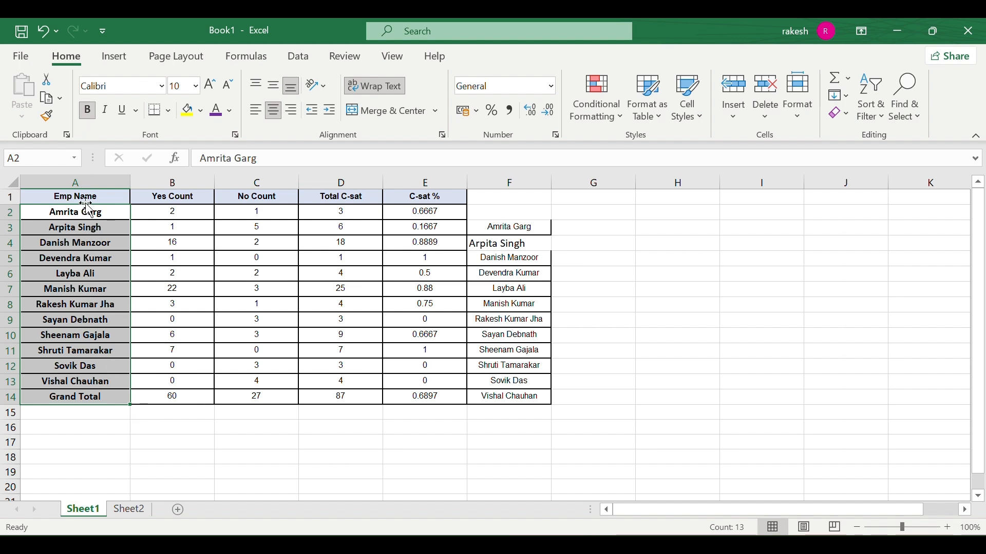
click(108, 118)
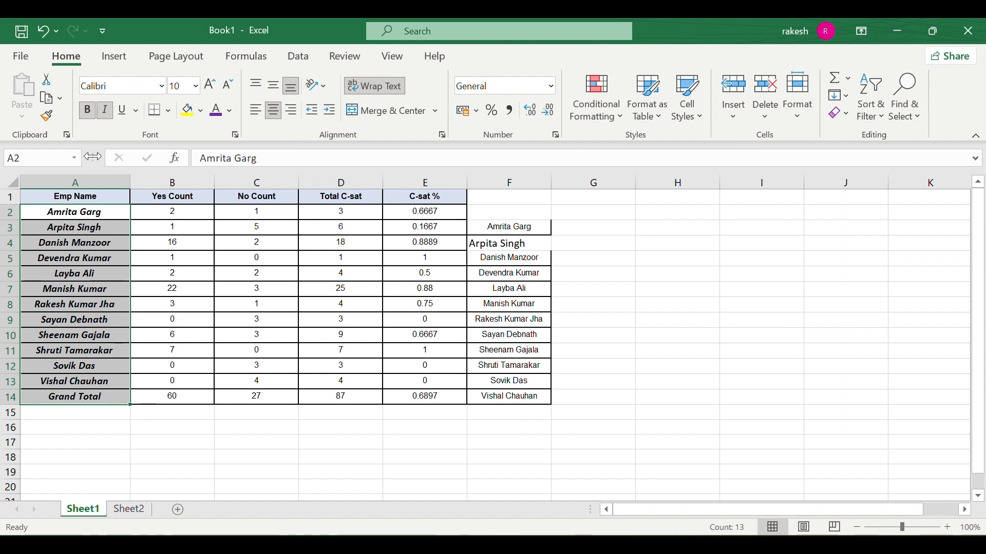
click(104, 108)
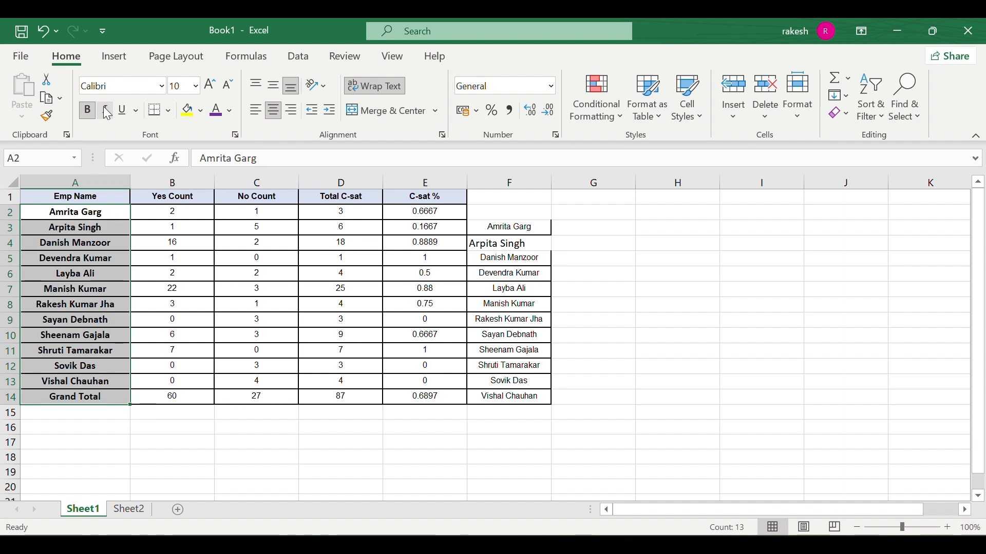
click(104, 107)
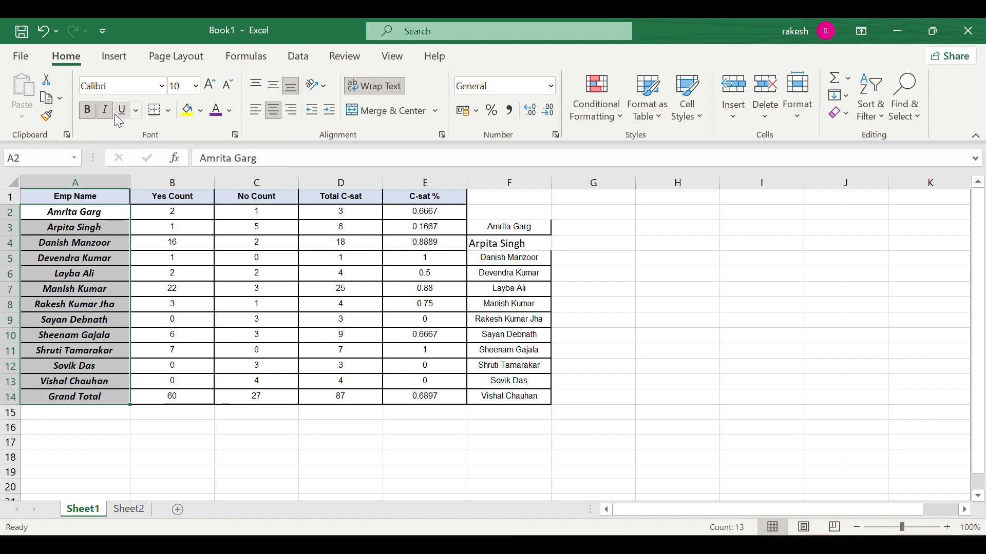
click(115, 114)
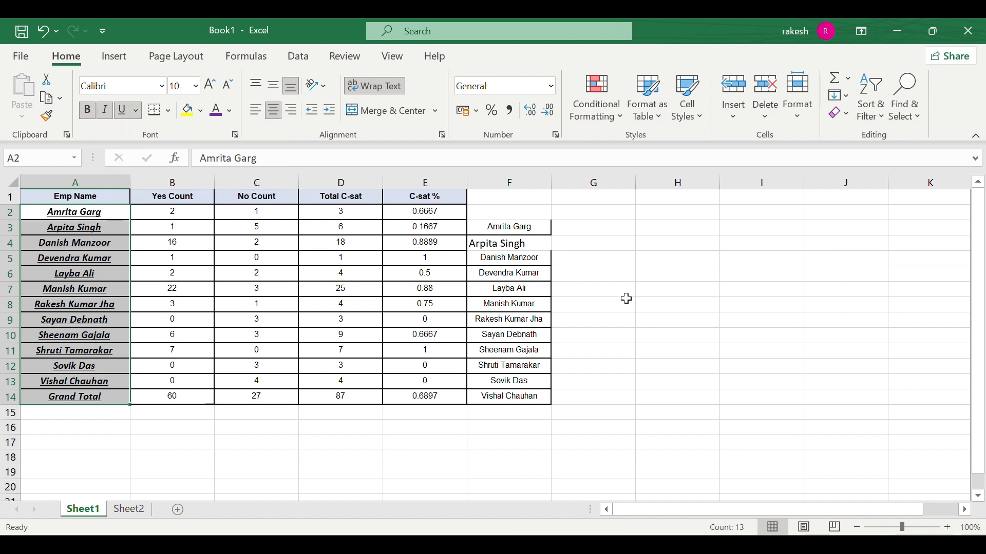
- Apply underline formatting to the empty cells G2:I2 and a double underline to the Emp Name header in A1
drag(584, 216, 750, 214)
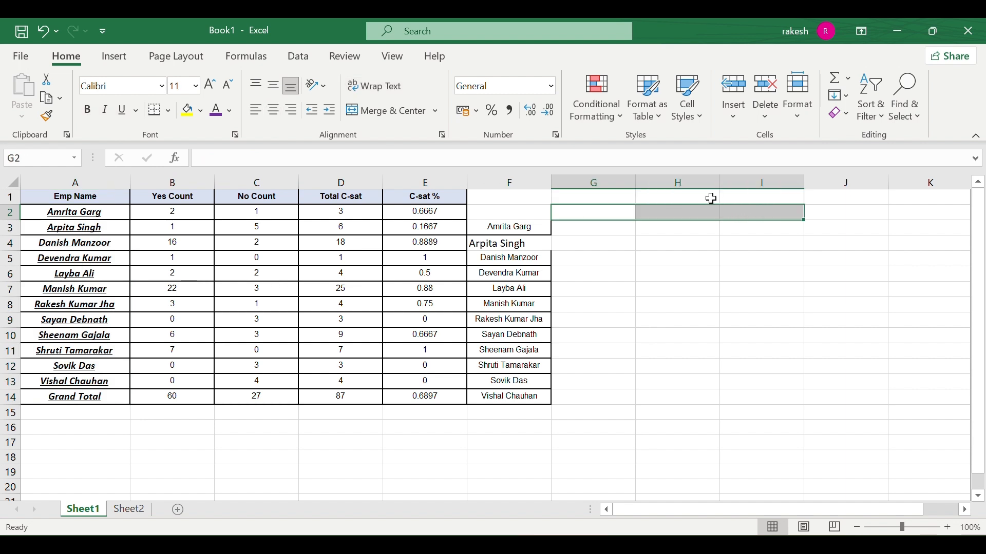
click(124, 111)
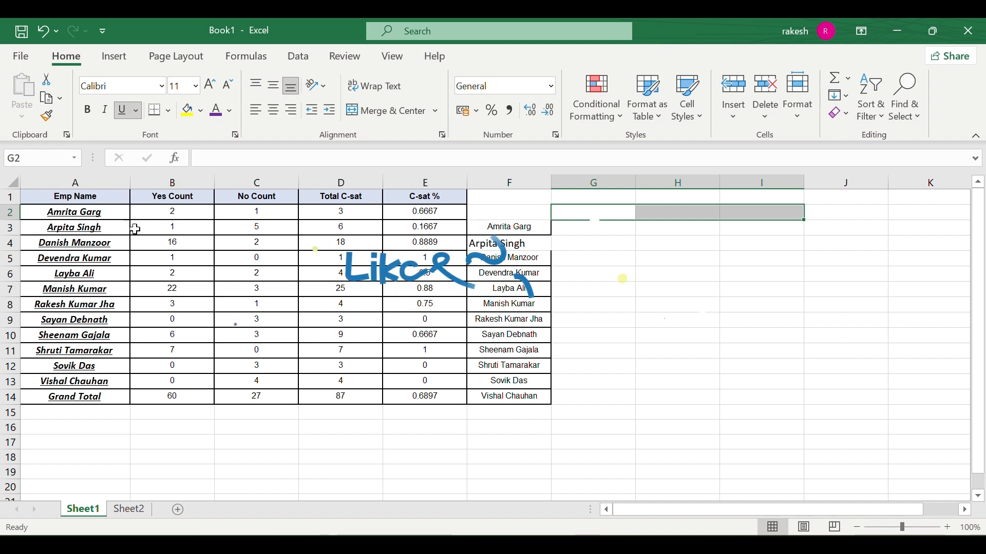
click(55, 200)
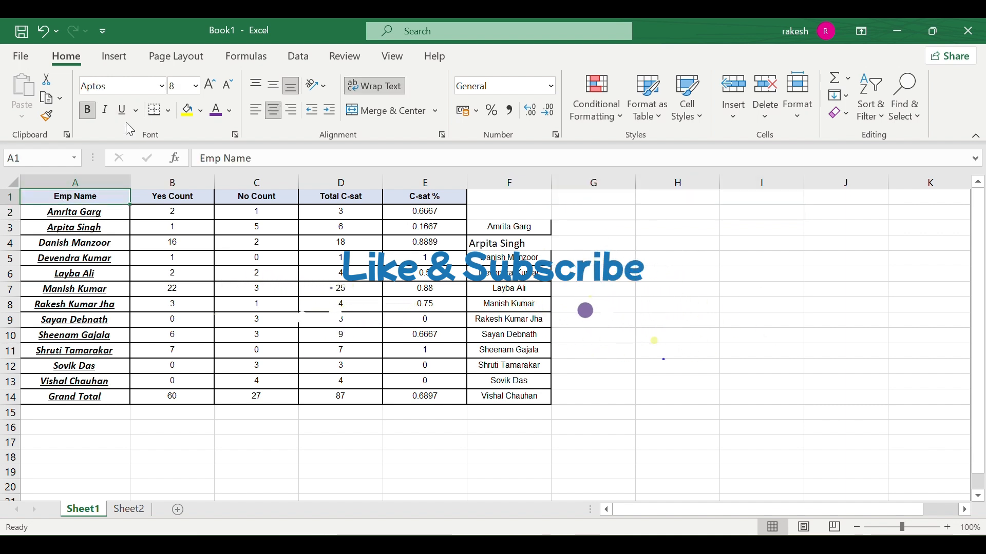
click(137, 110)
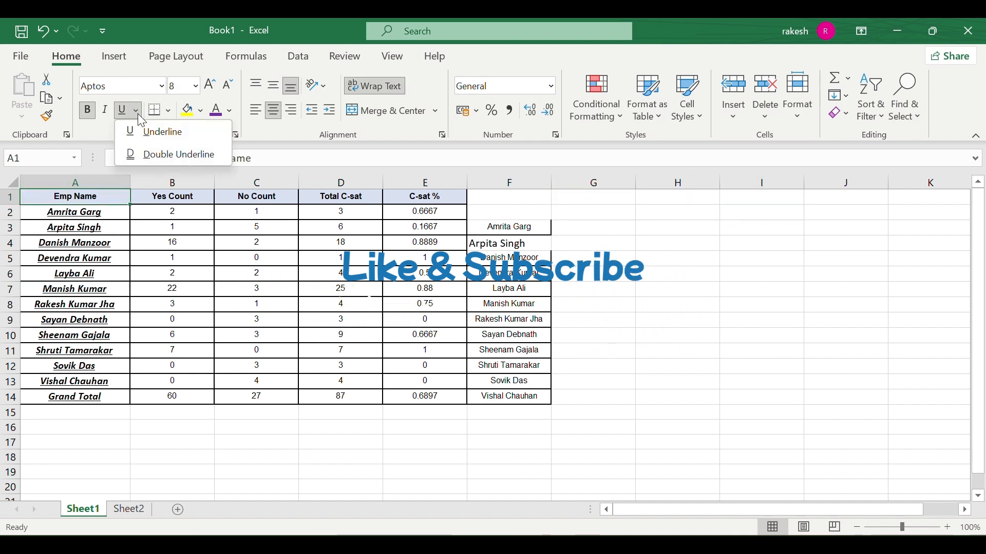
click(148, 155)
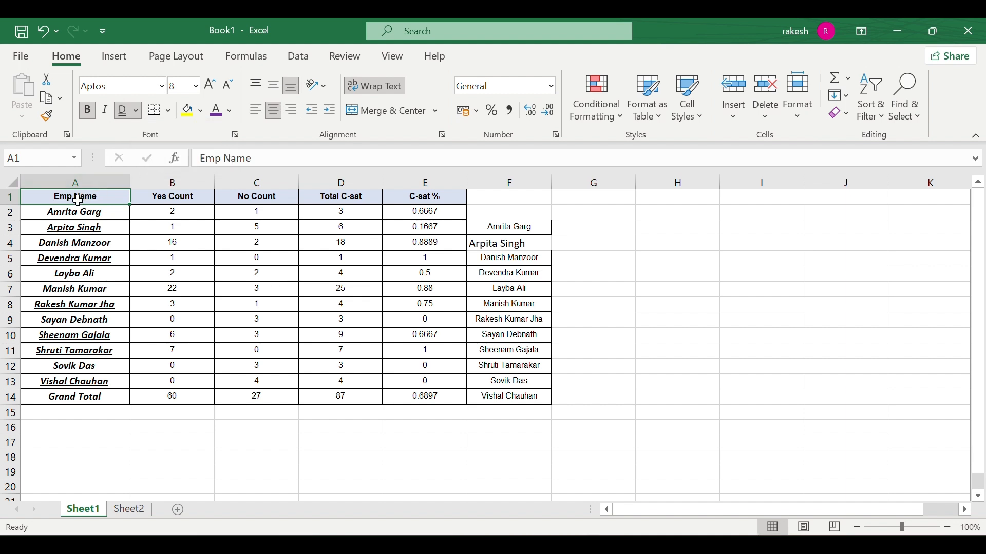
- Try a double underline on the Yes Count header in B1, then switch it to a single underline
click(204, 255)
click(205, 195)
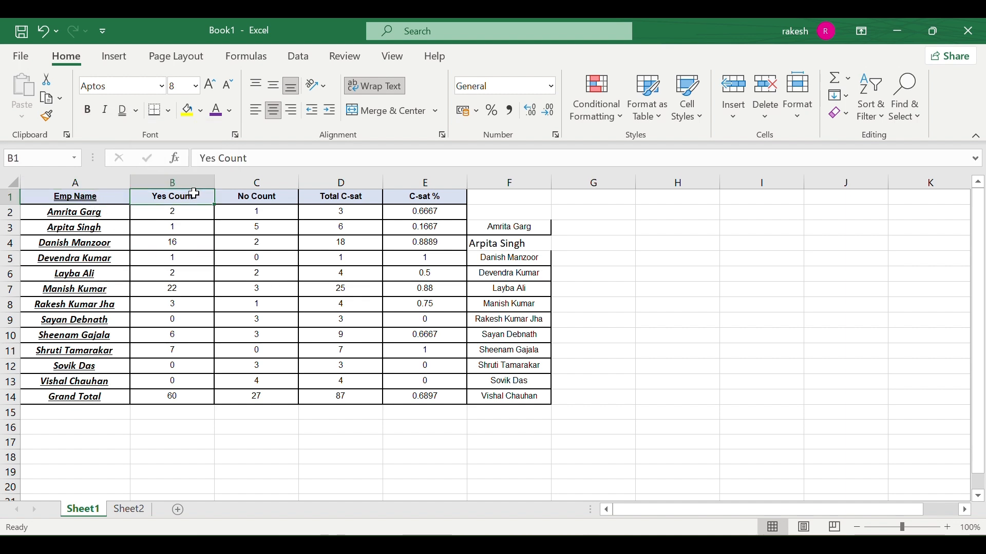
click(123, 110)
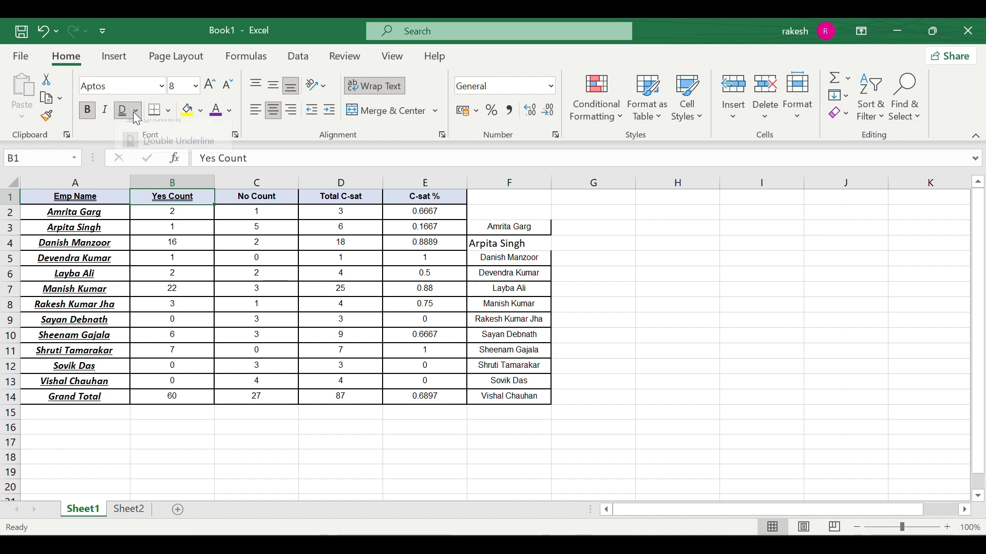
click(135, 111)
click(142, 131)
click(196, 324)
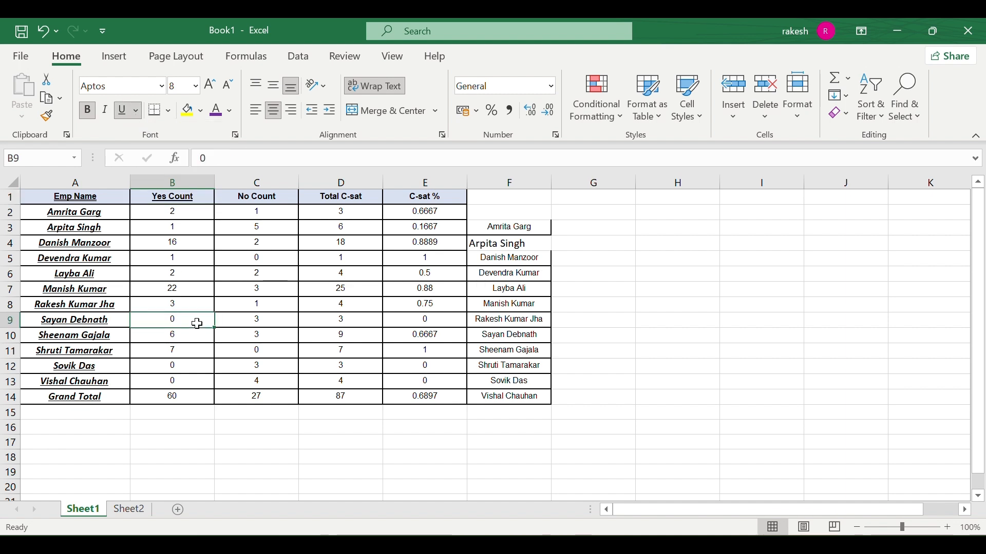
- Apply a top border to the Yes Count and No Count values in B2:C13
click(167, 111)
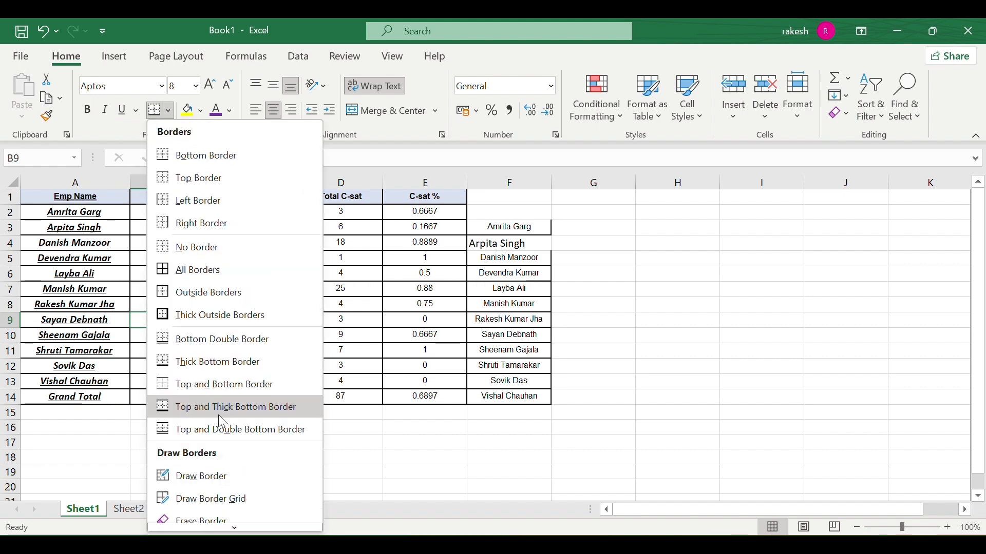
click(279, 383)
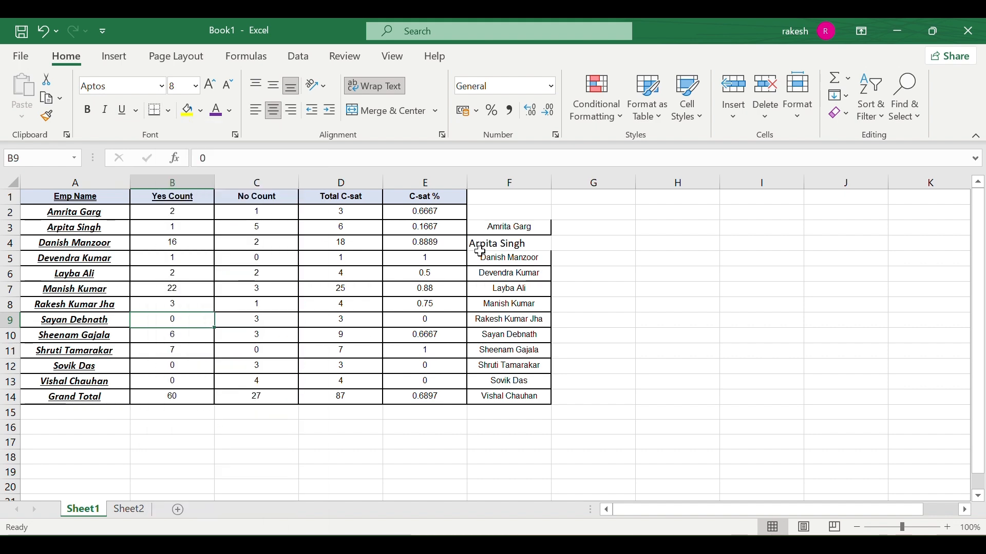
drag(166, 211, 293, 389)
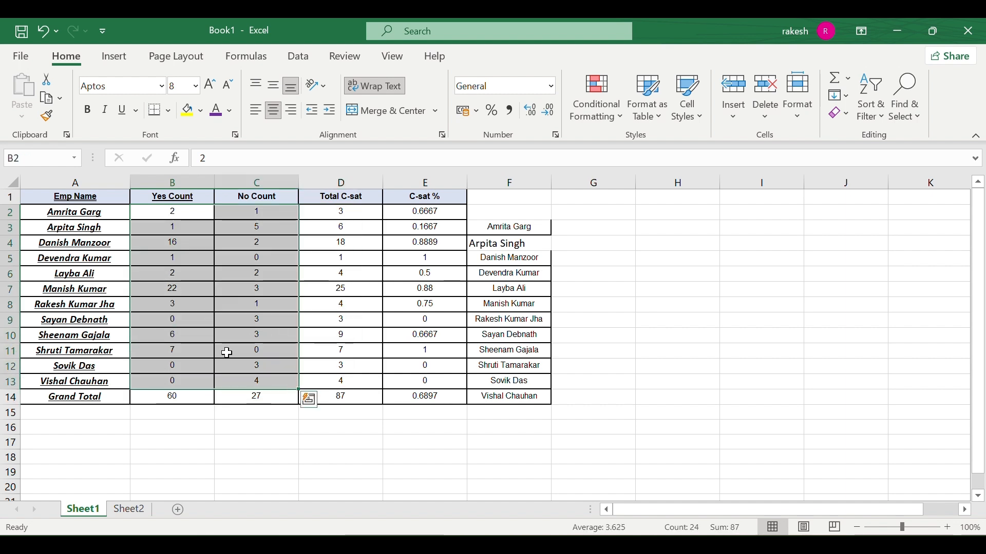
click(170, 109)
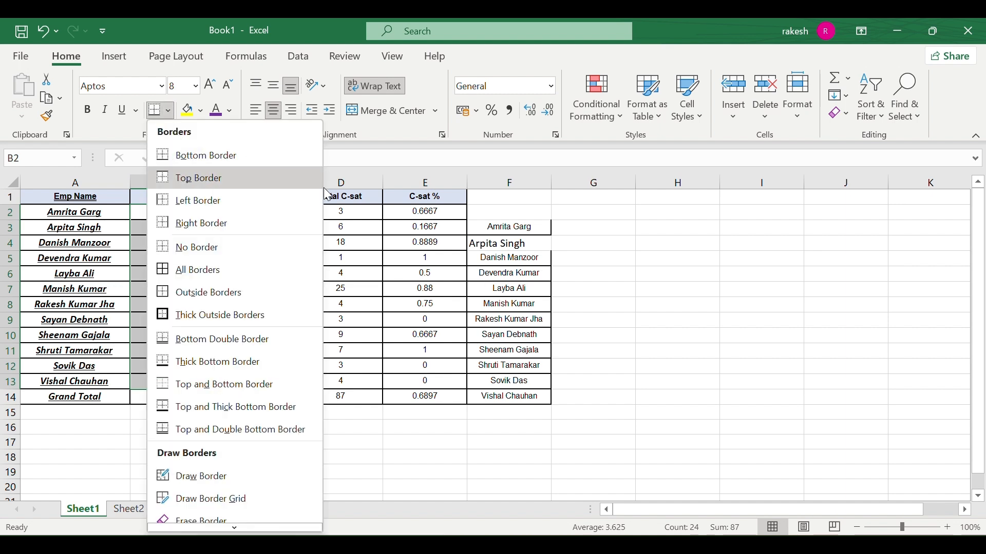
click(191, 178)
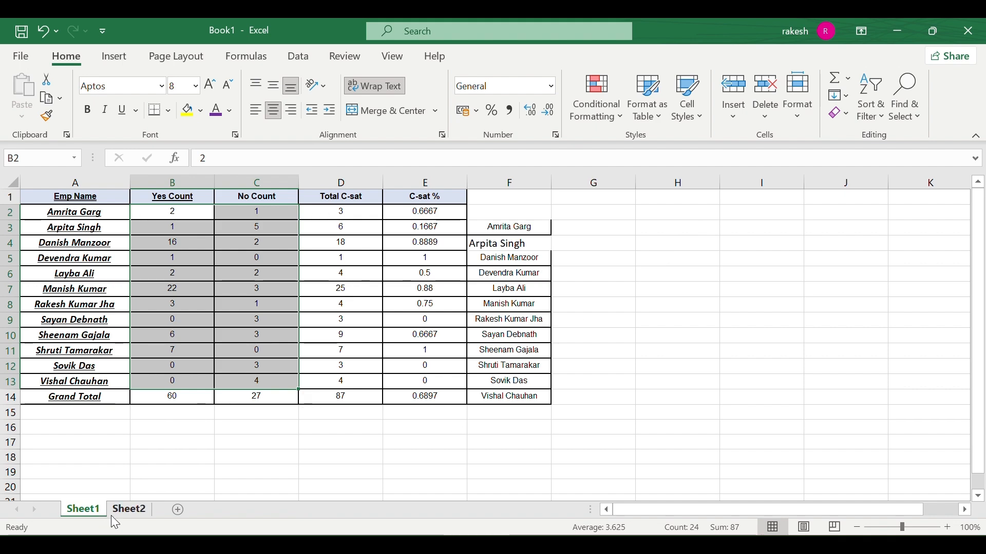
- Add a new worksheet after Sheet2 and give its cell C9 a bottom border
click(125, 509)
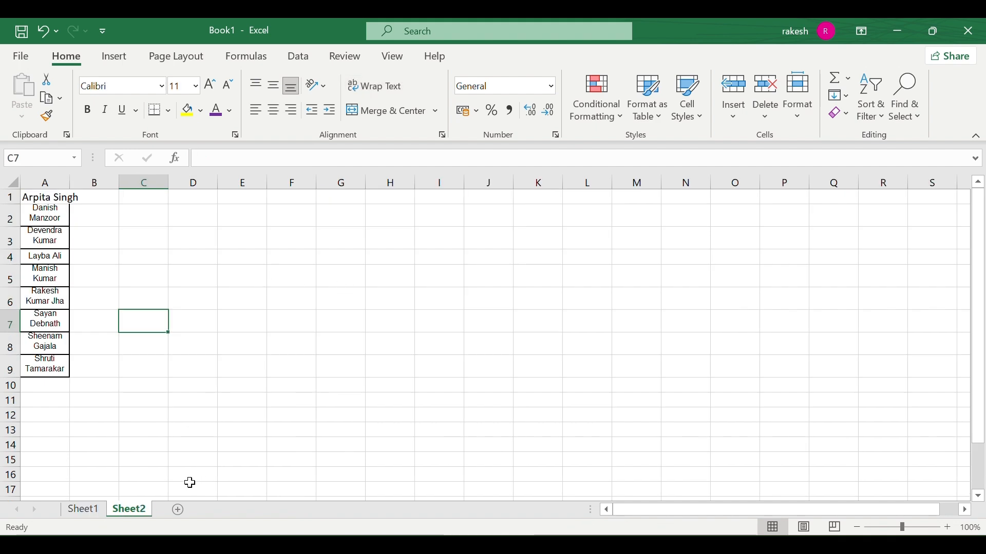
click(179, 509)
click(147, 313)
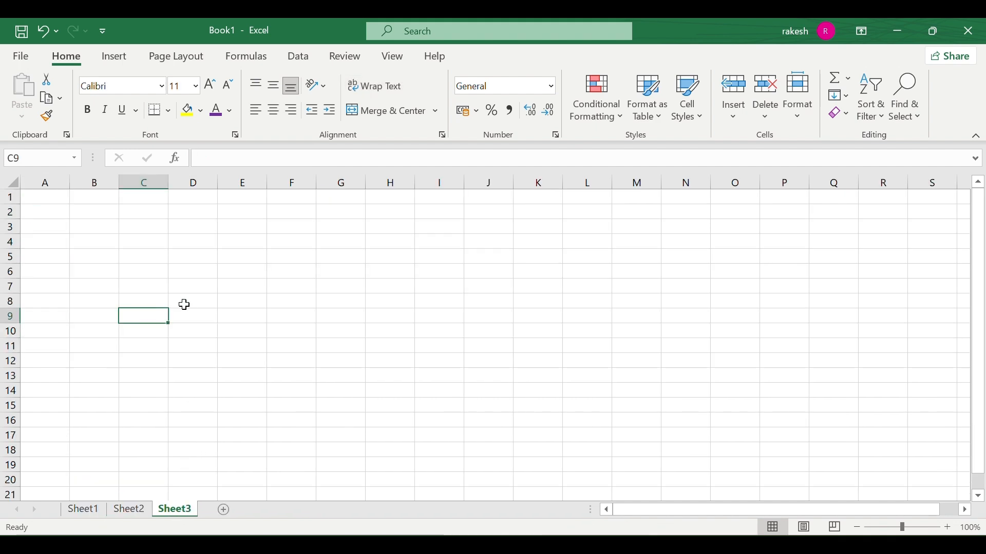
click(170, 111)
click(179, 154)
click(181, 277)
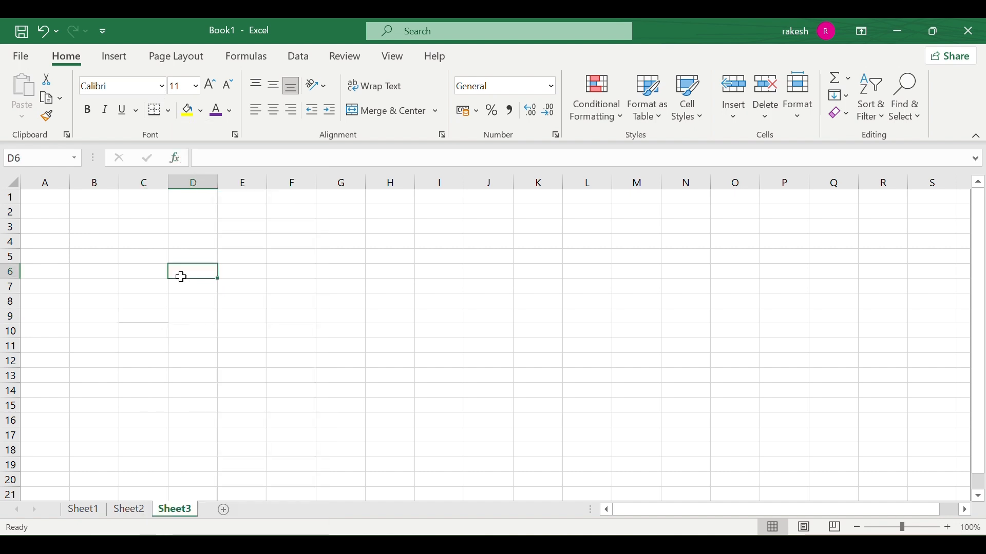
- Remove the border from cell C9 of the new worksheet with the No Border option
click(150, 321)
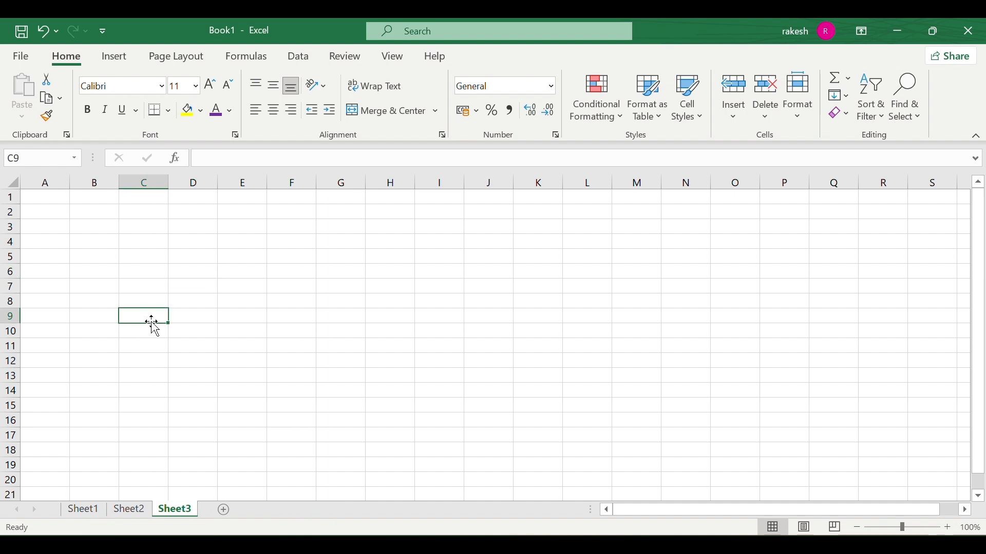
click(168, 111)
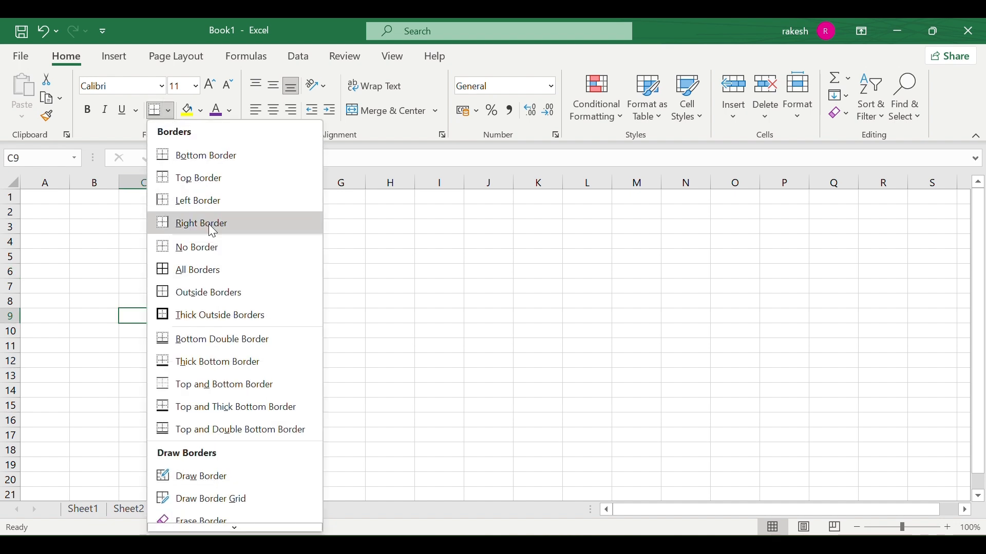
click(208, 250)
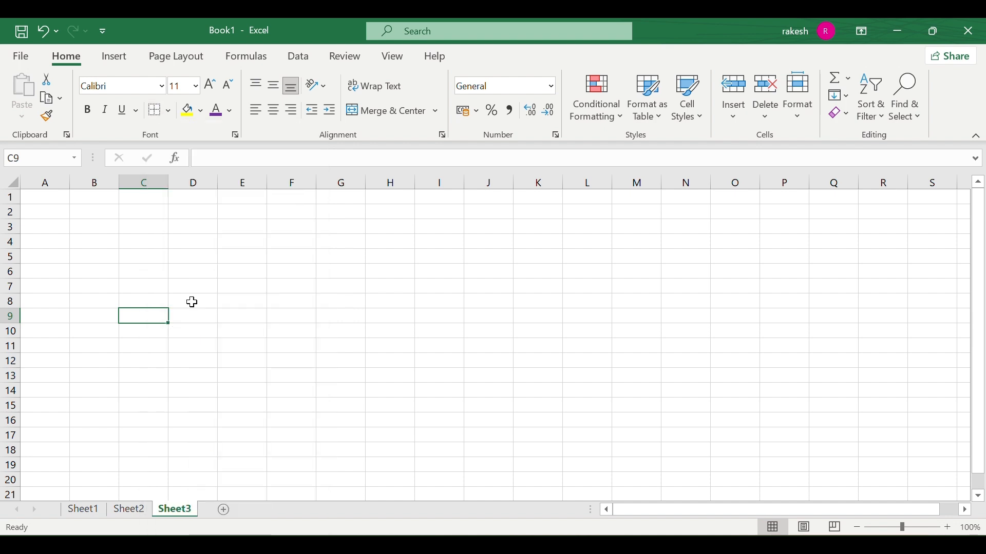
click(180, 343)
- Apply All Borders to cell C9 of the new worksheet
click(150, 317)
click(169, 111)
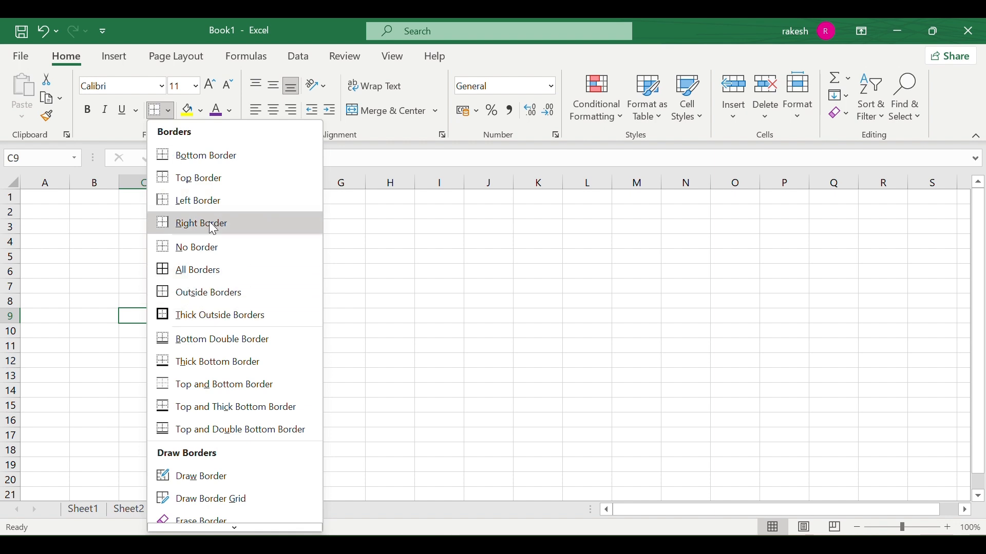
click(199, 275)
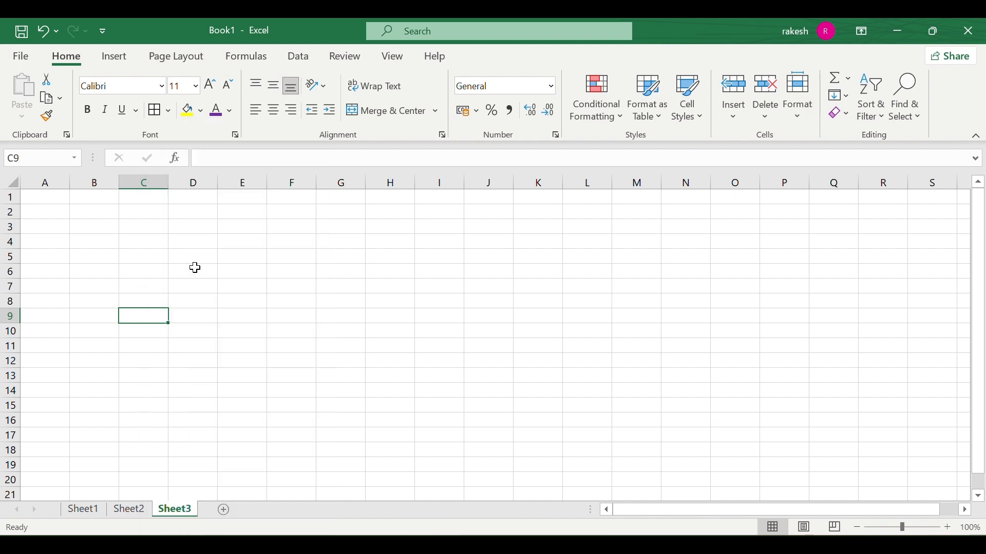
click(139, 389)
- Apply Thick Outside Borders to cell C10 of Sheet3
click(157, 327)
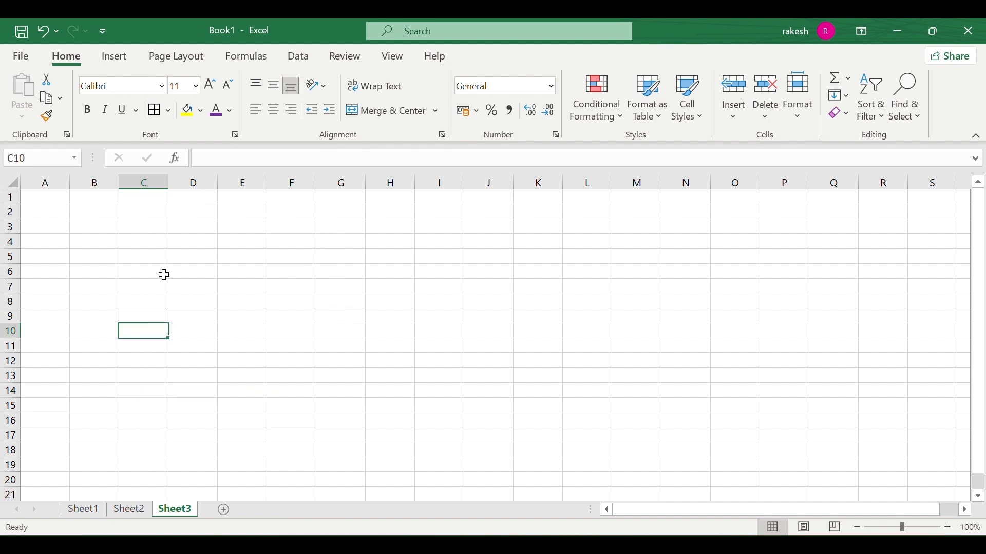
click(172, 113)
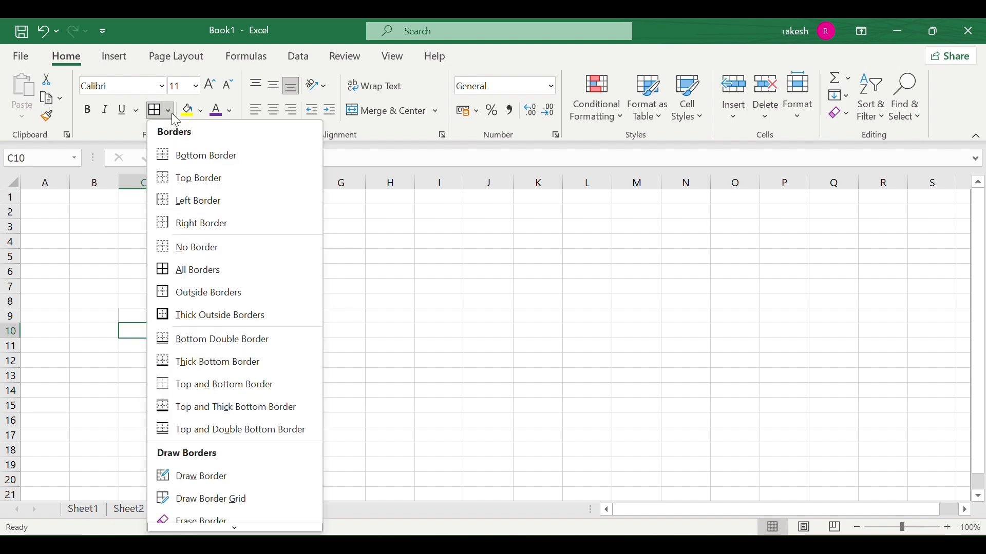
click(261, 313)
click(214, 348)
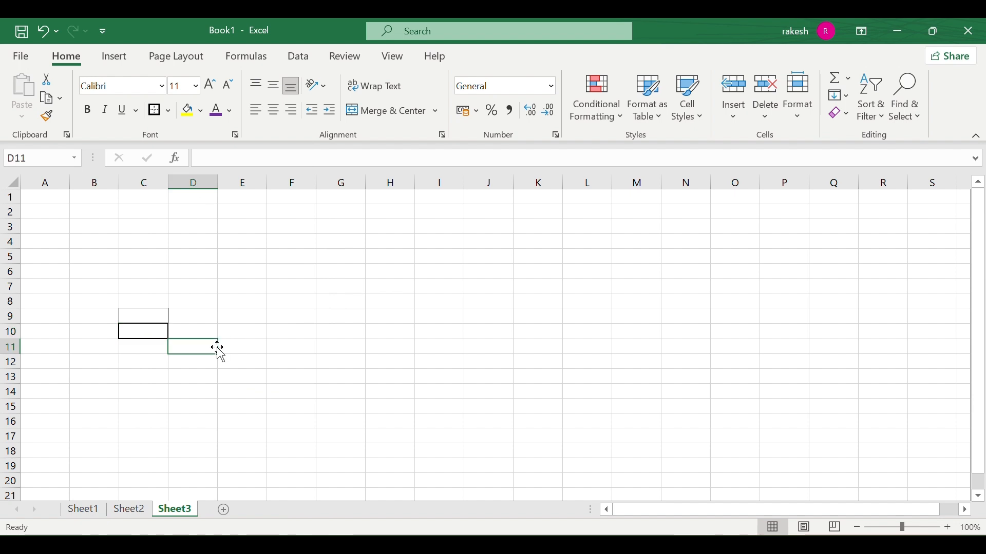
- Apply a Bottom Double Border to cell C10
click(137, 336)
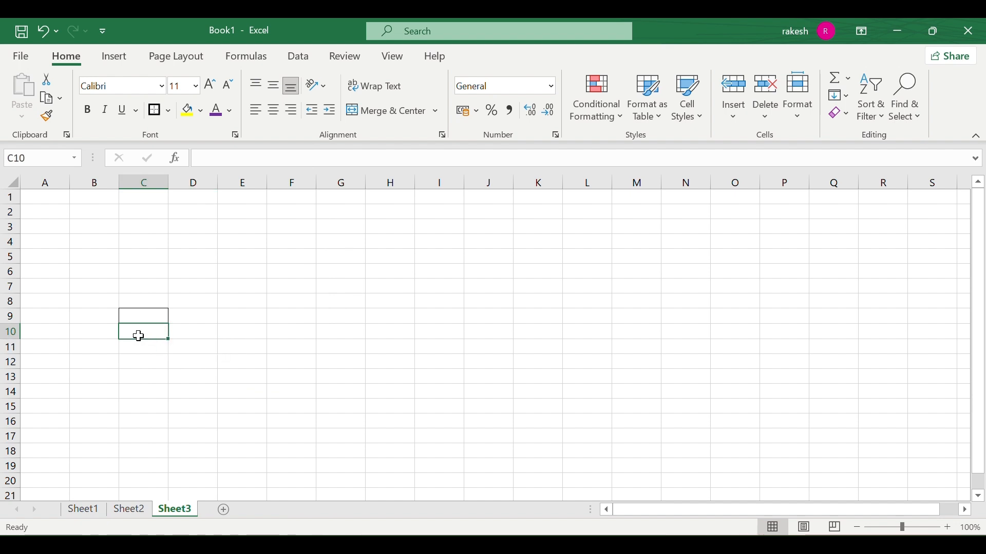
click(169, 111)
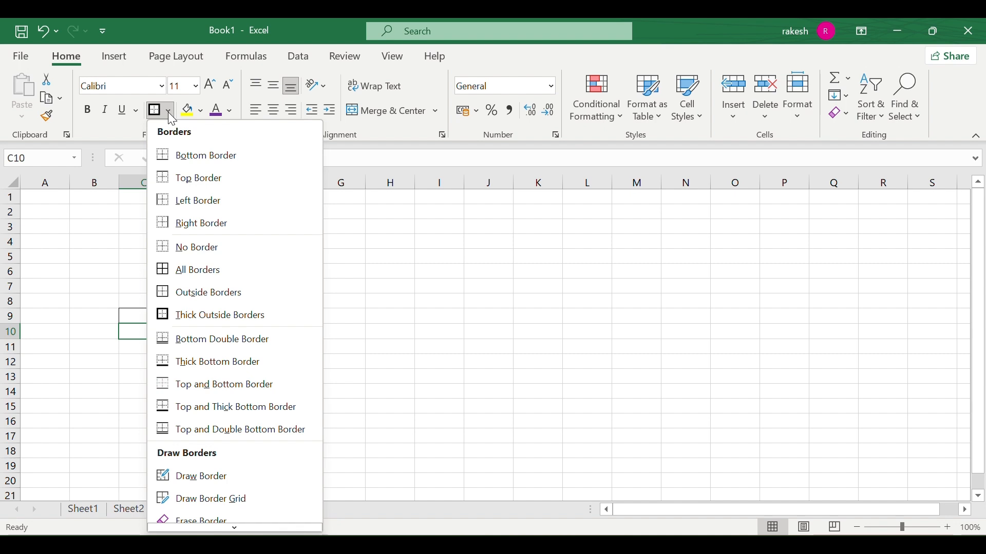
click(249, 341)
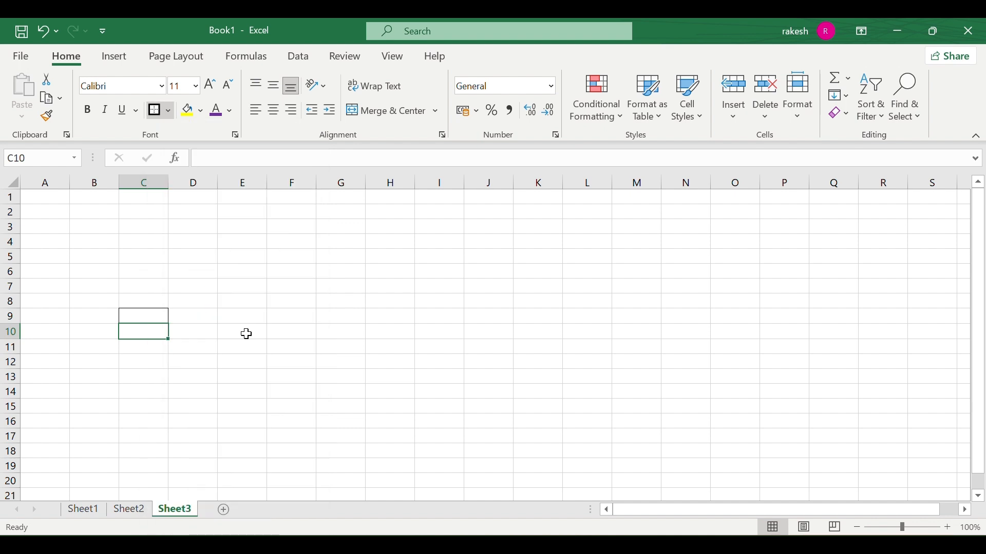
click(139, 374)
click(146, 333)
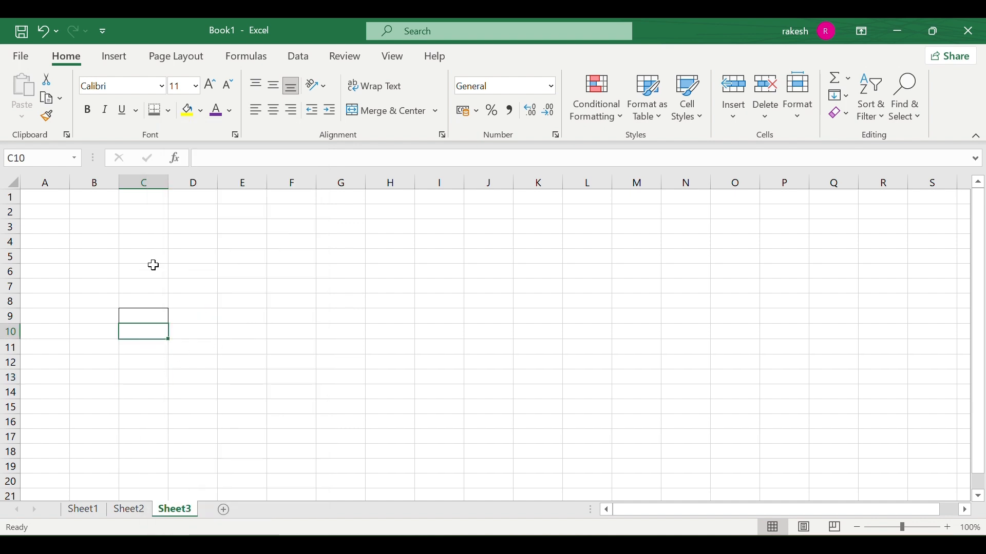
- Use Draw Border to outline cell F6, then draw lines along the top of G6:H6 and the left edge of H6
click(171, 111)
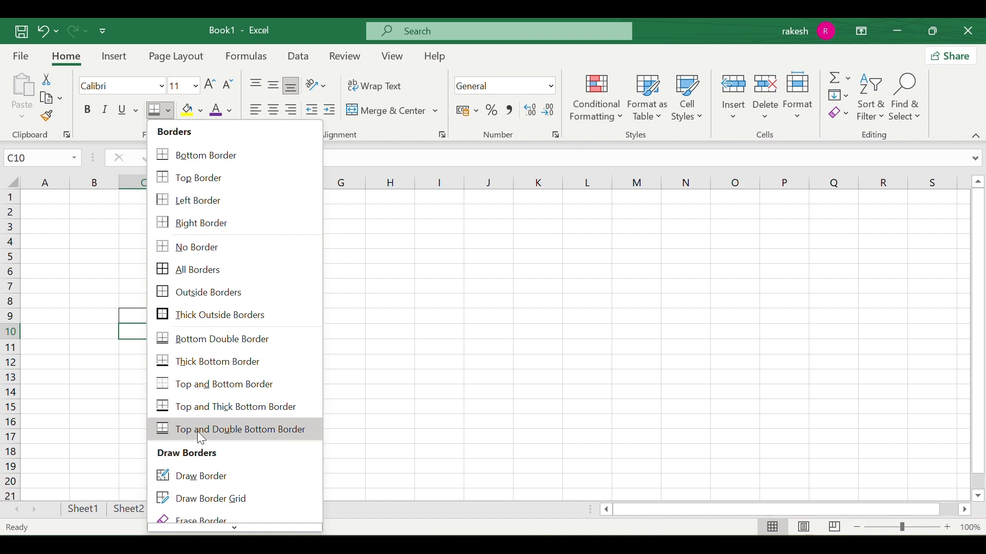
scroll(226, 359, down, 2)
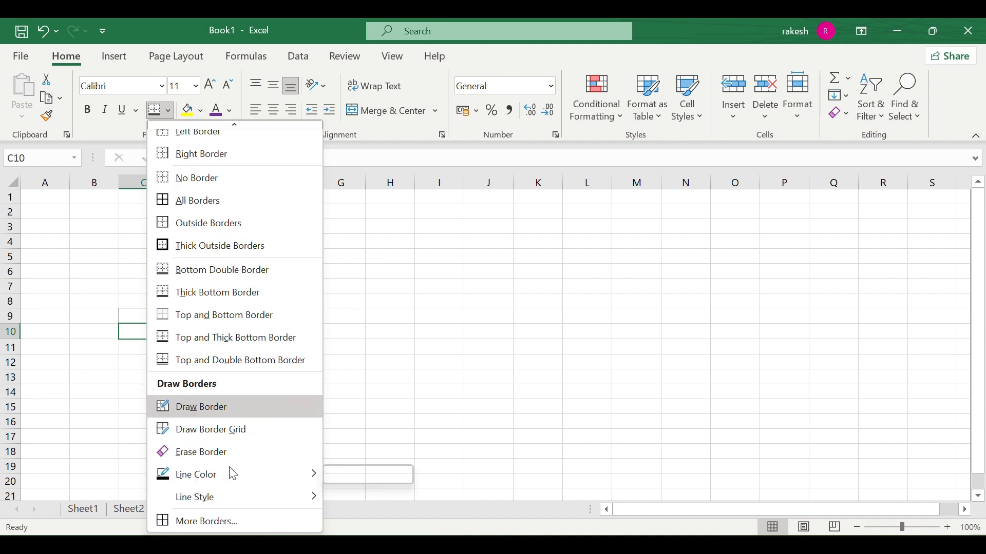
click(191, 410)
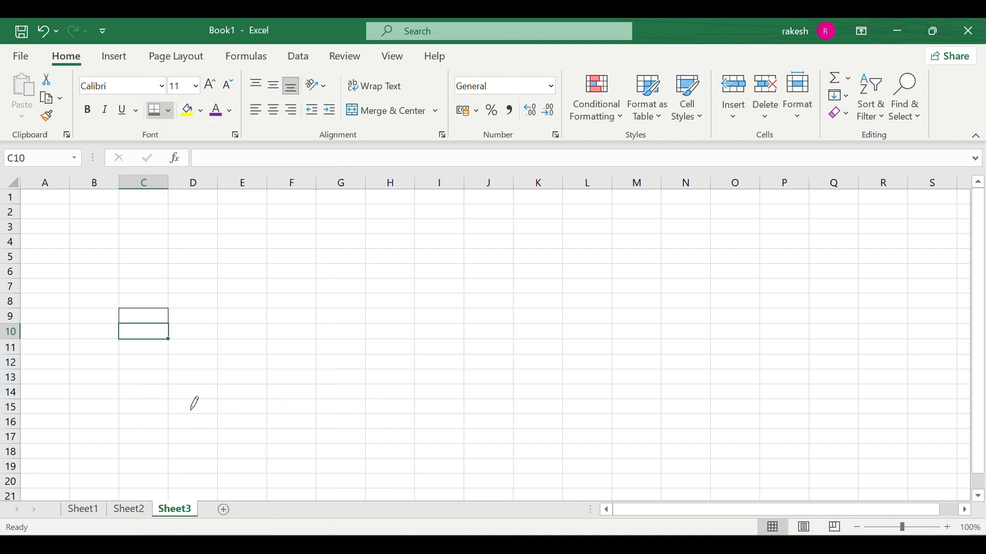
click(303, 266)
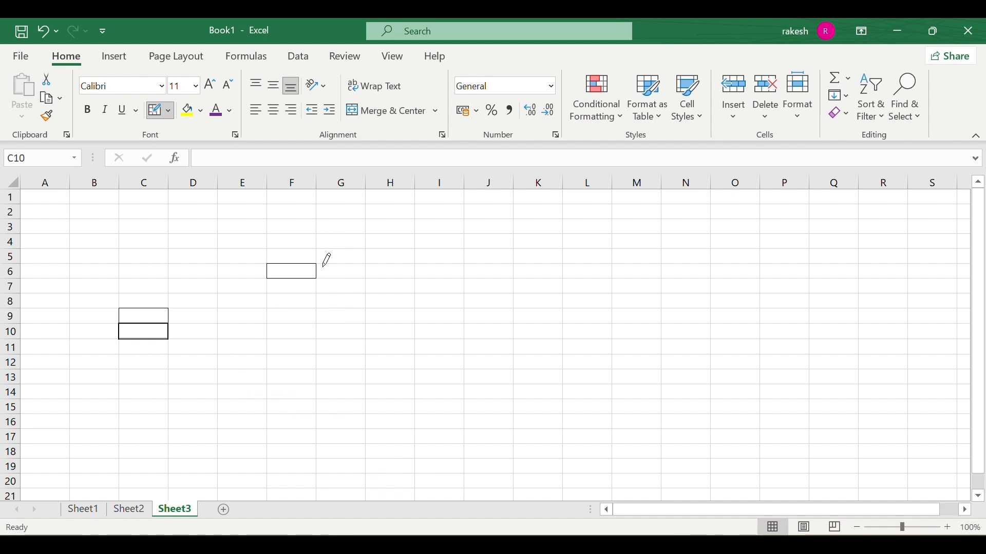
drag(331, 263, 356, 264)
click(367, 271)
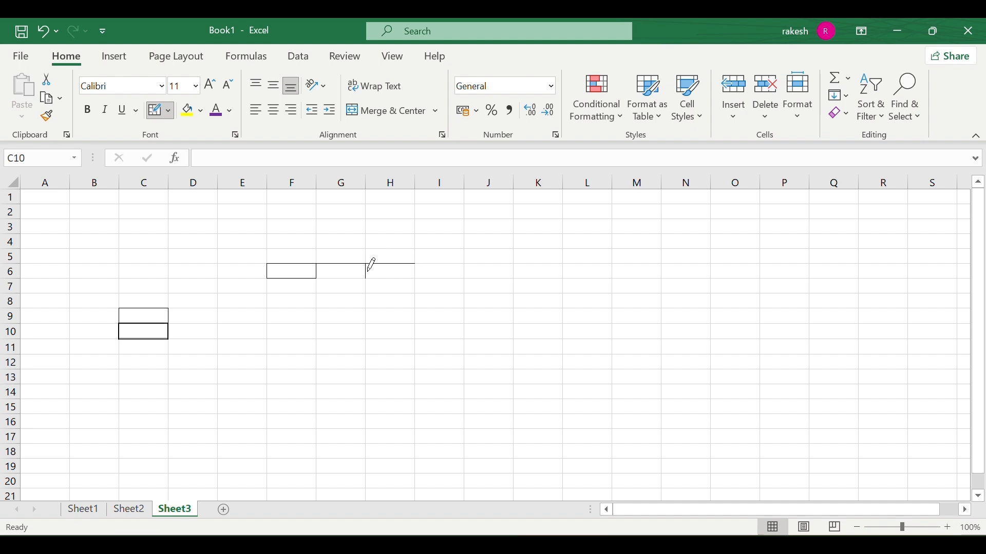
- Draw a full border grid over the range F8:G15 with Draw Border Grid
click(169, 111)
scroll(195, 406, down, 2)
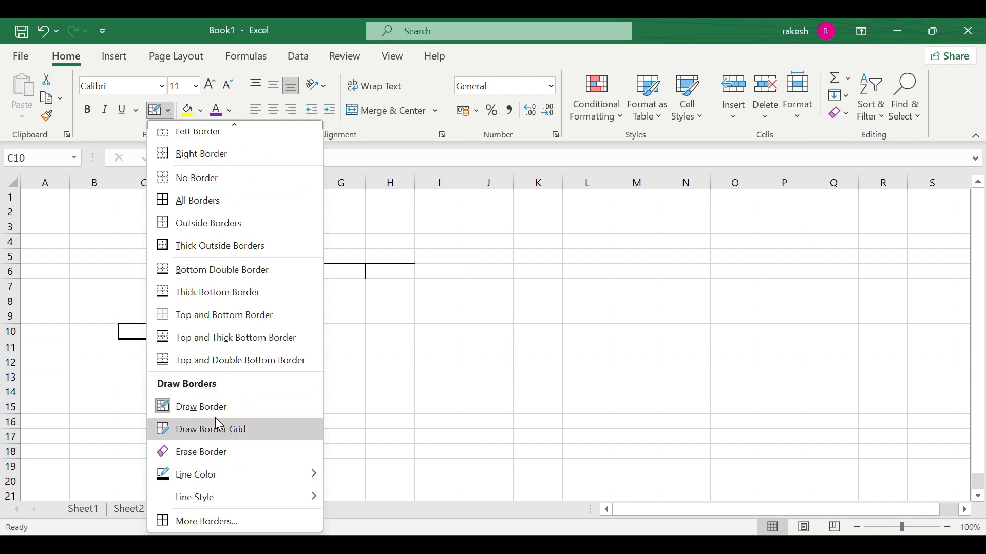
click(208, 431)
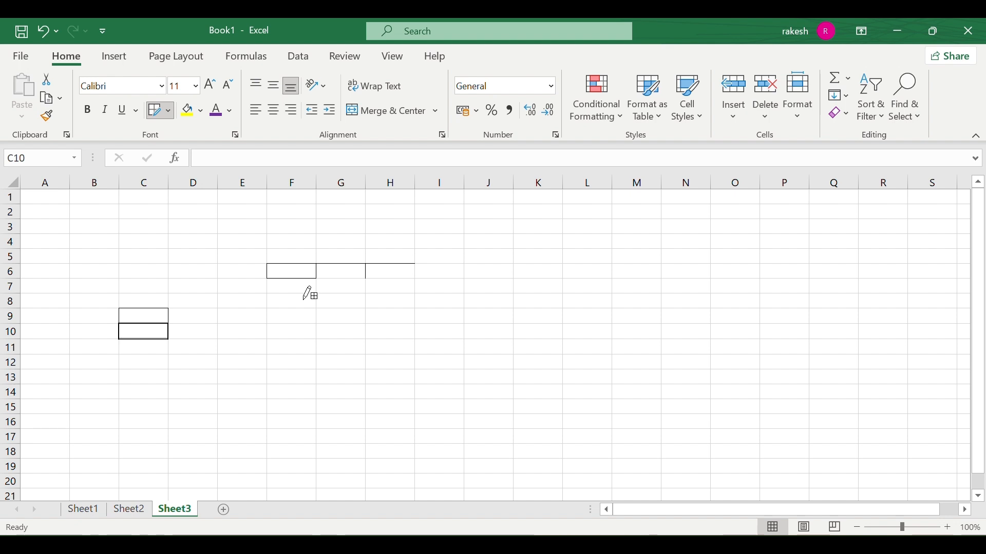
mouse_move(304, 299)
mouse_down()
mouse_move(355, 339)
mouse_move(356, 401)
mouse_up()
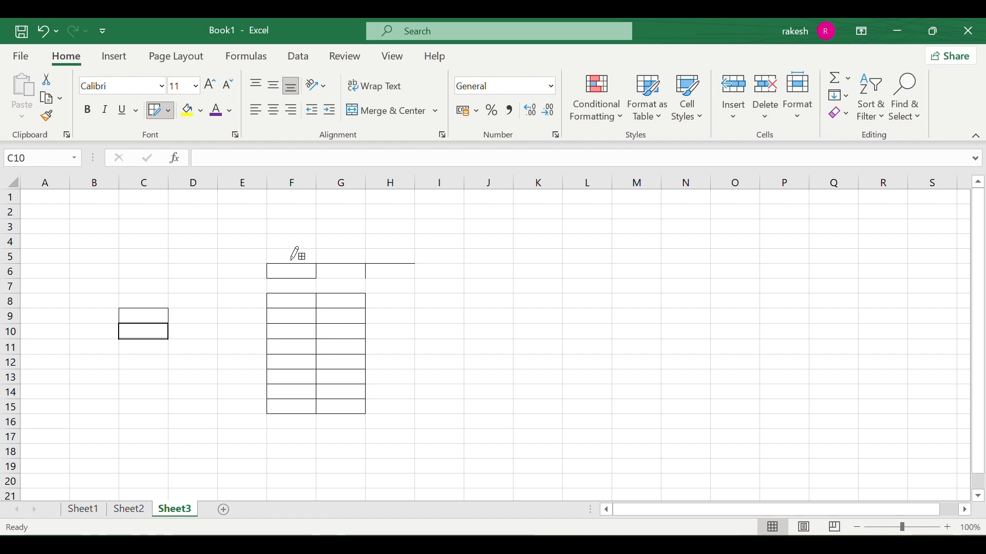
- Erase all borders from the sheet with Erase Border, covering C9:C10, F6:H6 and the grid in F8:G15
click(168, 110)
scroll(215, 287, down, 2)
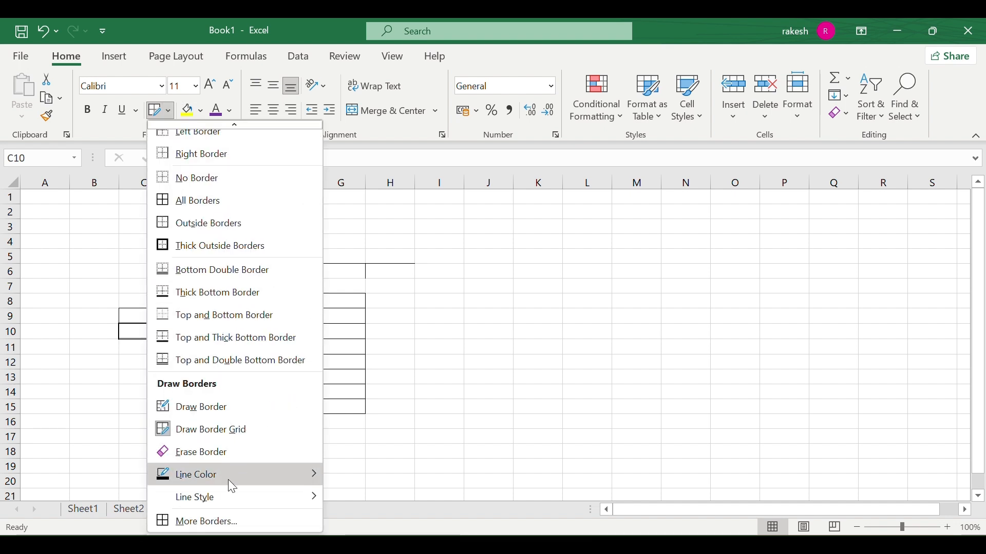
click(214, 451)
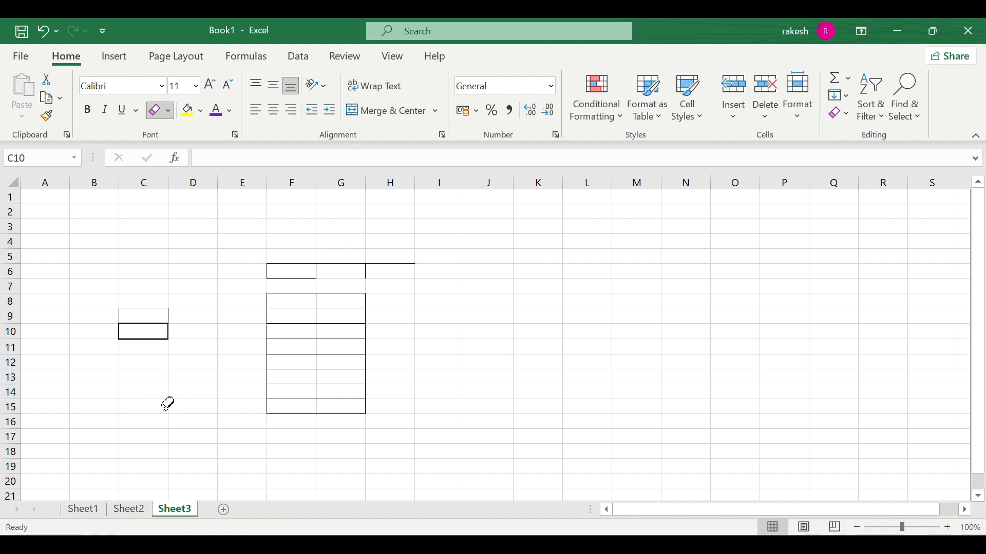
drag(103, 291, 205, 421)
mouse_move(341, 308)
mouse_down()
mouse_move(271, 412)
mouse_move(420, 388)
mouse_up()
click(280, 264)
click(282, 263)
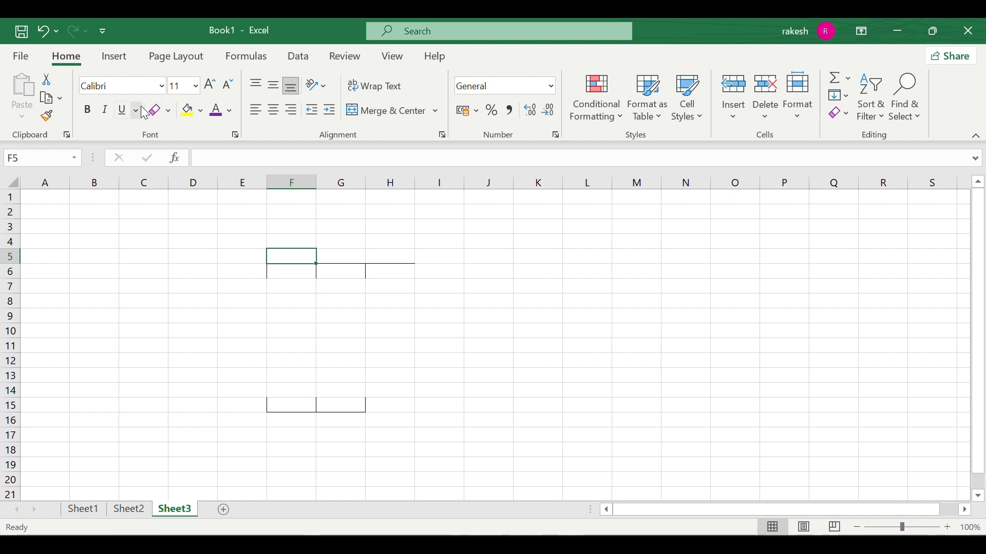
click(157, 110)
mouse_move(268, 262)
mouse_down()
mouse_move(464, 407)
mouse_move(448, 436)
mouse_up()
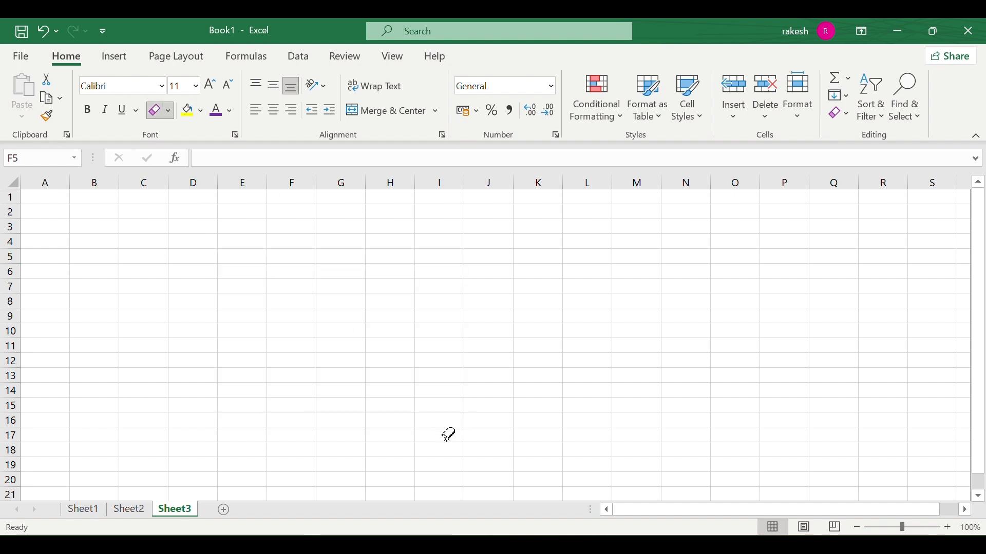
- Set the border line color to a dark gold theme color and apply Thick Outside Borders to cell F5
click(171, 112)
scroll(220, 360, down, 3)
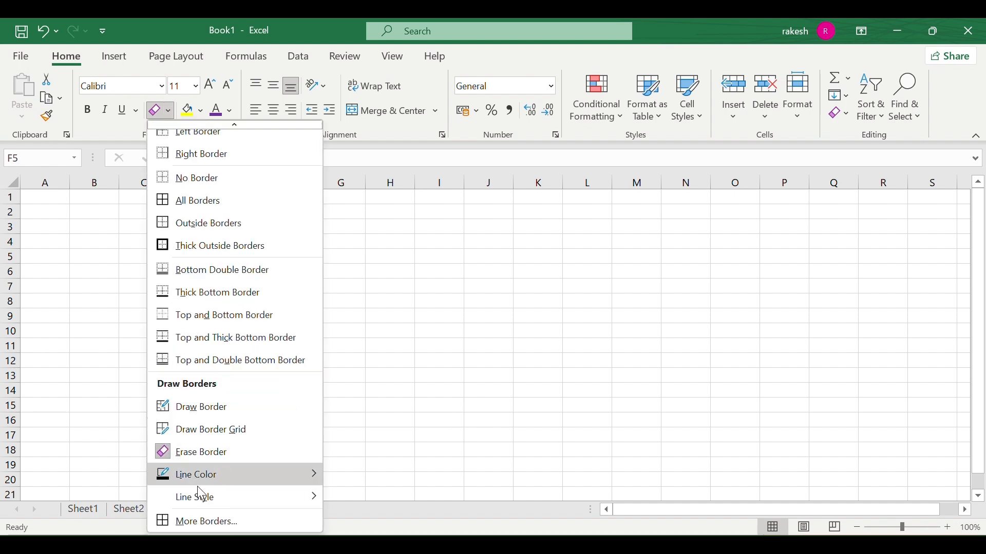
mouse_move(228, 470)
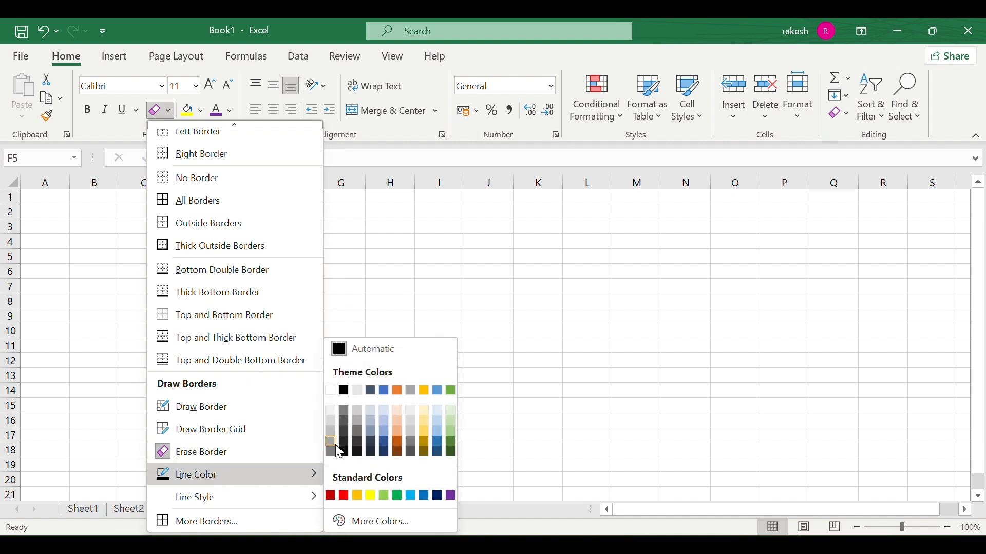
click(430, 440)
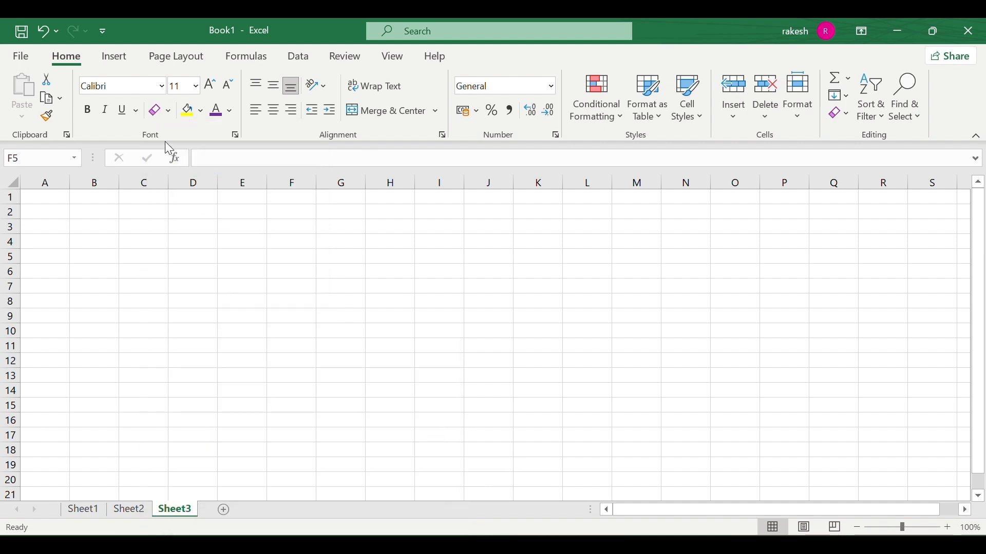
click(168, 111)
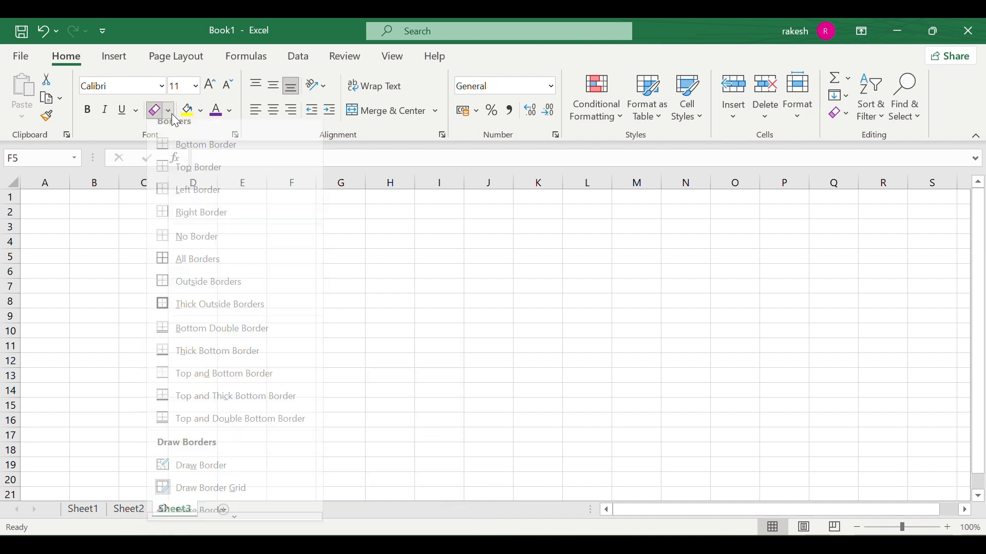
click(216, 314)
click(302, 293)
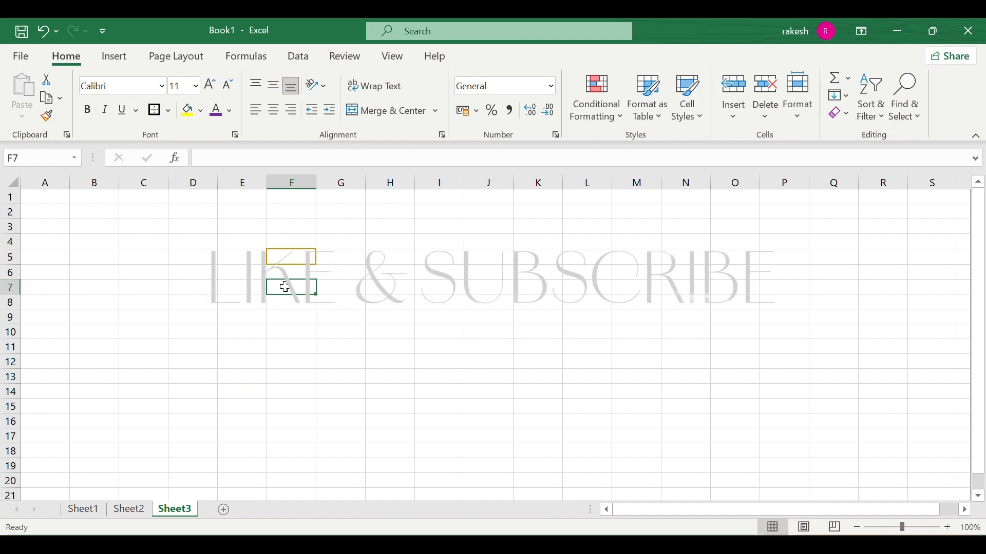
scroll(286, 269, up, 4)
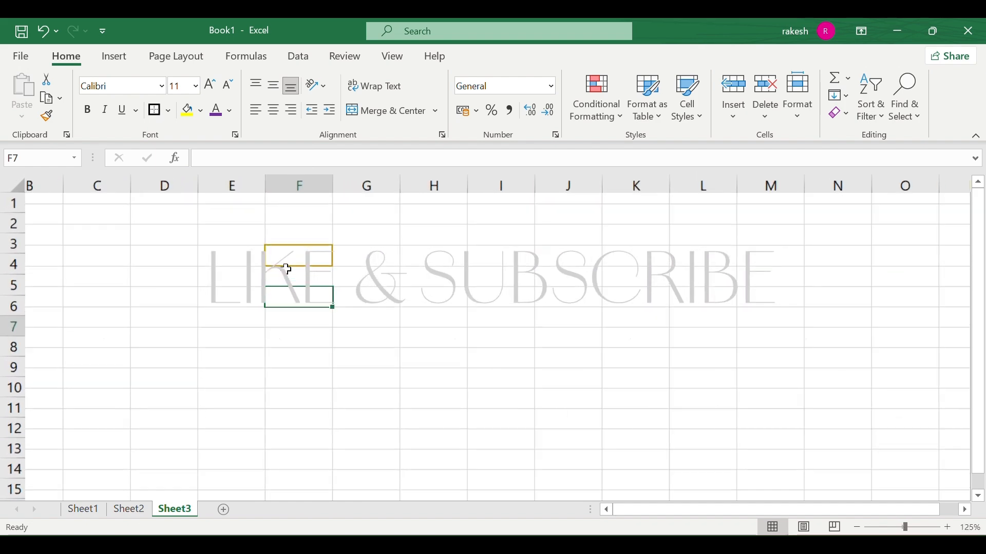
scroll(286, 269, down, 6)
scroll(285, 269, down, 3)
scroll(286, 269, up, 3)
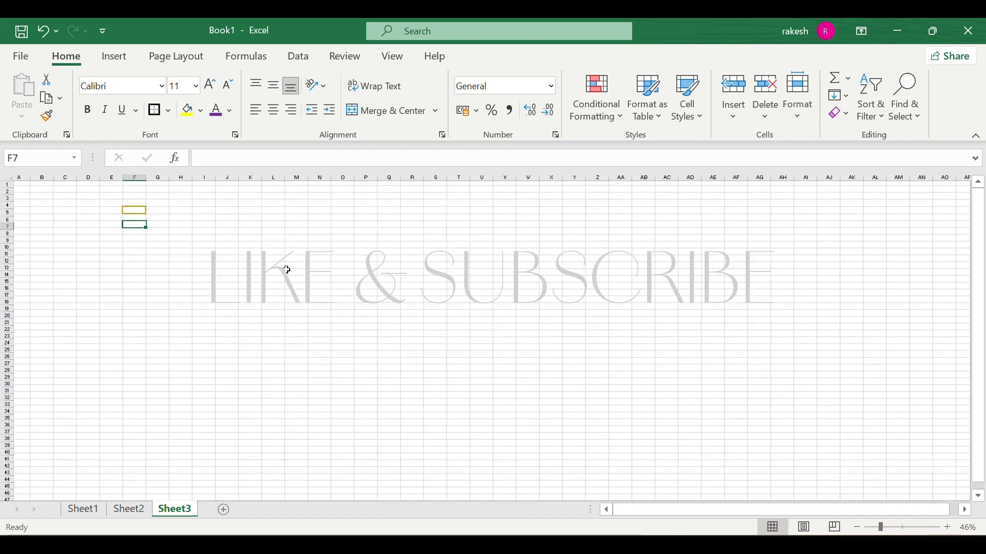
- Choose a dash-dot line style and draw it along the bottom edges of F5:F8 and the left edge of H4:H8
scroll(119, 217, up, 8)
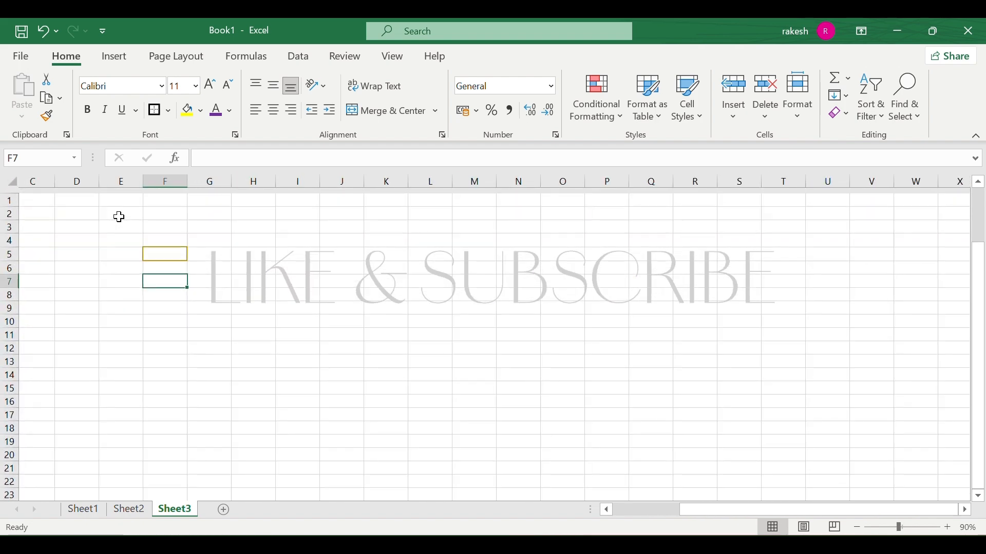
click(230, 283)
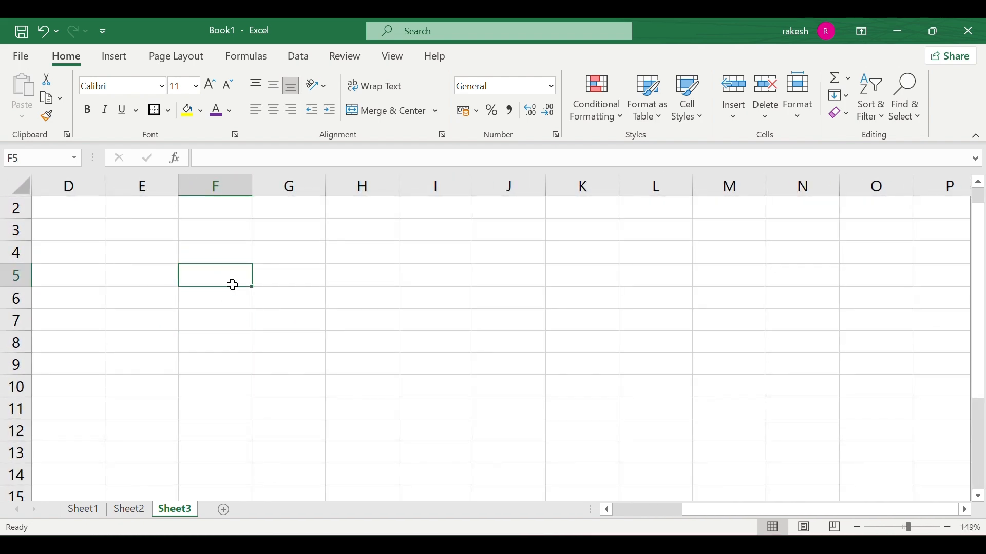
click(172, 110)
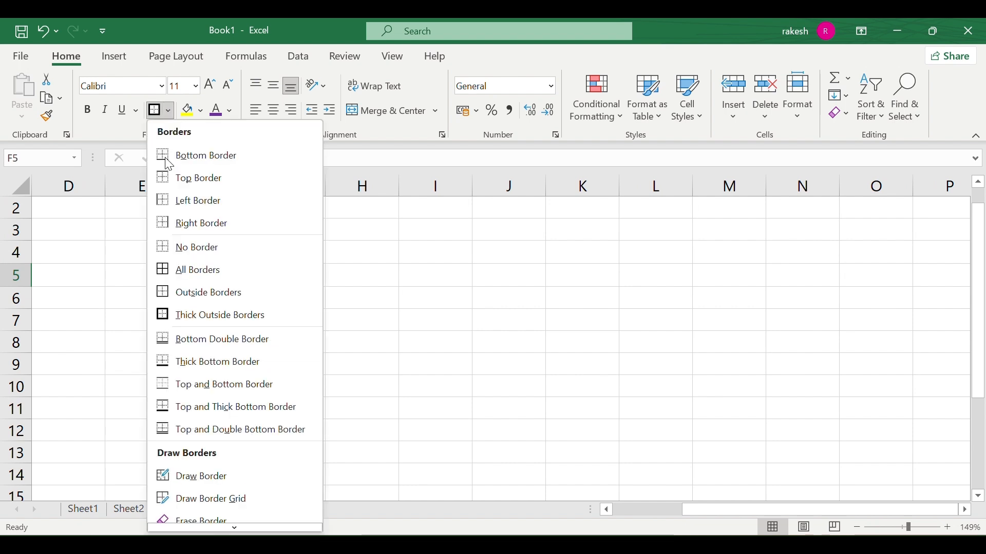
scroll(195, 348, down, 1)
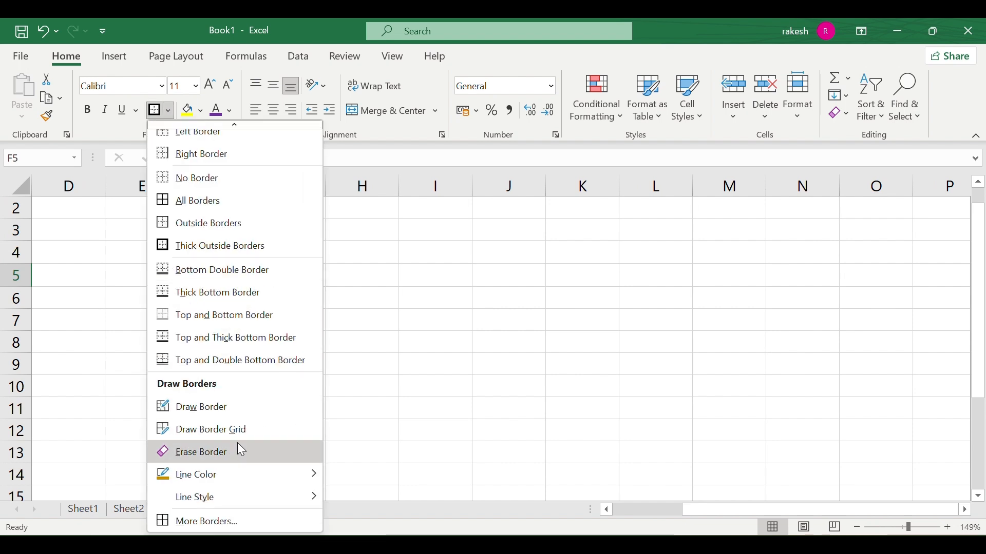
mouse_move(223, 496)
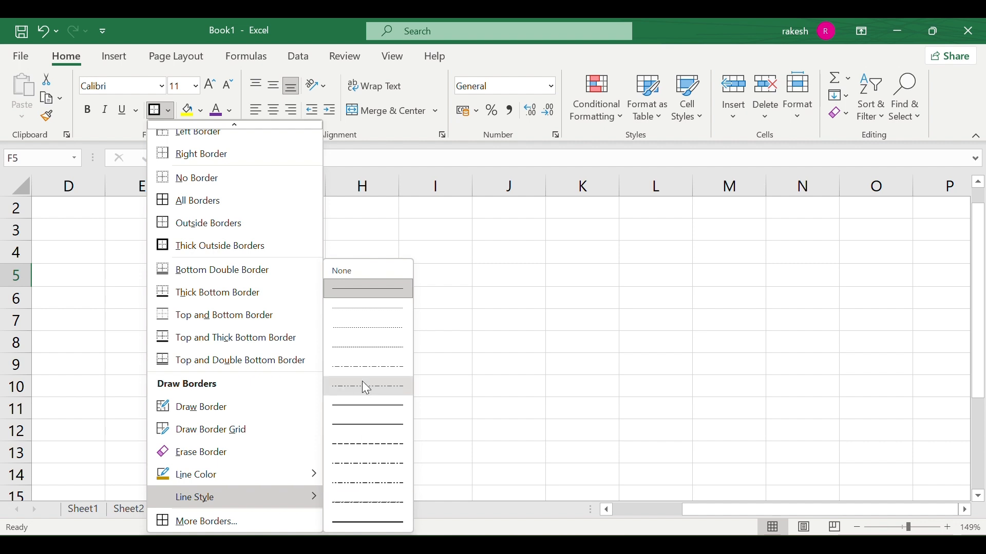
click(377, 494)
click(218, 287)
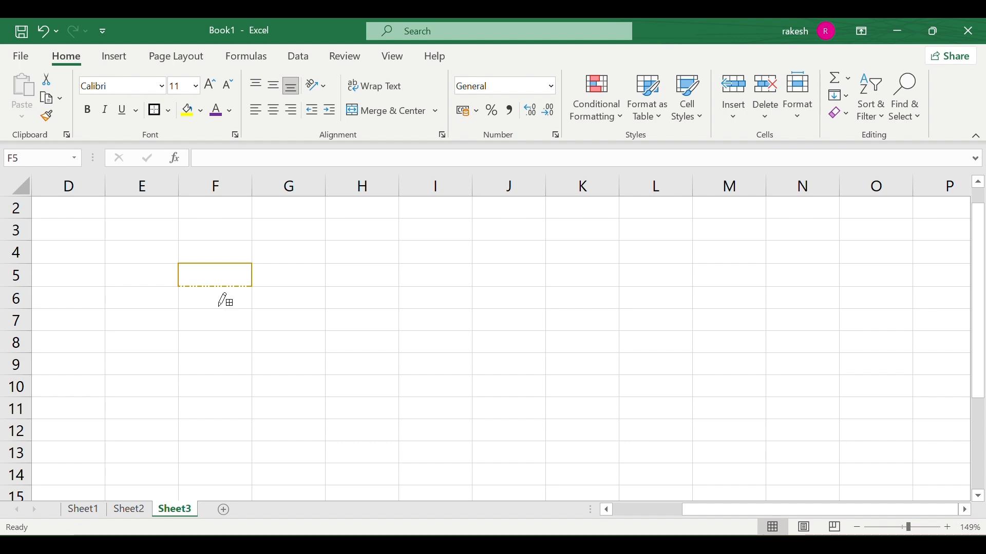
click(221, 309)
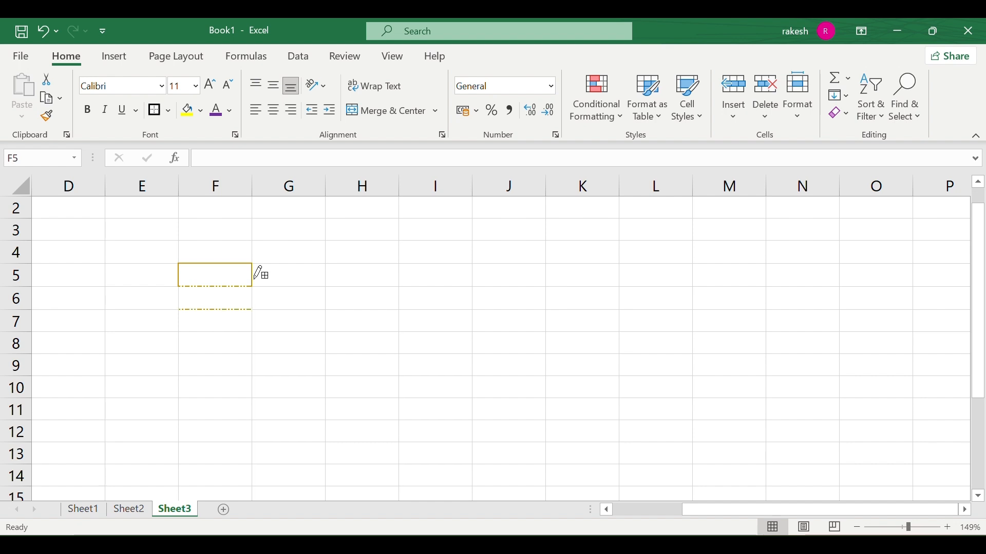
click(225, 332)
click(233, 355)
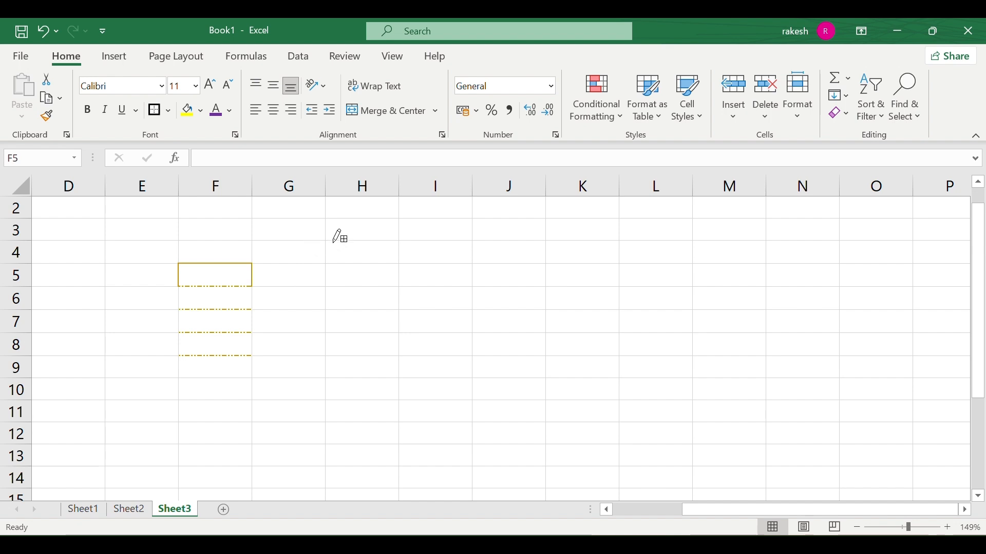
drag(335, 243, 329, 354)
- Open the full border settings for cell F5 and toggle its top, bottom, left and rising diagonal borders
click(165, 111)
scroll(212, 367, down, 1)
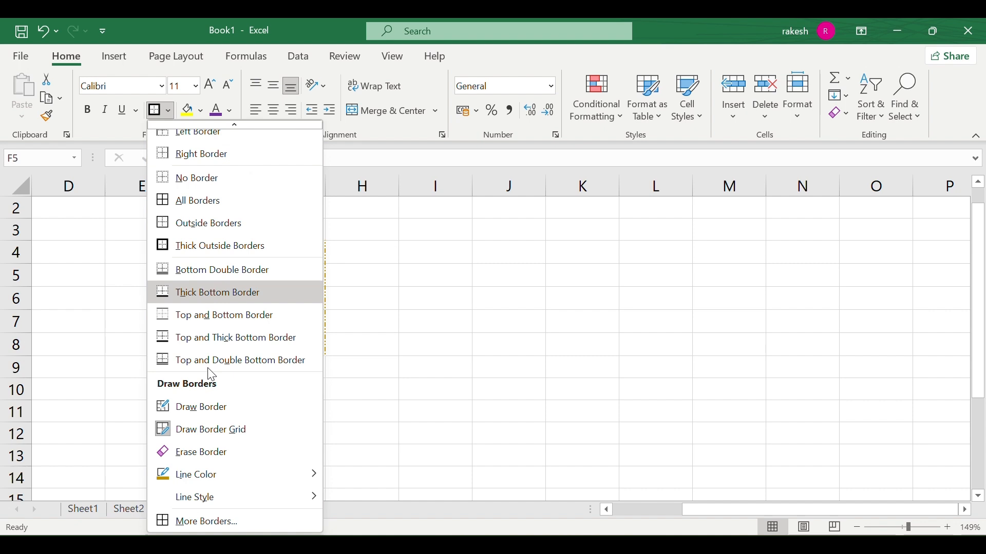
click(210, 521)
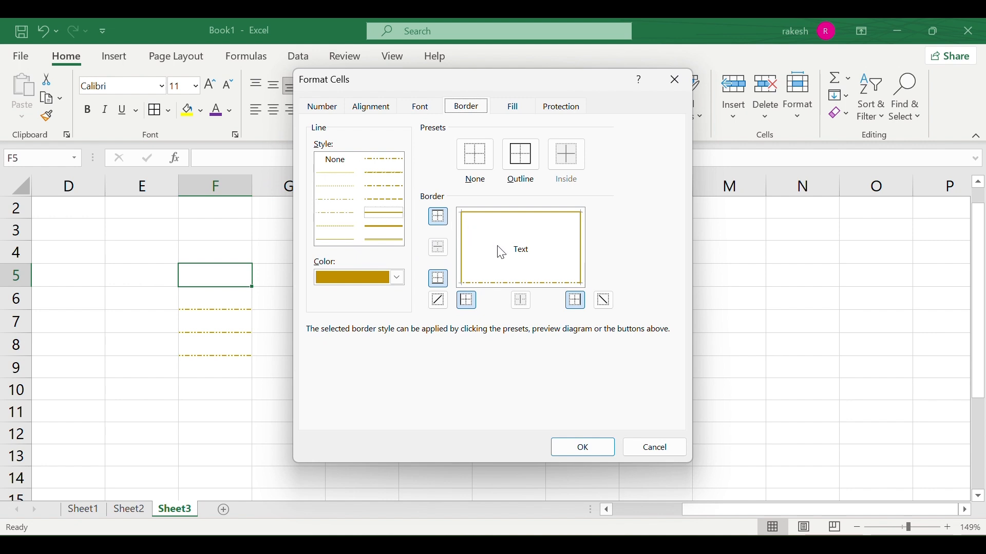
click(438, 217)
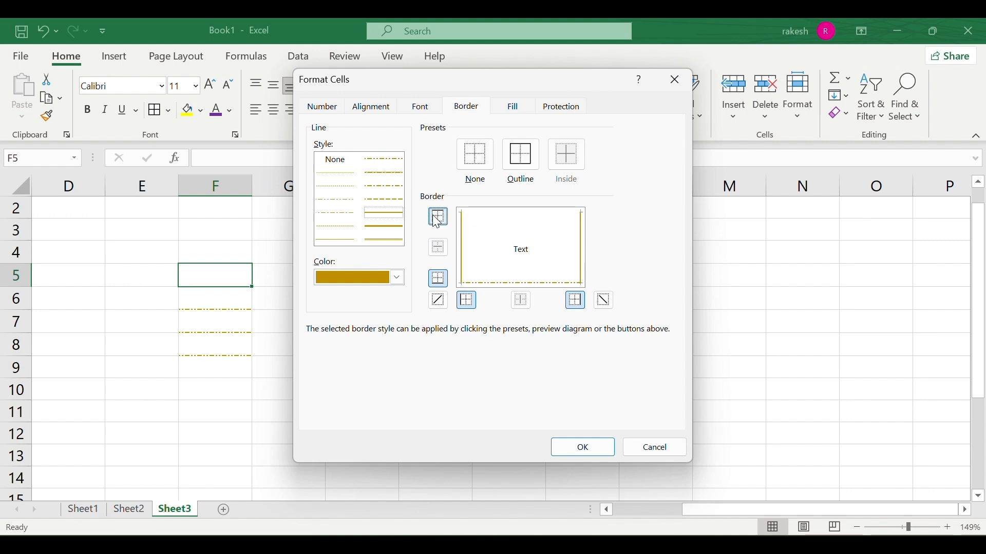
click(439, 279)
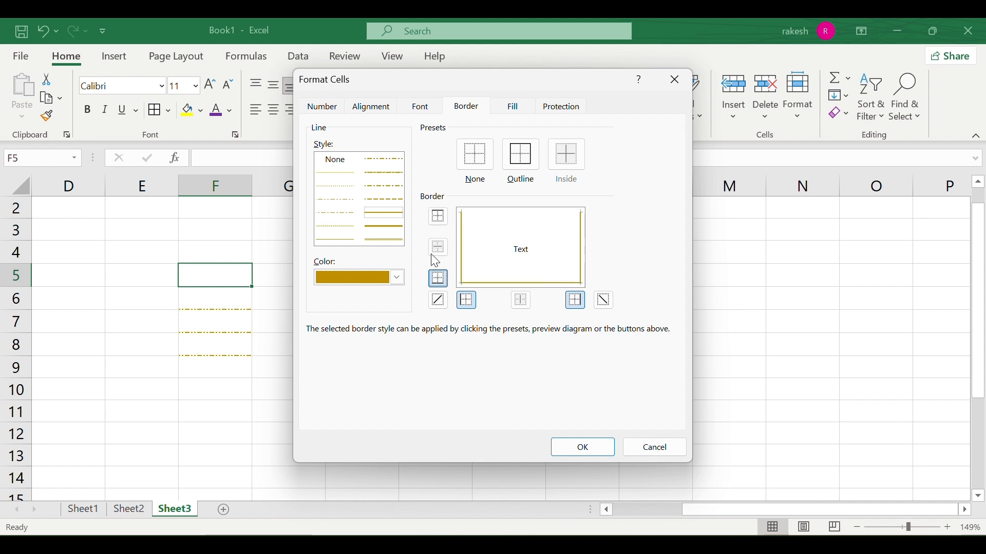
click(444, 218)
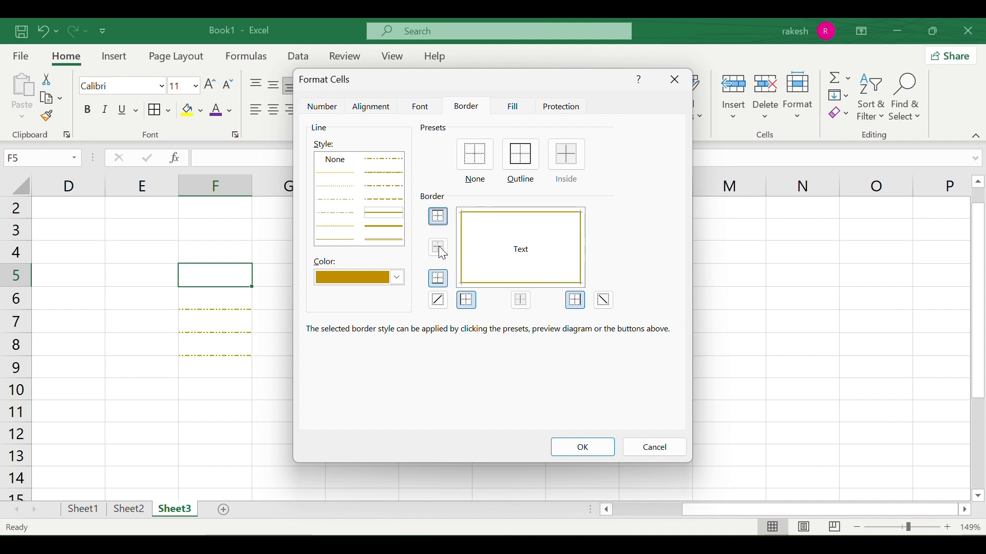
click(439, 300)
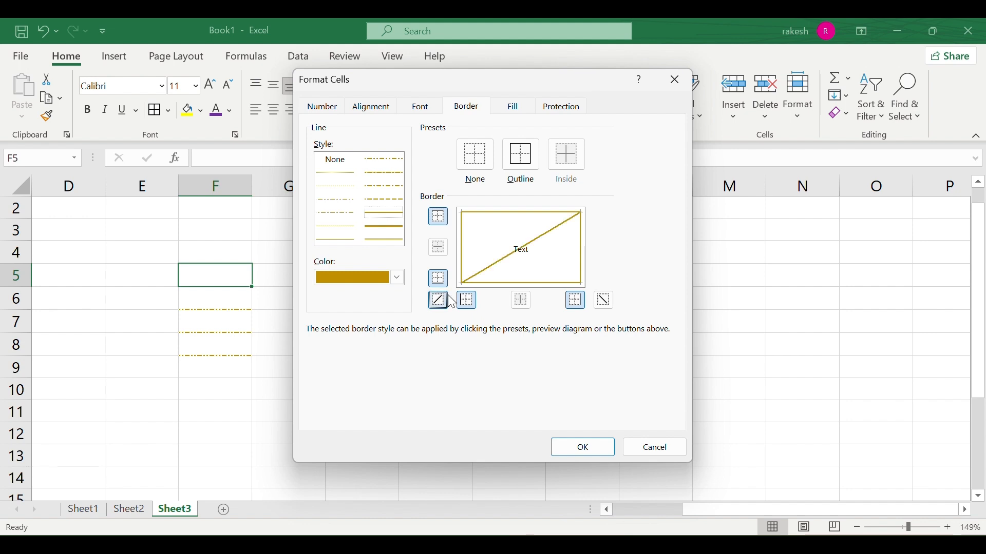
click(469, 303)
- Set the border color to the grey theme color, clear F5's existing borders and apply an outline border
click(399, 280)
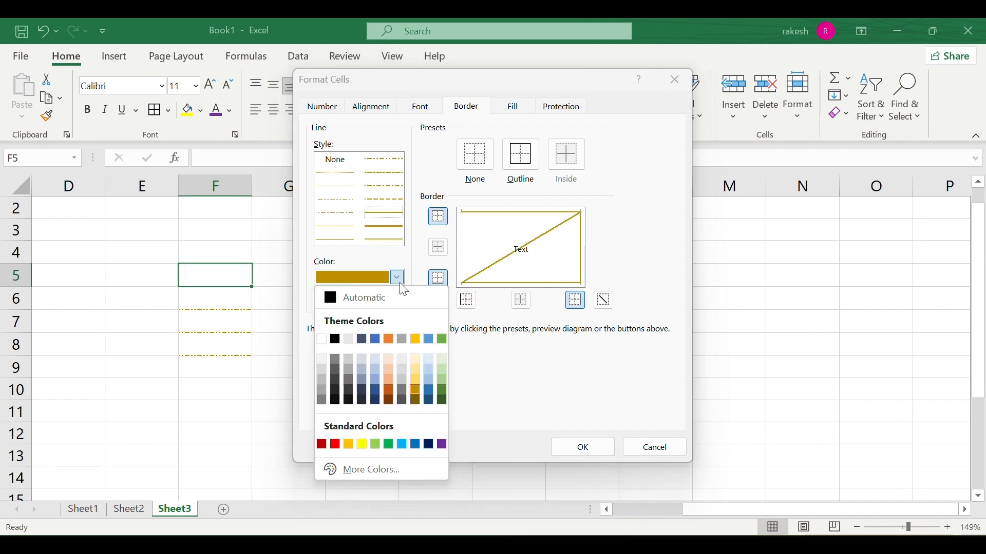
click(403, 338)
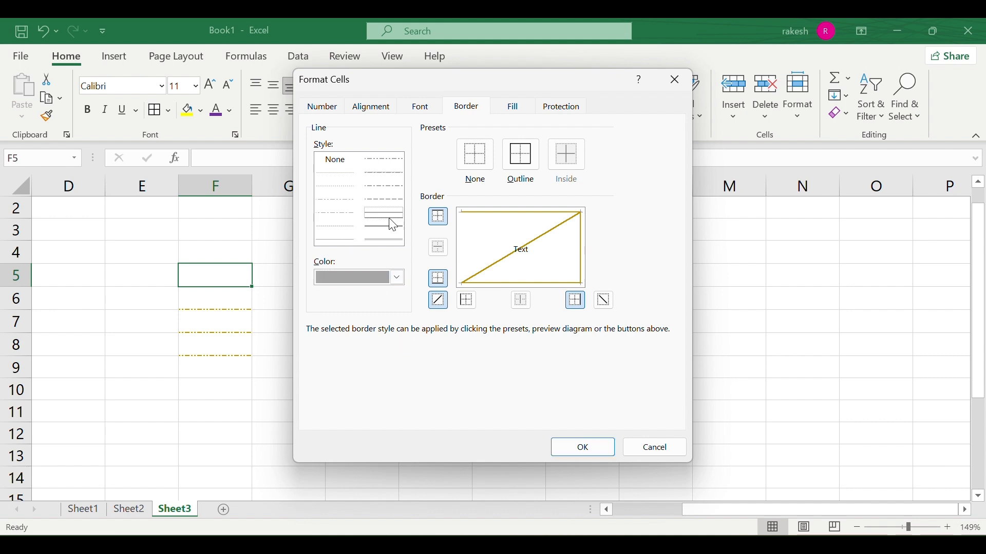
click(476, 167)
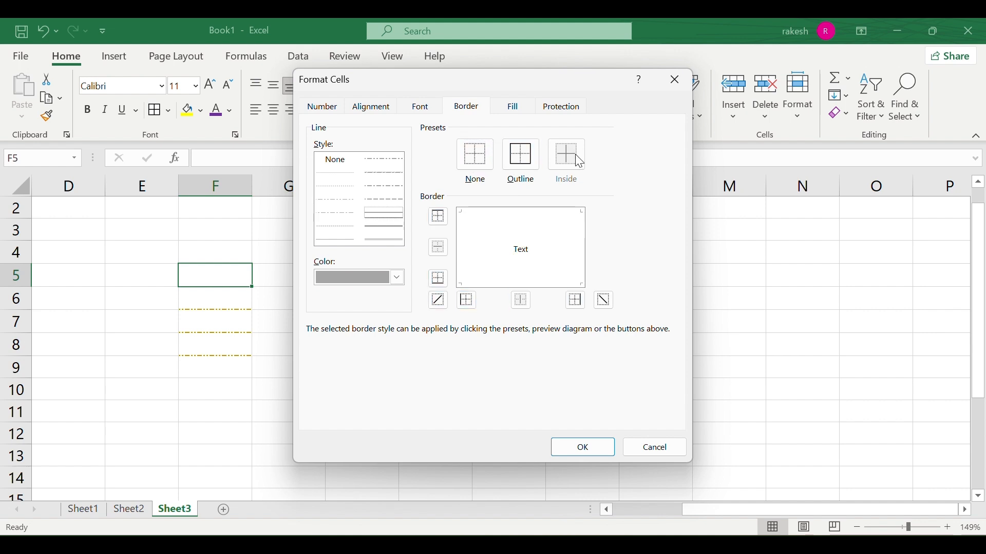
click(504, 154)
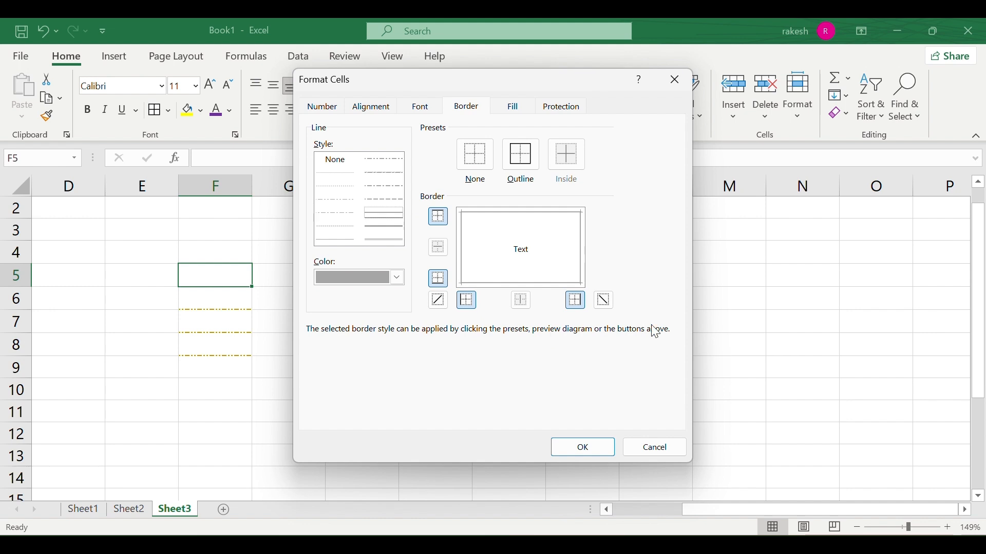
click(587, 448)
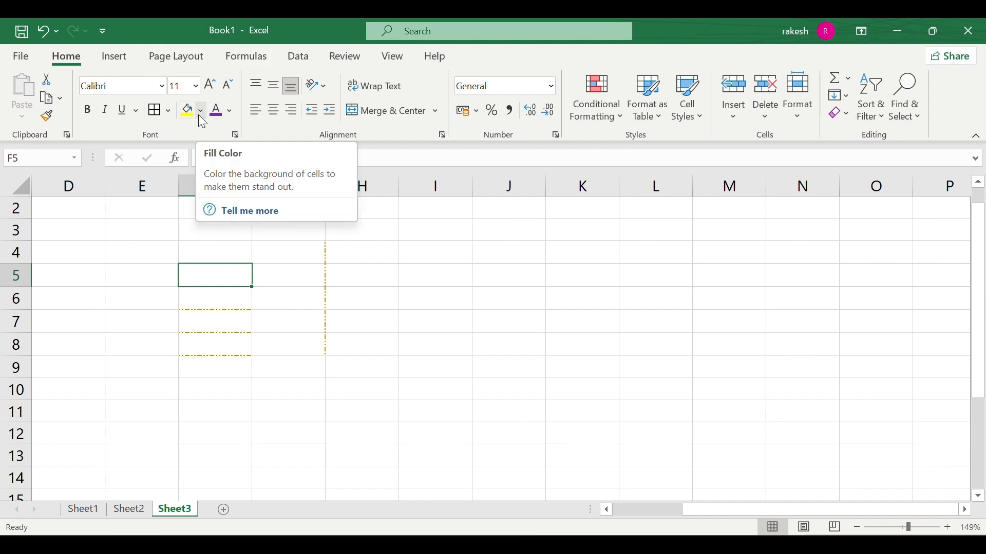
- Try a yellow fill and a dark maroon fill from the extended color palette on cell E5, and remove the fill
click(147, 276)
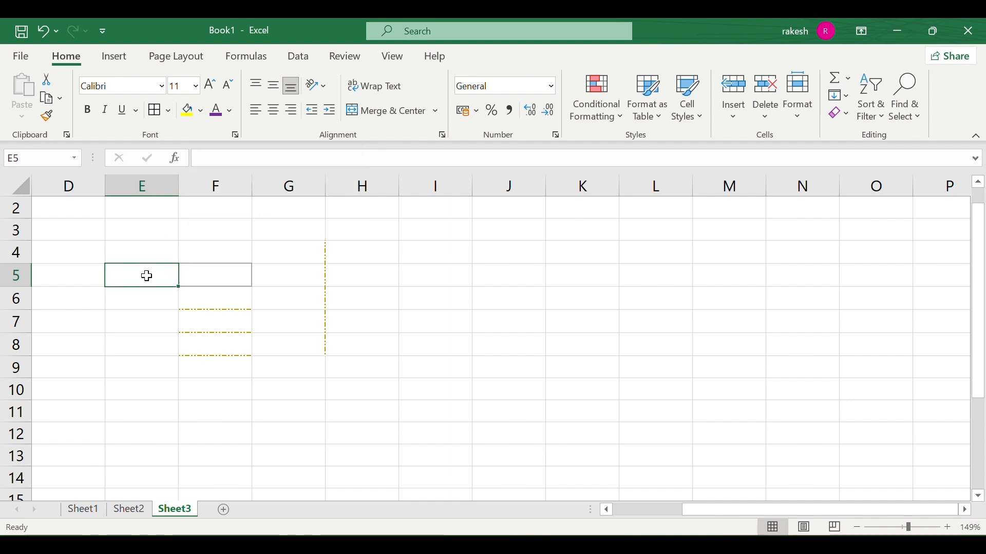
click(190, 118)
click(206, 113)
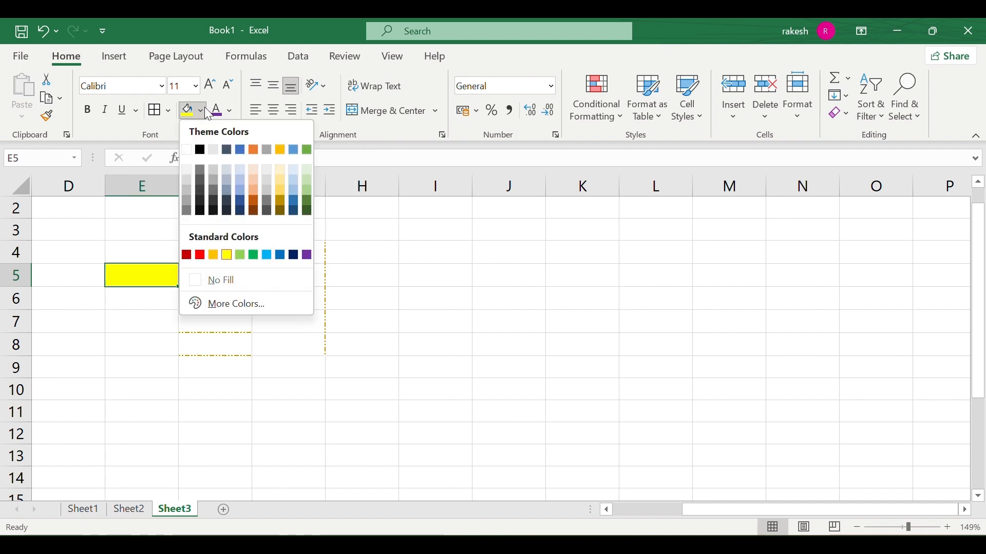
click(228, 303)
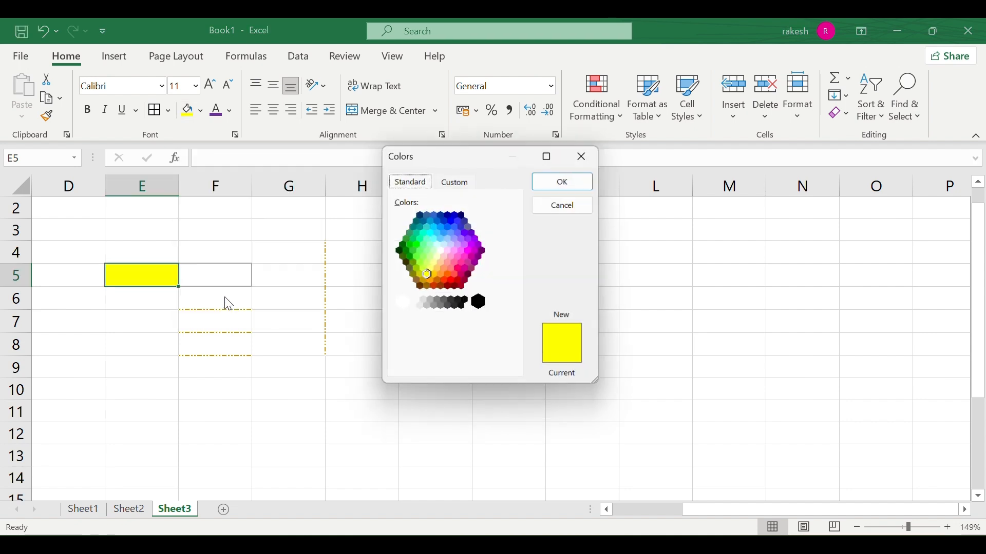
click(431, 283)
click(463, 266)
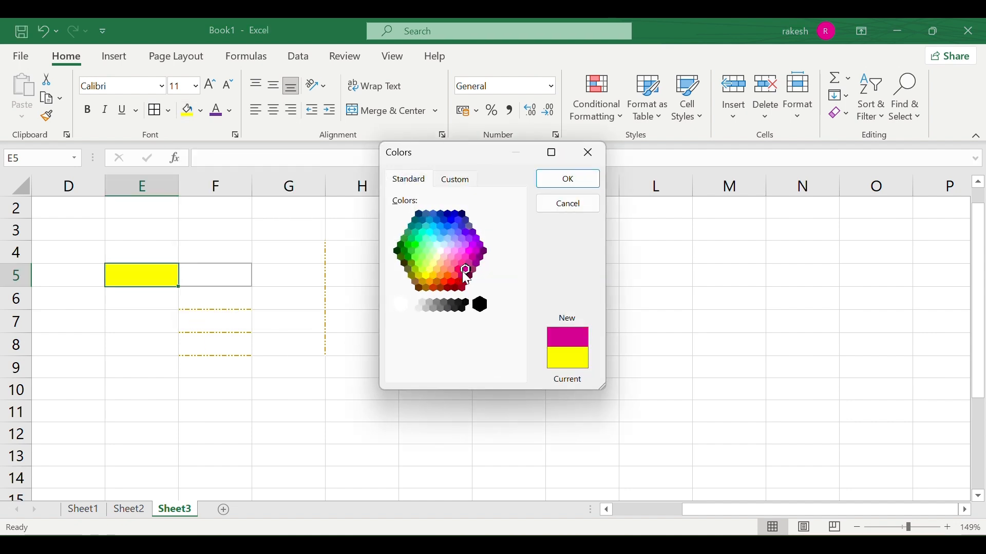
click(469, 276)
click(569, 179)
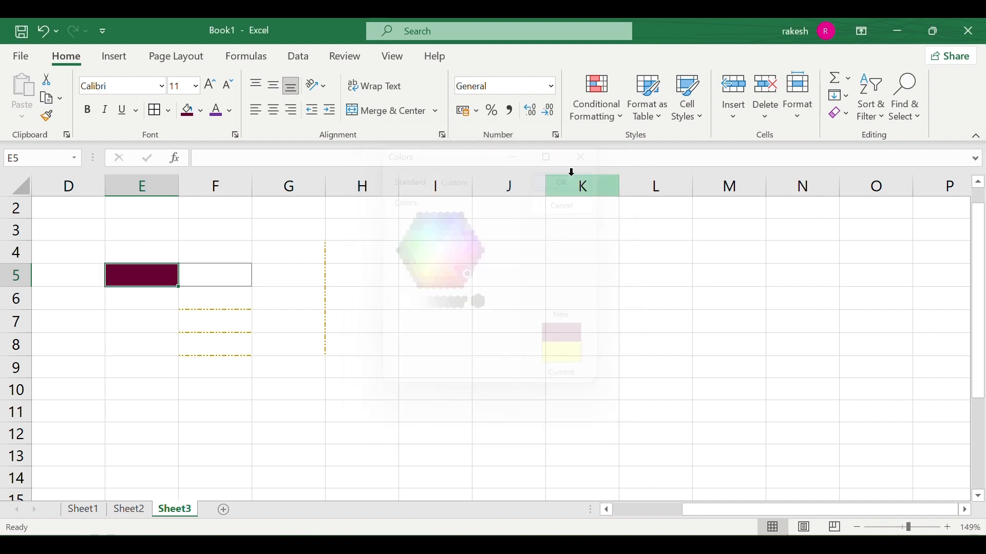
click(200, 112)
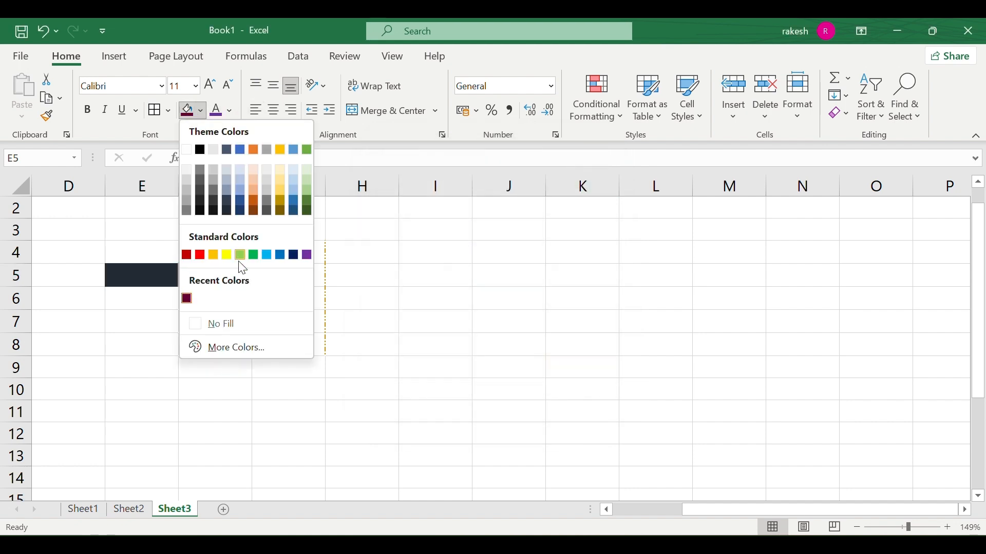
click(259, 326)
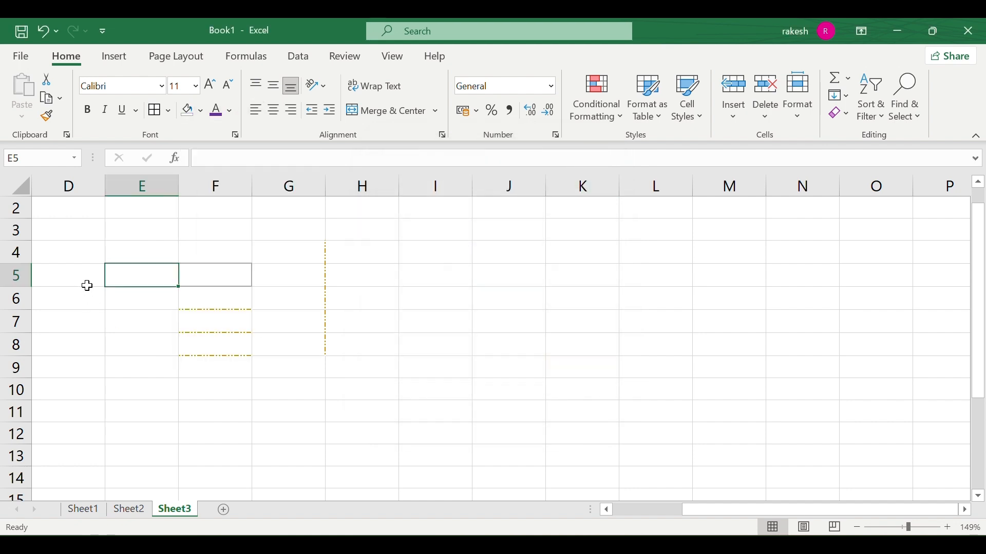
- Fill the range D4:I12 with a light grey theme color
drag(105, 252, 425, 436)
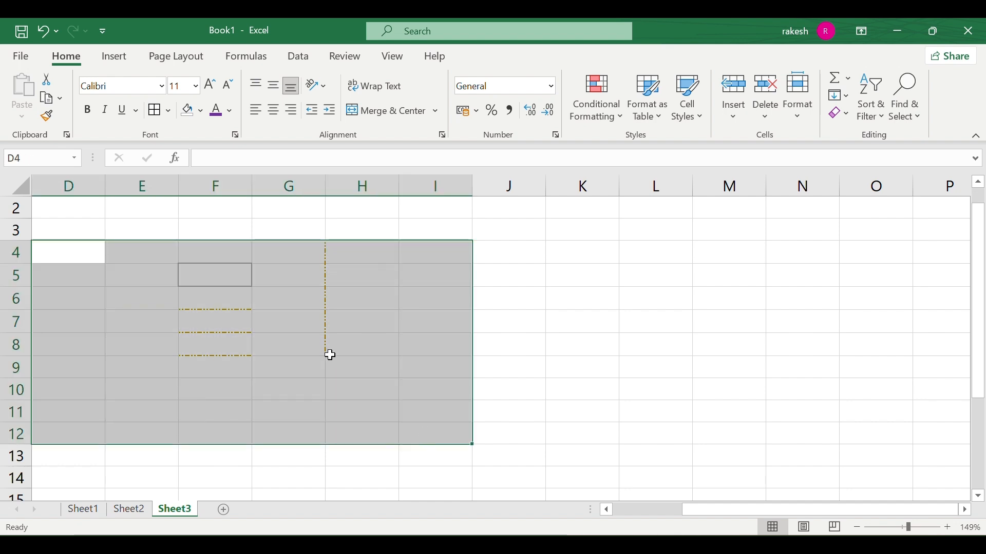
click(200, 111)
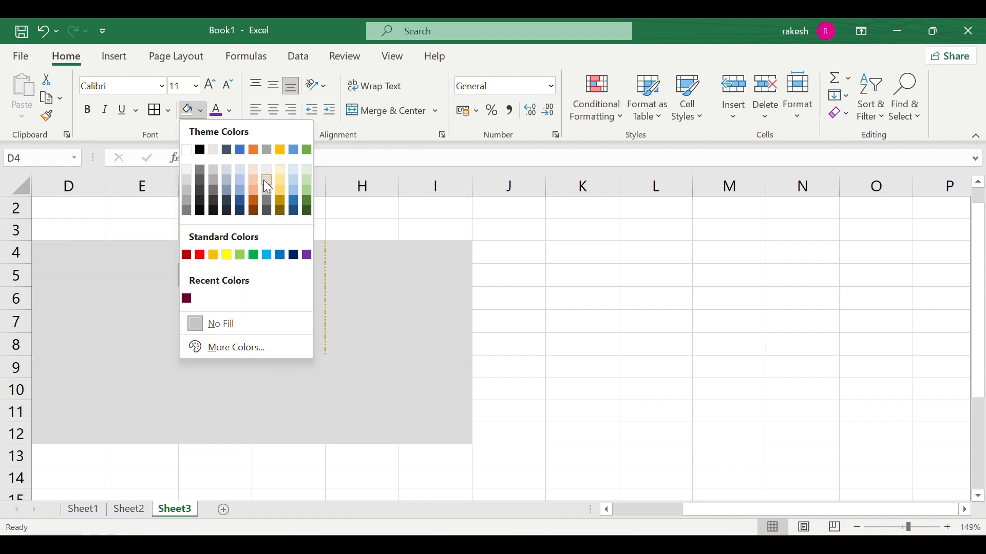
click(265, 179)
click(486, 304)
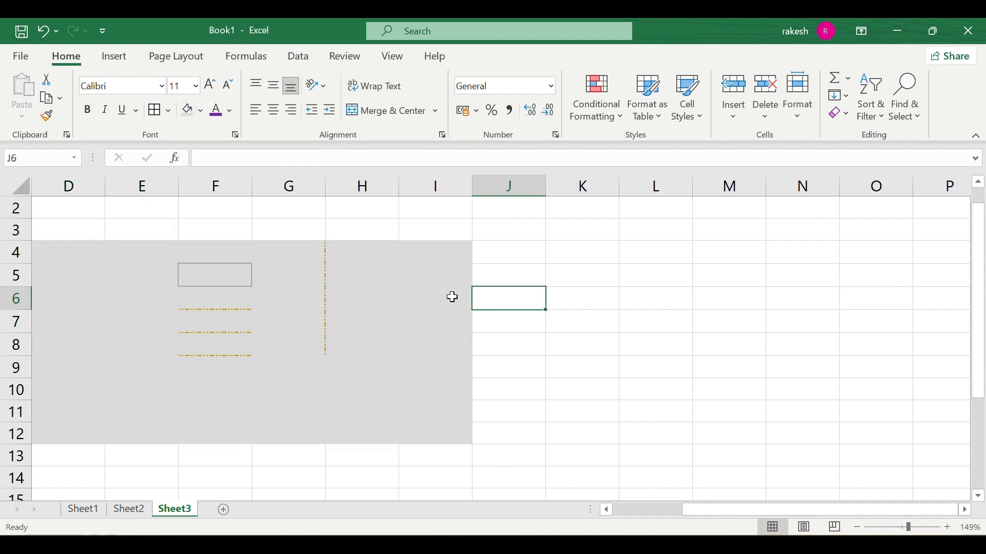
- Remove the fill color from the range D4:I12
click(58, 256)
drag(58, 255, 436, 429)
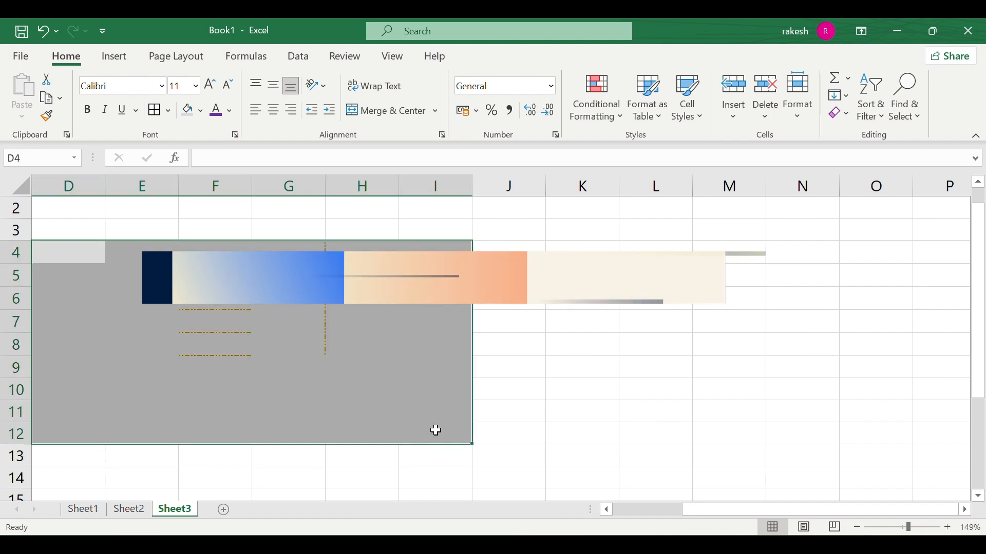
click(200, 110)
click(234, 323)
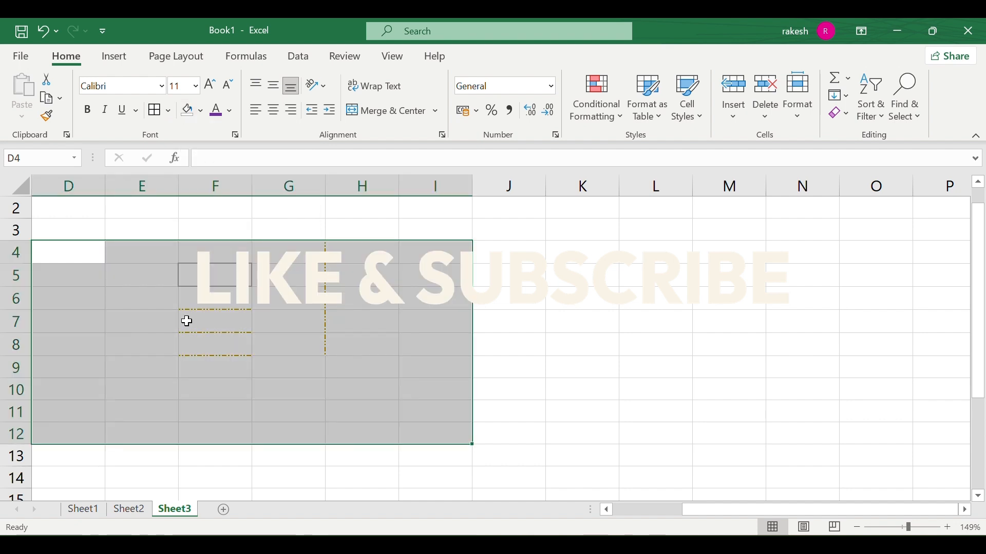
click(139, 301)
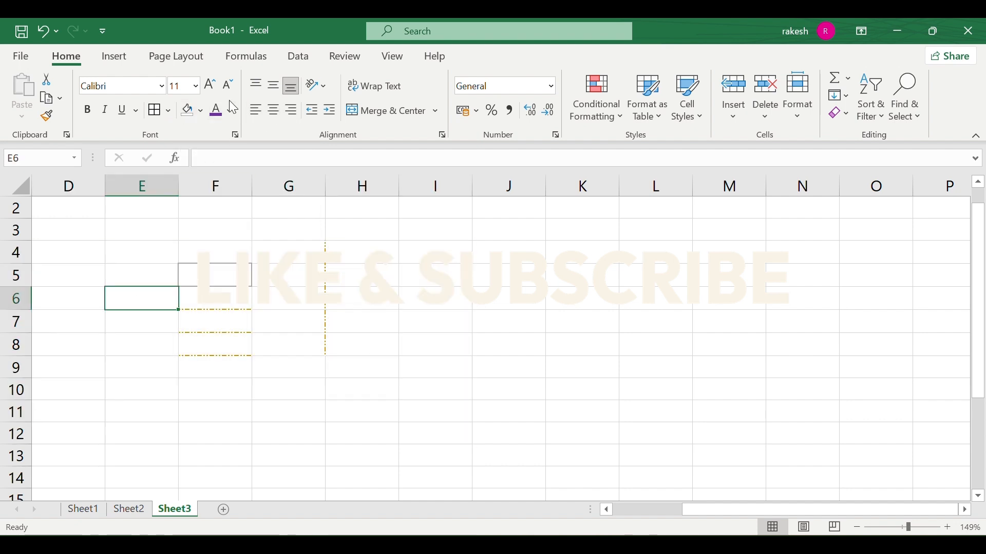
- Change the font color of the No Count values in C3:C13 on Sheet1 to purple
click(85, 509)
click(287, 460)
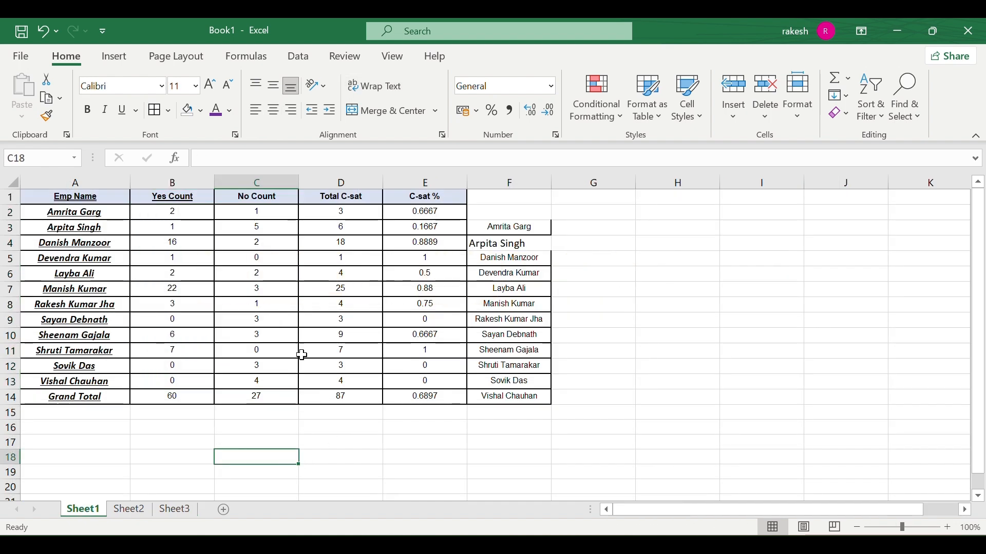
drag(257, 227, 257, 377)
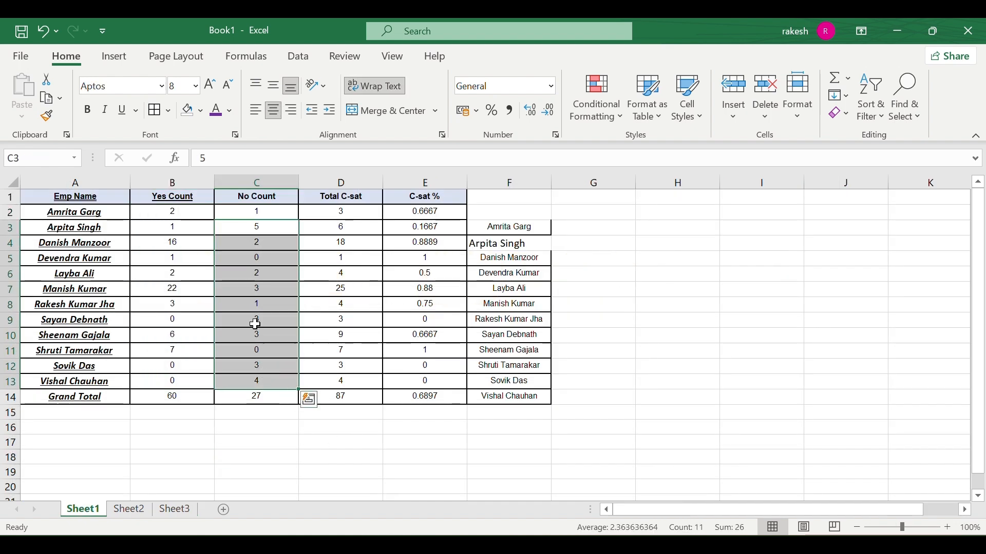
click(228, 111)
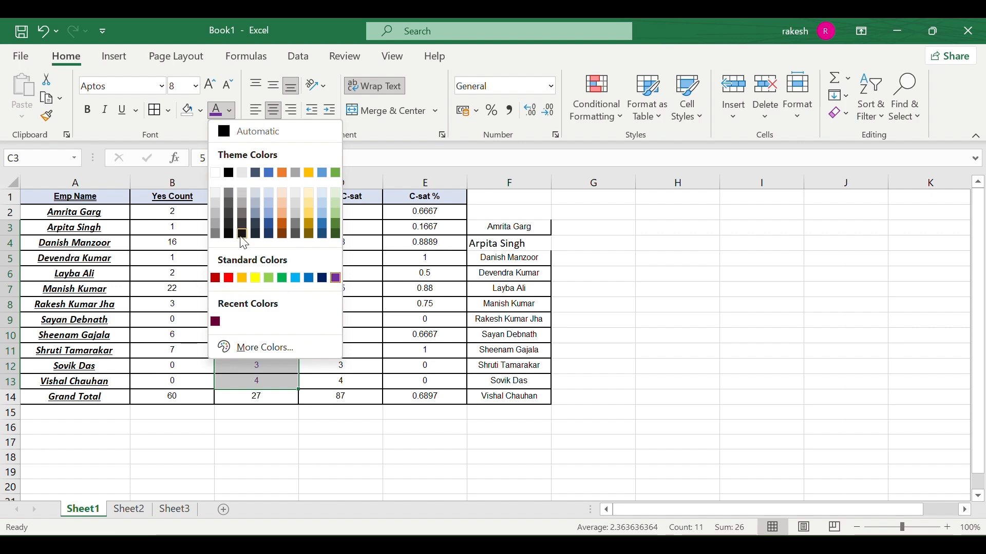
click(199, 225)
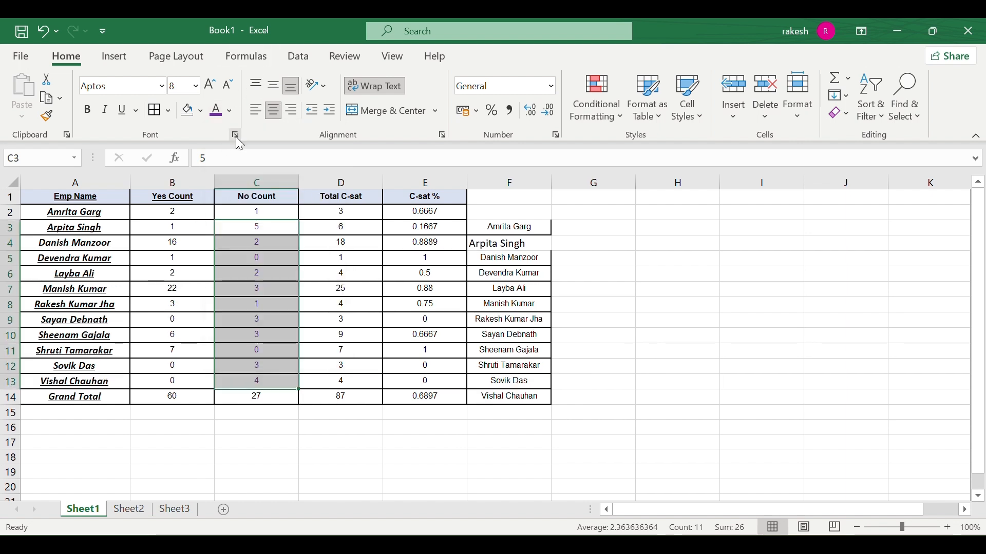